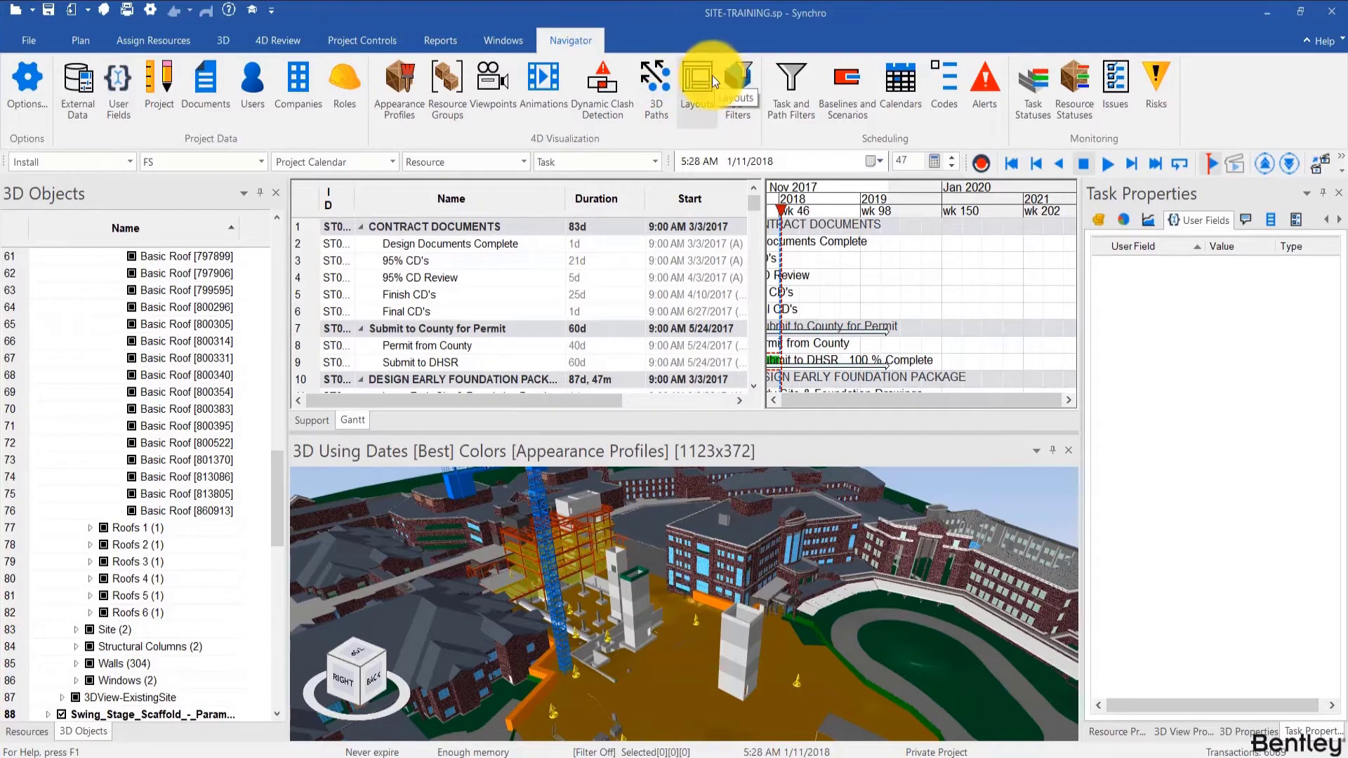
Show the Layouts window alongside the Resources and 3D Objects windows
{"action": "left_click", "coordinate": [711, 75]}
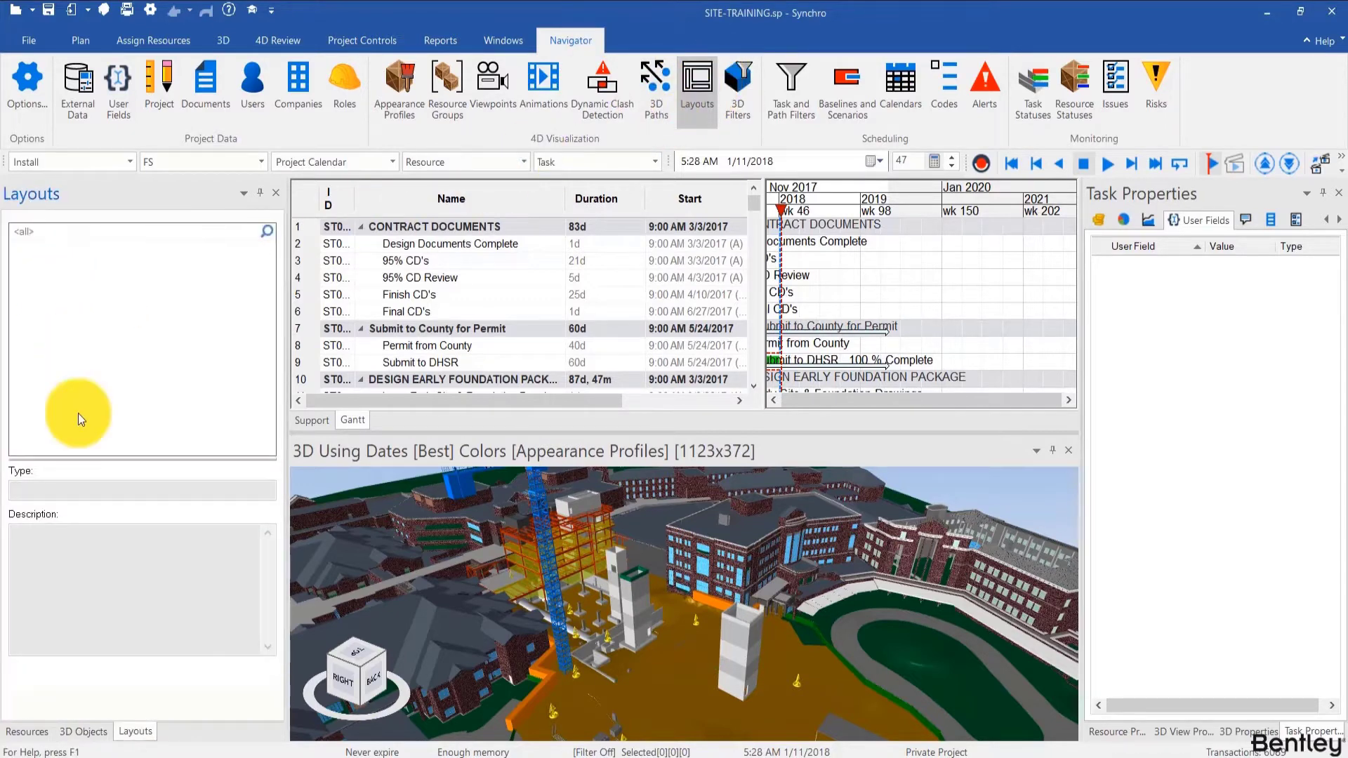
{"action": "left_click", "coordinate": [81, 733]}
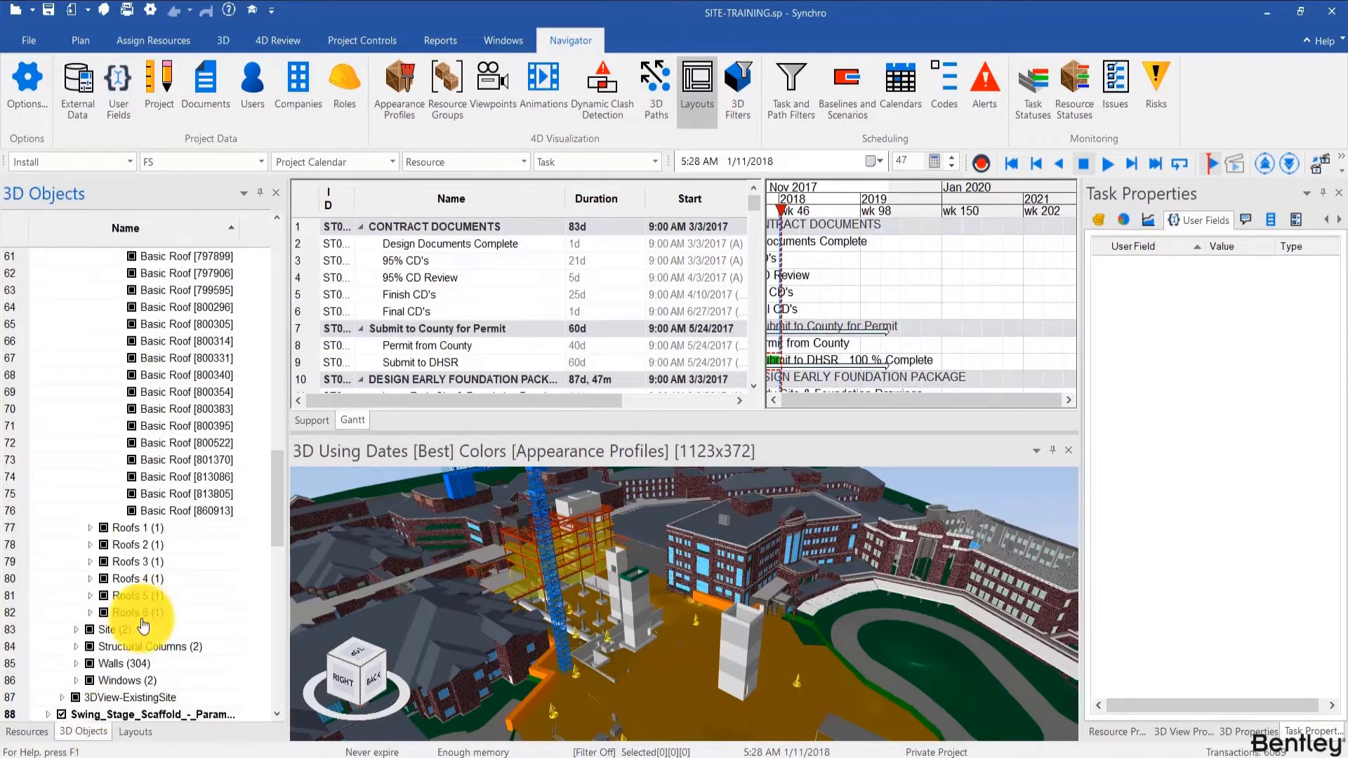
{"action": "left_click", "coordinate": [689, 90]}
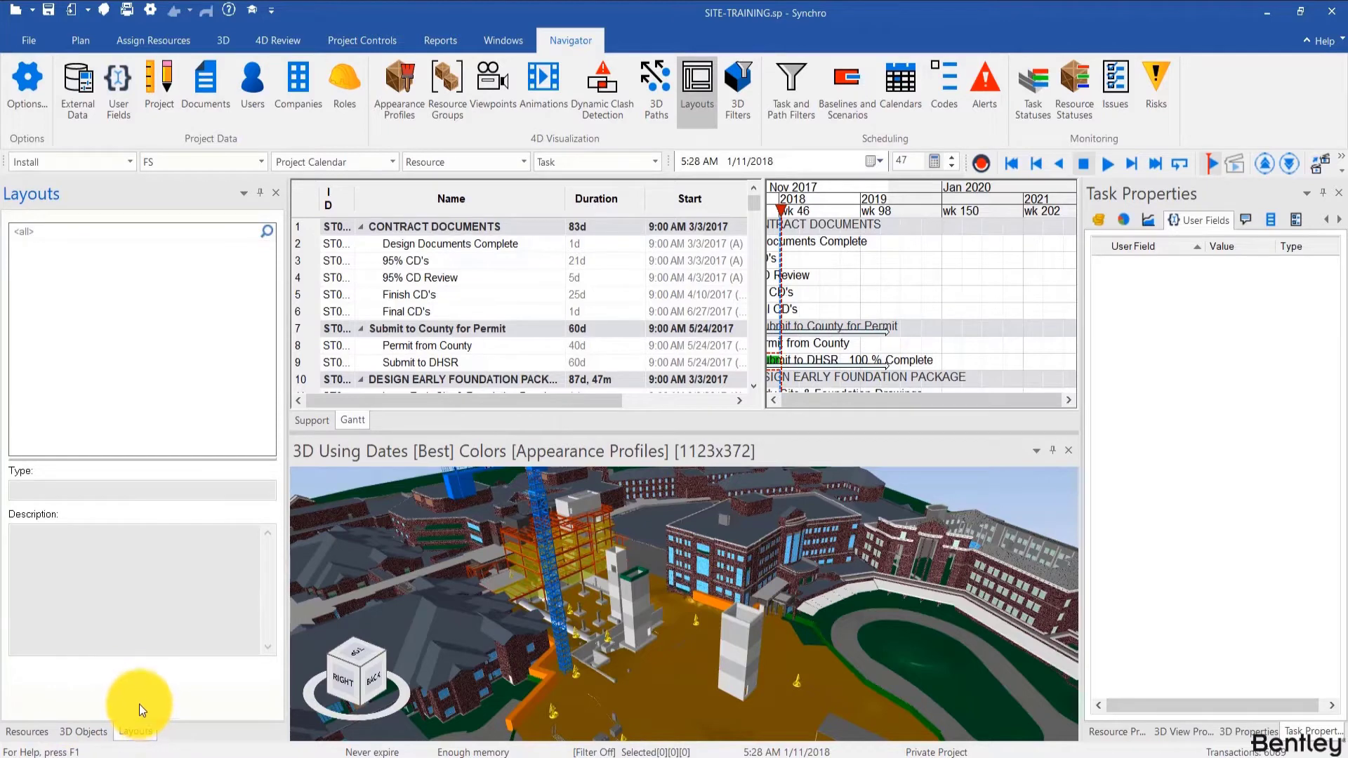
Save the current window arrangement as a new layout named "Default"
{"action": "right_click", "coordinate": [79, 261]}
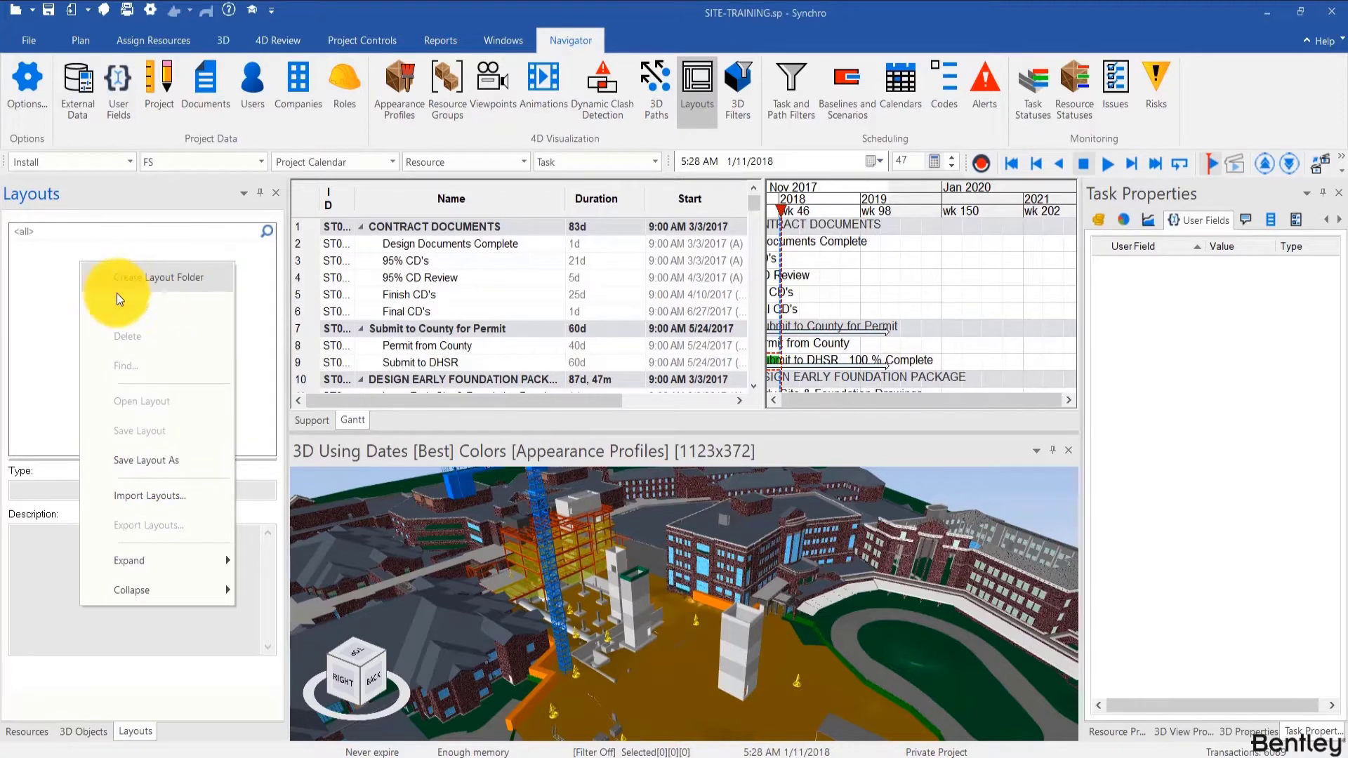
{"action": "left_click", "coordinate": [139, 460]}
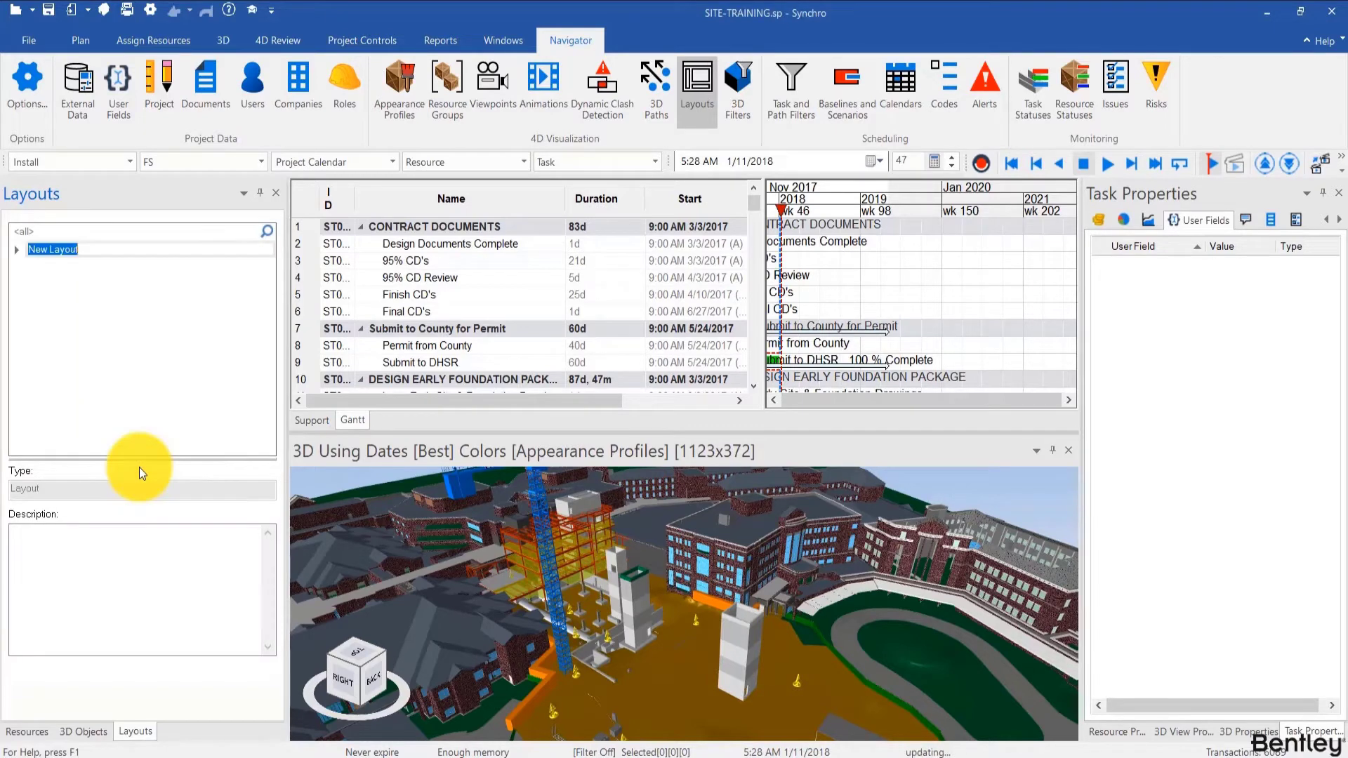
{"action": "left_click", "coordinate": [74, 275]}
{"action": "left_click", "coordinate": [69, 250]}
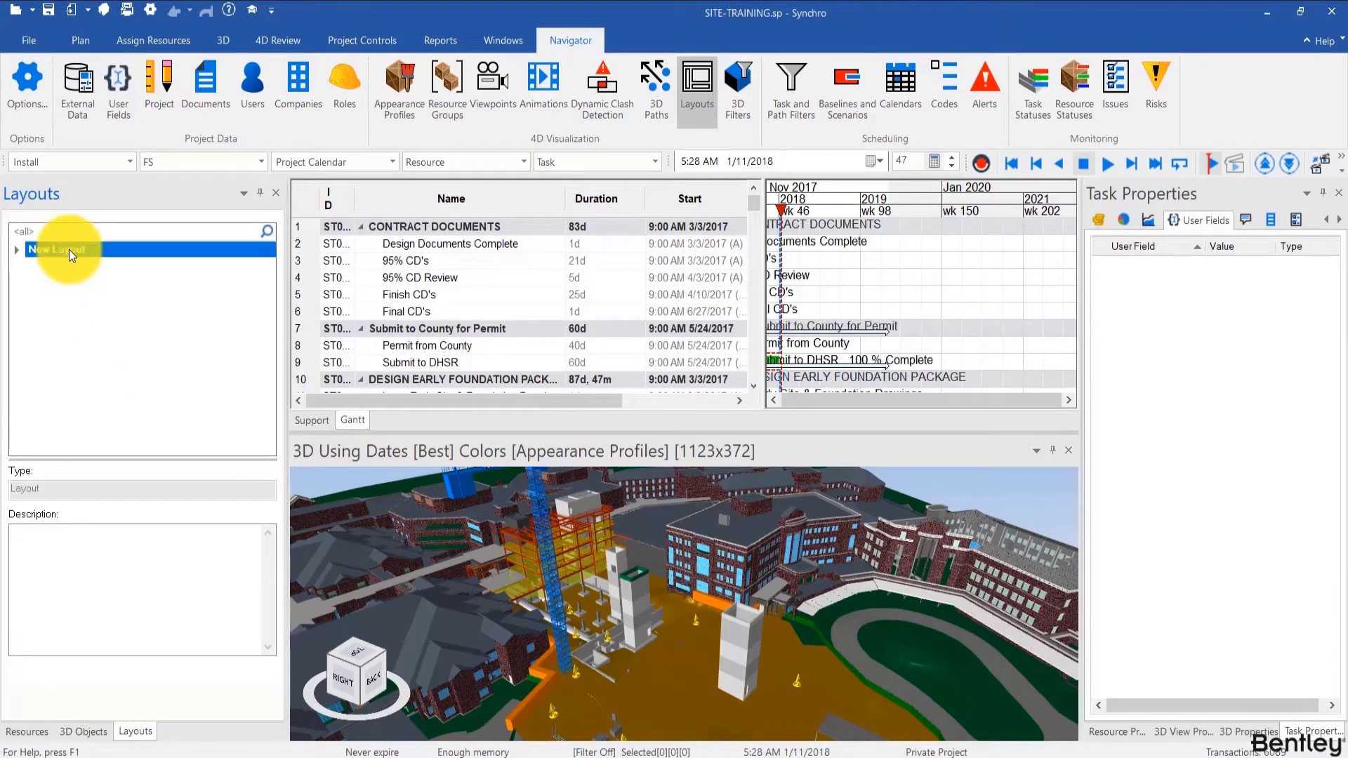
{"action": "left_click", "coordinate": [56, 251]}
{"action": "right_click", "coordinate": [55, 251]}
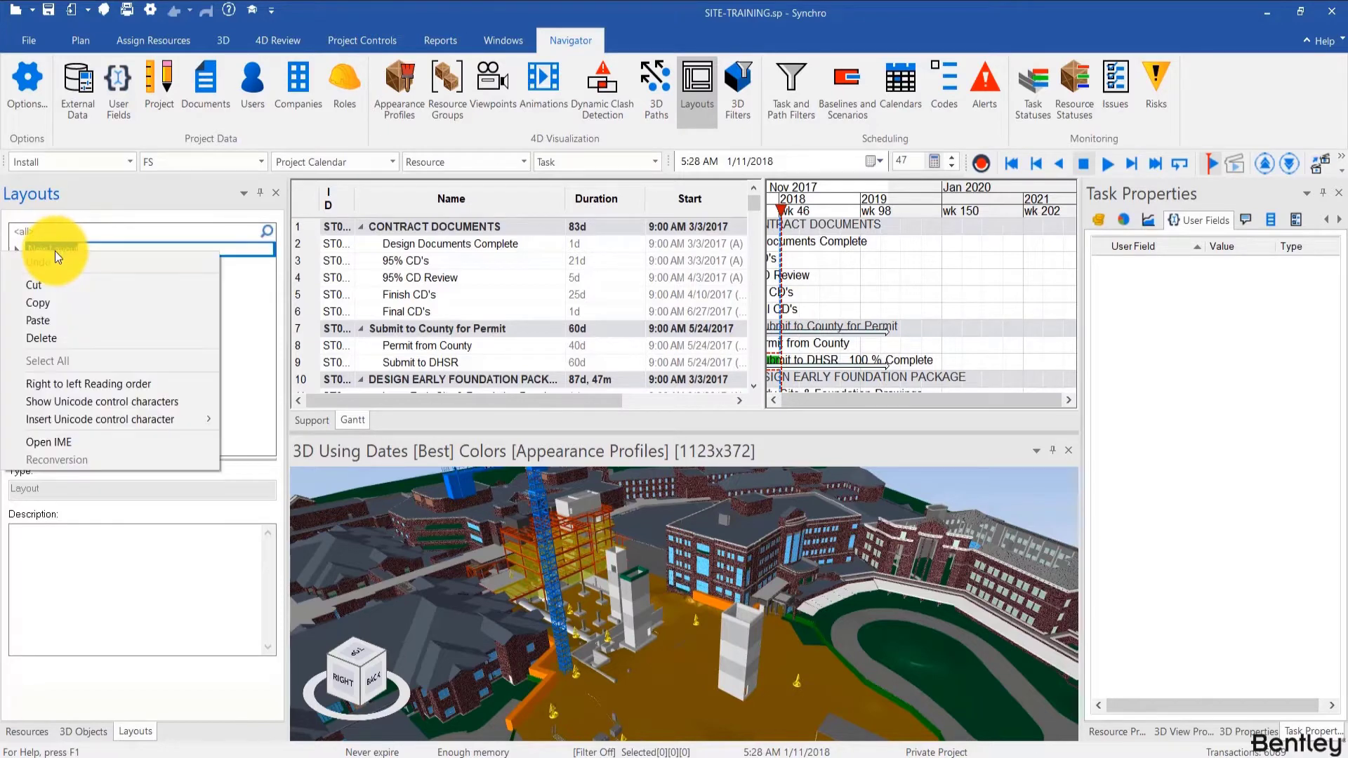
{"action": "type", "text": "d"}
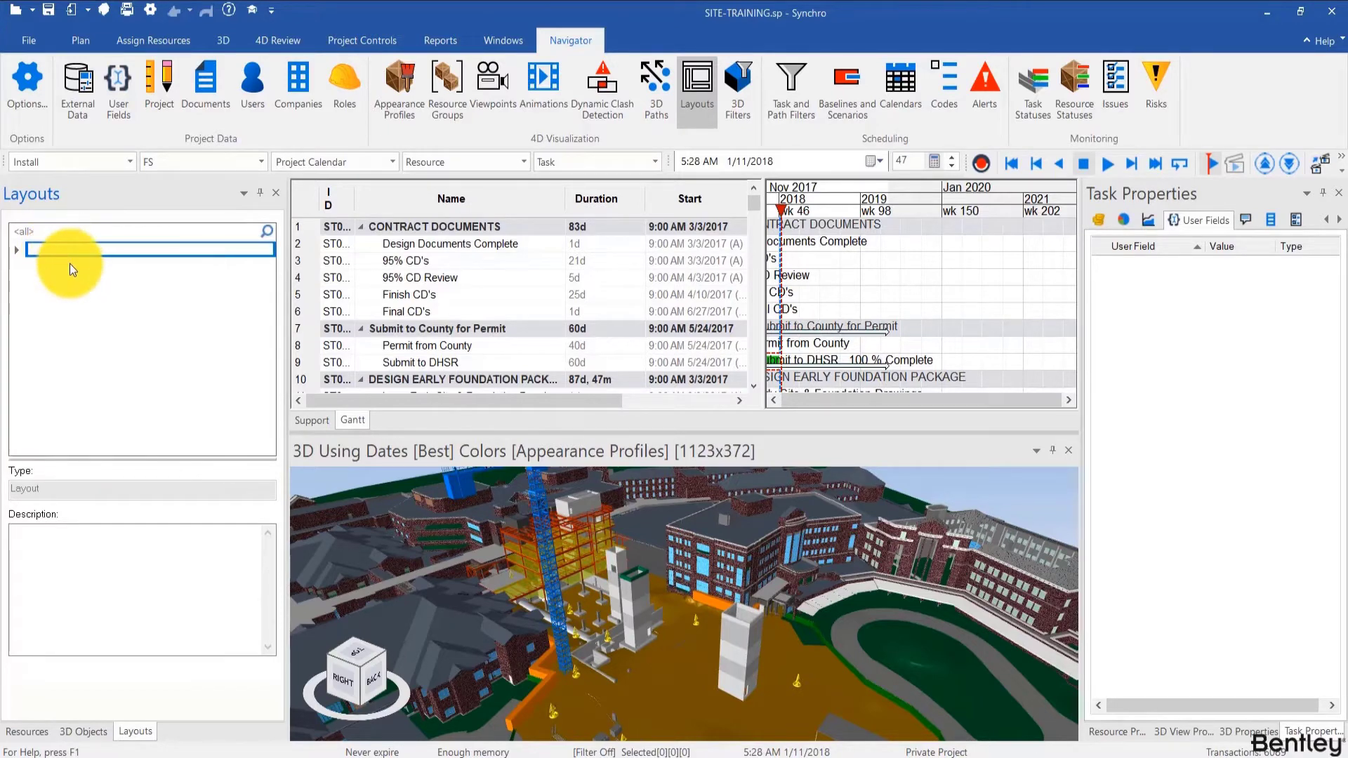
{"action": "type", "text": "Default"}
{"action": "key", "text": "Return"}
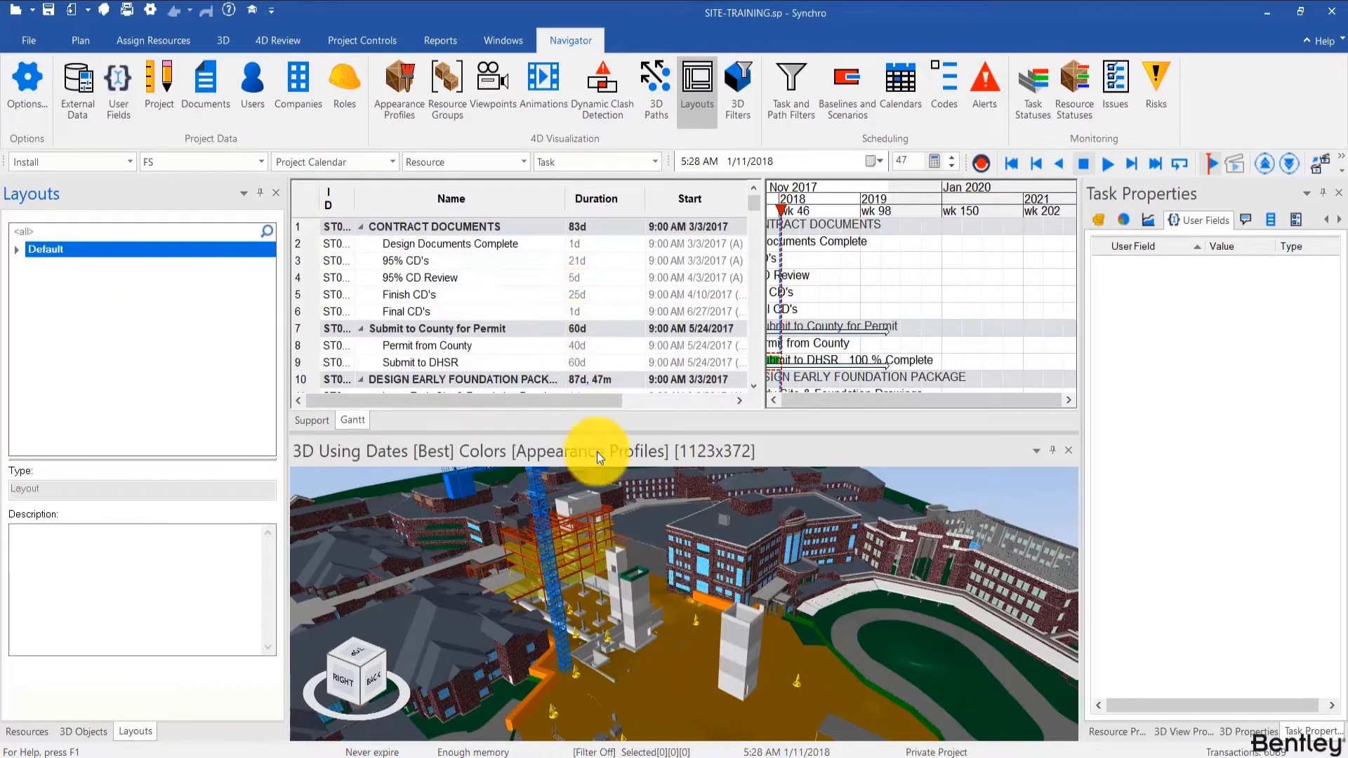
Customise the task table columns: remove Duration and 3D Resources, and add Budgeted Direct Cost
{"action": "right_click", "coordinate": [503, 202]}
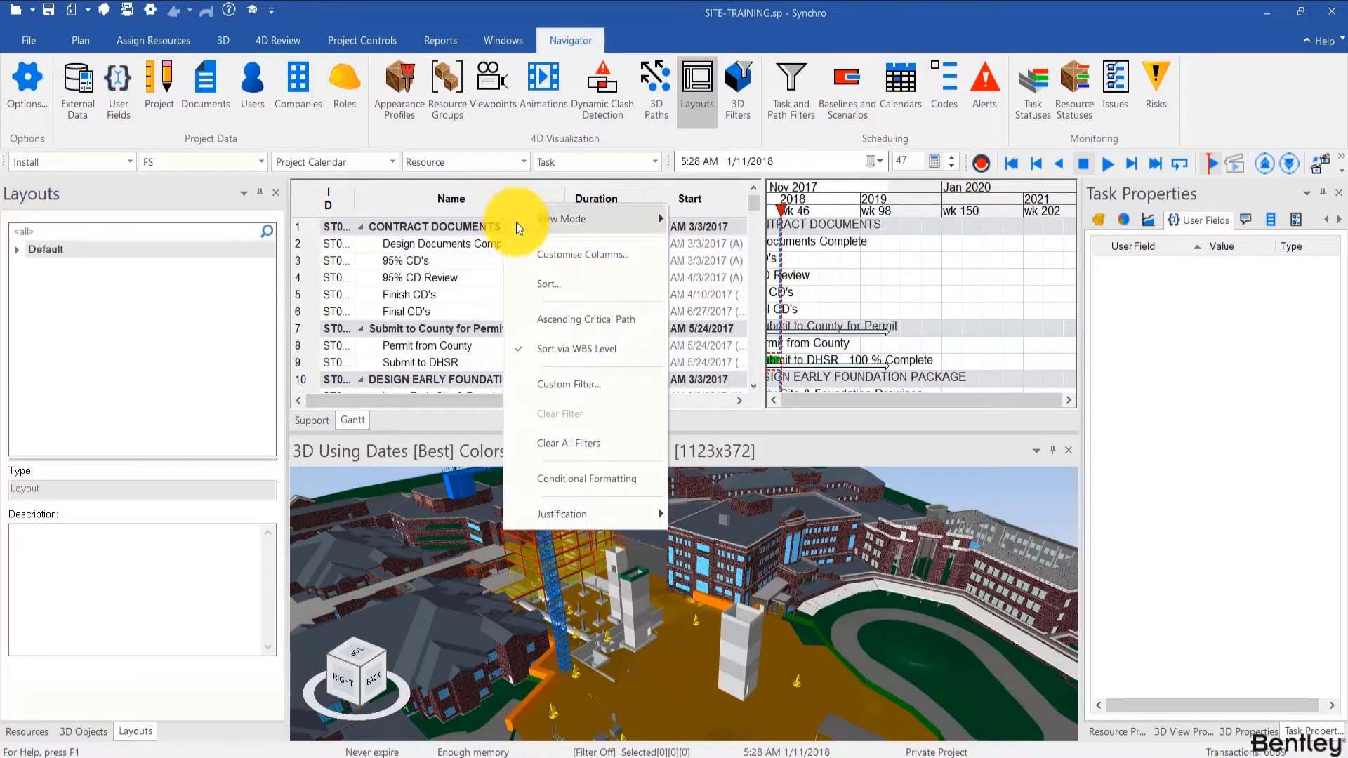
{"action": "left_click", "coordinate": [547, 257]}
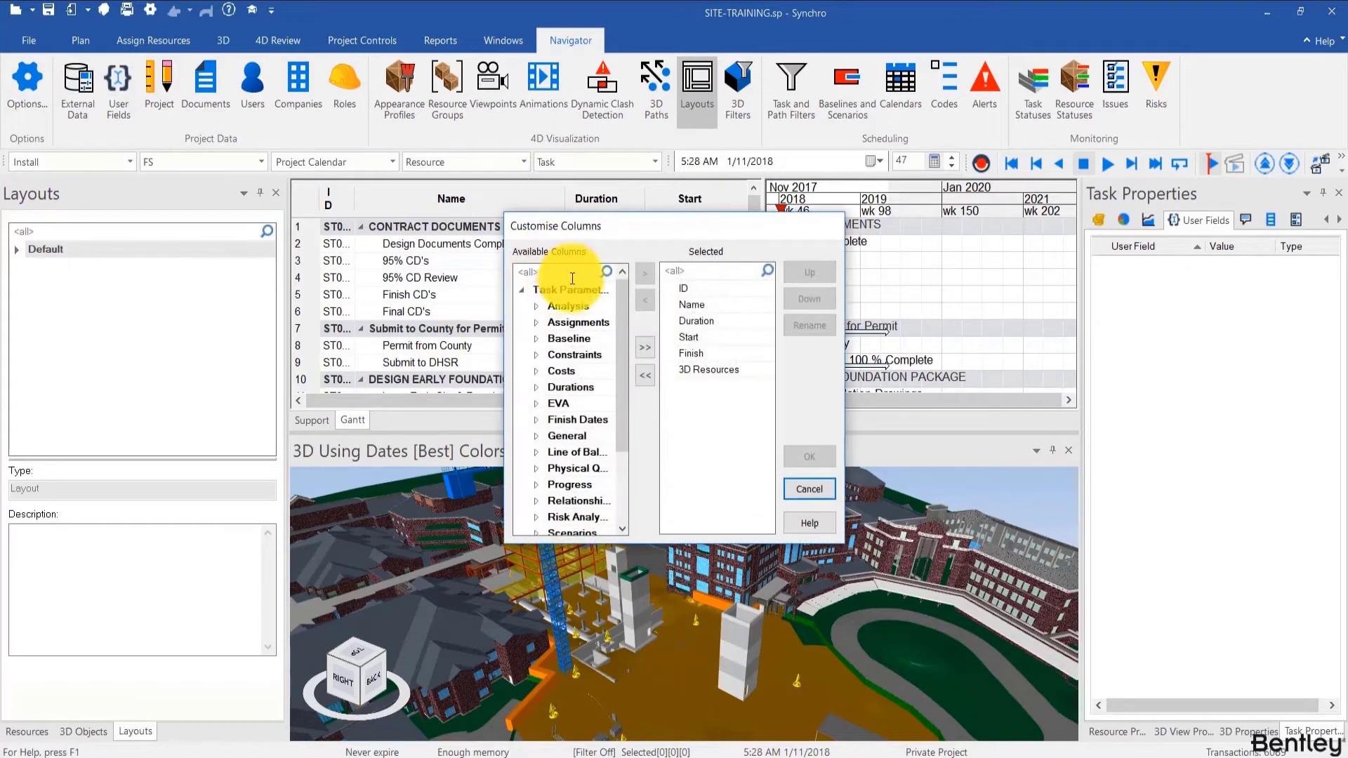
{"action": "double_click", "coordinate": [688, 321]}
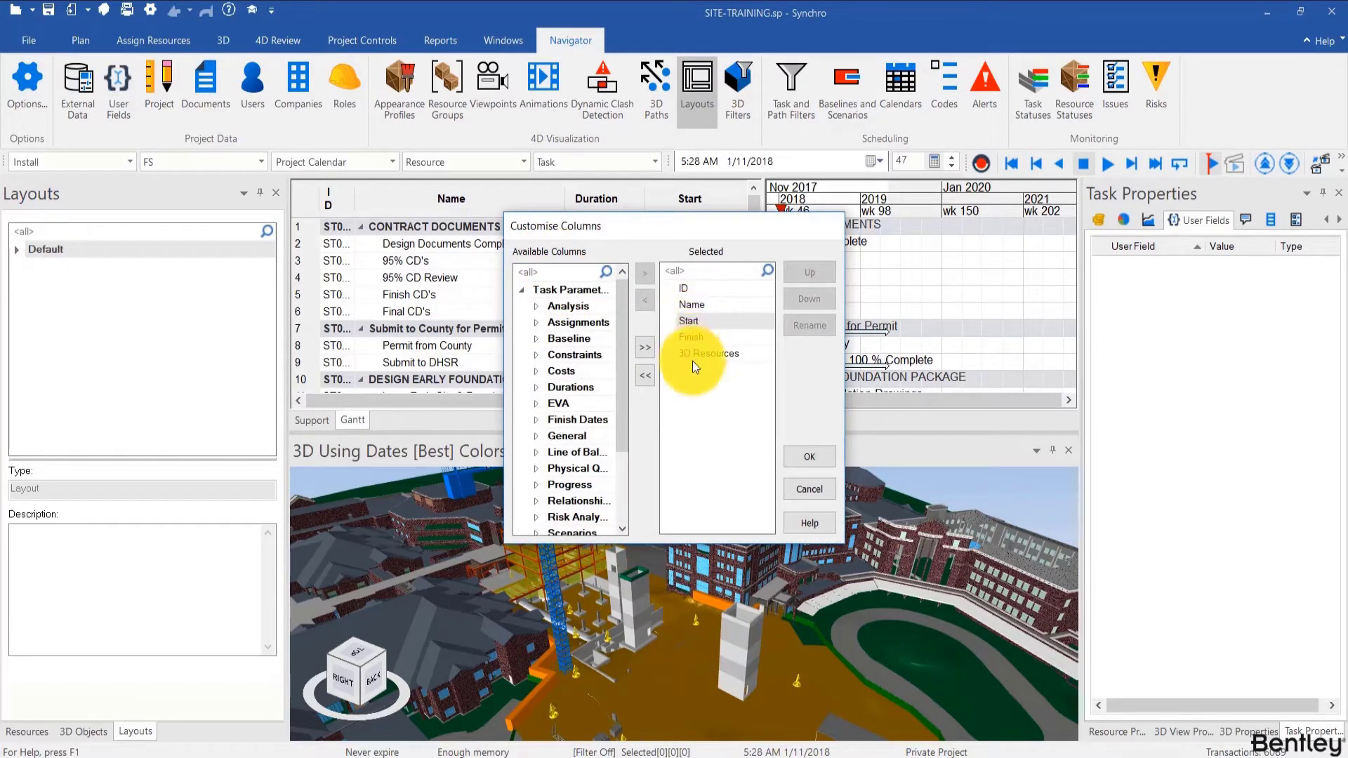
{"action": "double_click", "coordinate": [692, 353]}
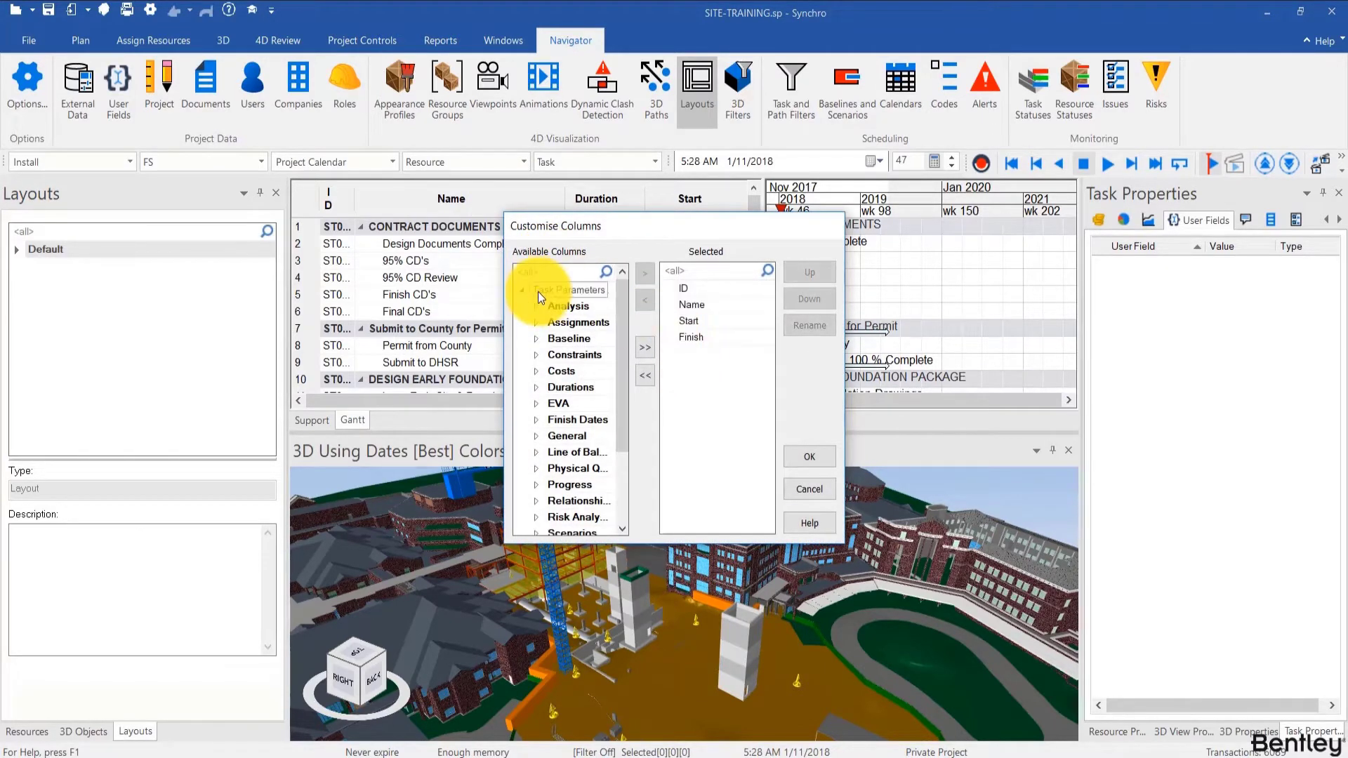
{"action": "type", "text": "cost"}
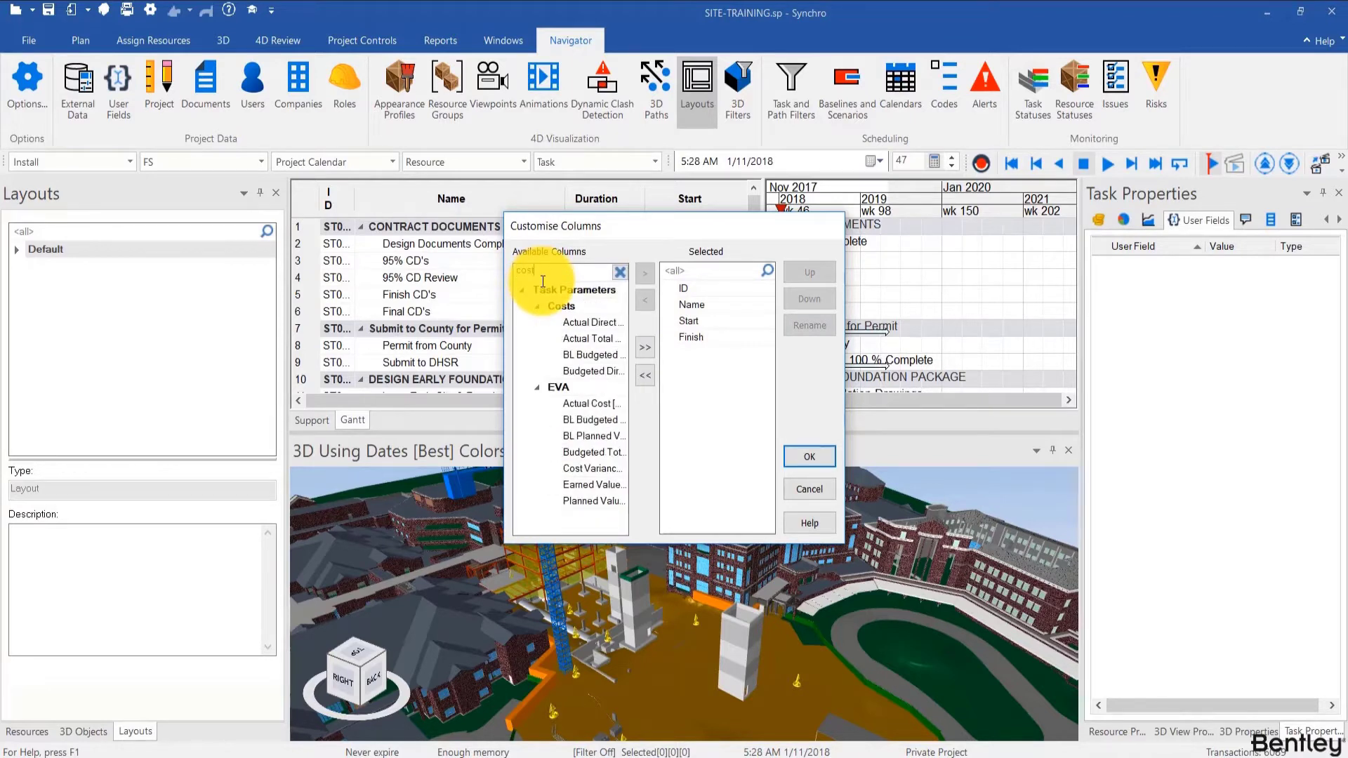
{"action": "double_click", "coordinate": [579, 369]}
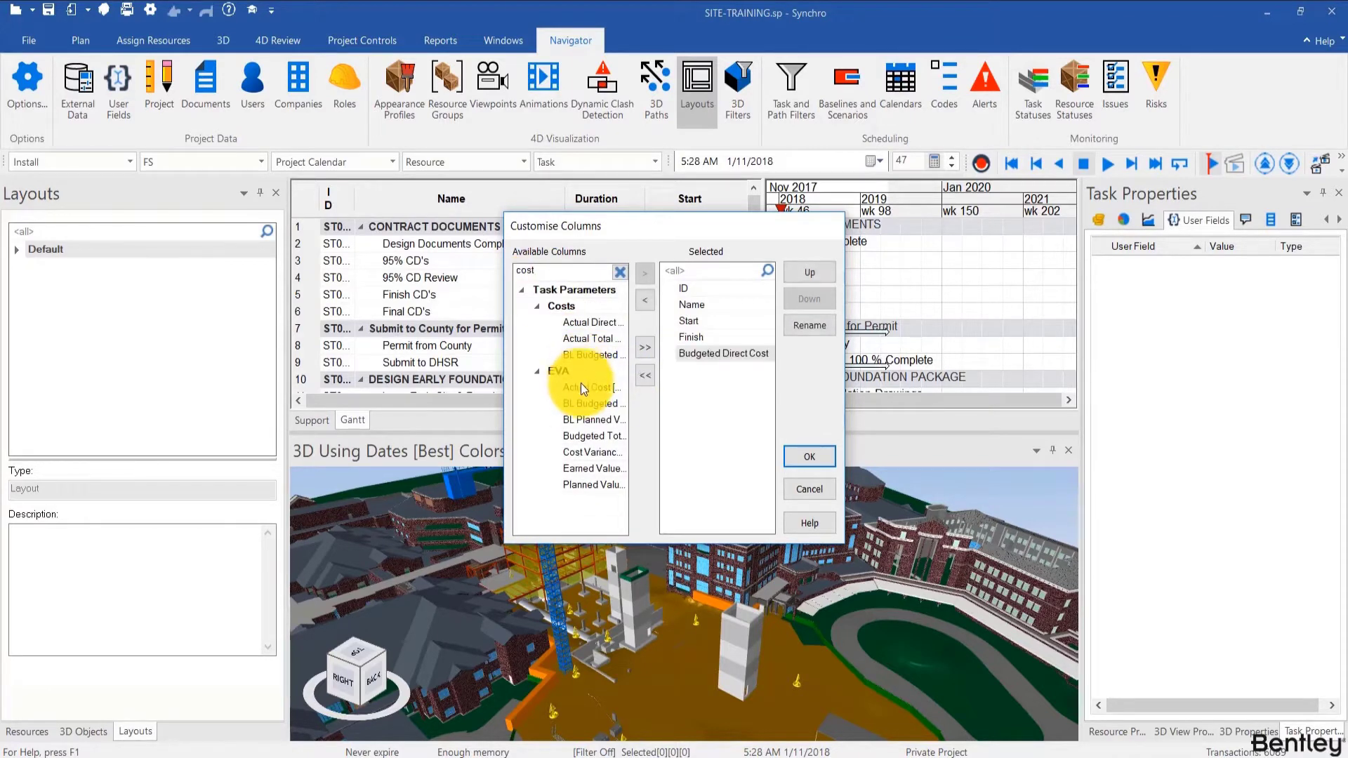
{"action": "double_click", "coordinate": [579, 436]}
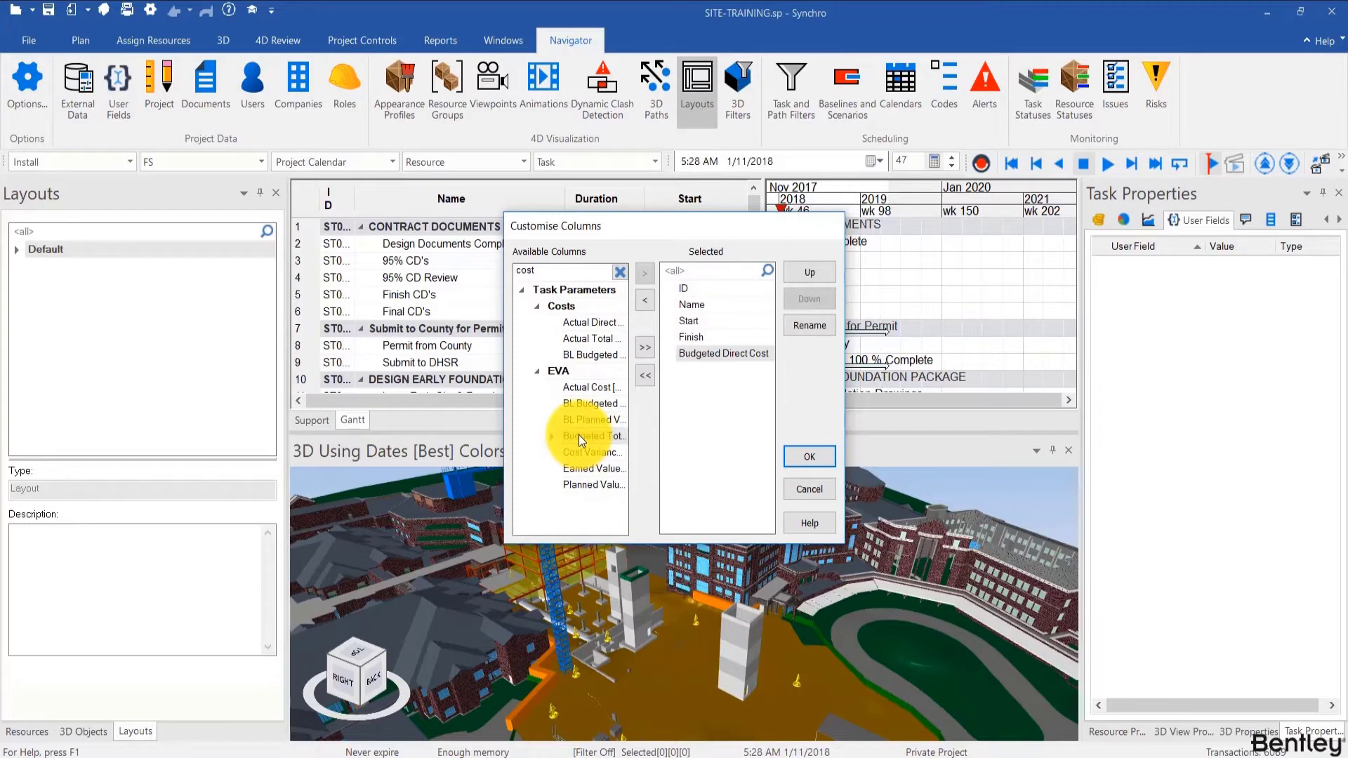
{"action": "left_click", "coordinate": [802, 453]}
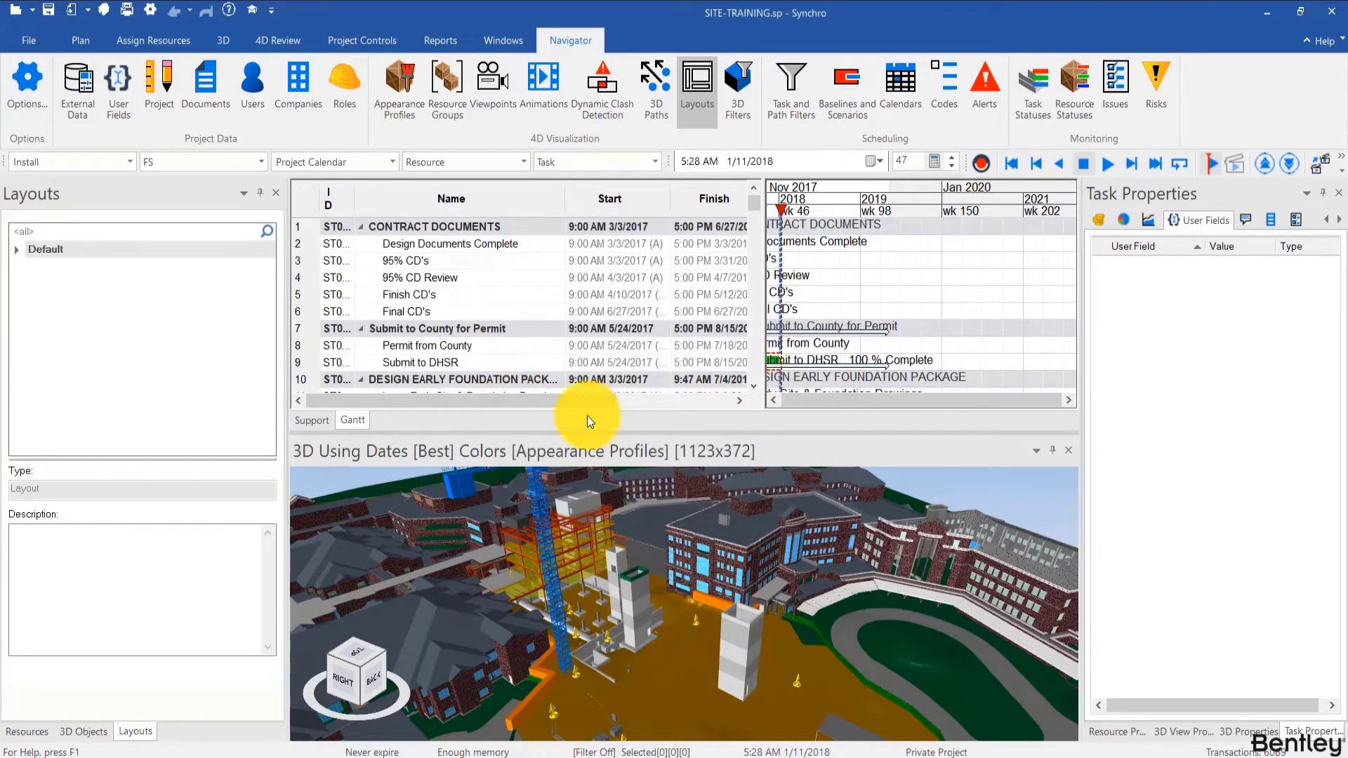
Sort the task table by Start in ascending order and move the Gantt focus time to 4:05 PM 5/27/2019
{"action": "left_click_drag", "start_coordinate": [589, 405], "coordinate": [507, 407]}
{"action": "scroll", "coordinate": [681, 298], "scroll_direction": "down", "scroll_amount": 4}
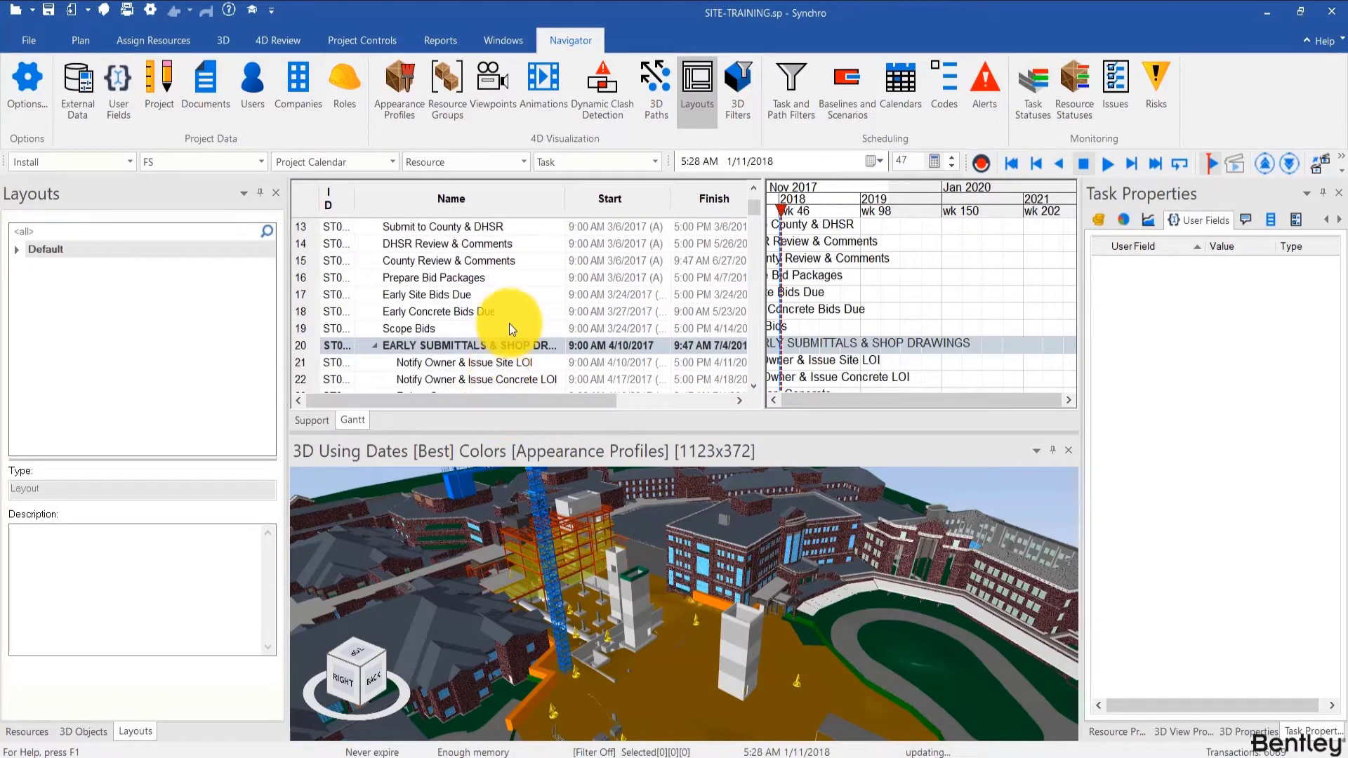
{"action": "scroll", "coordinate": [523, 288], "scroll_direction": "up", "scroll_amount": 4}
{"action": "left_click", "coordinate": [600, 196]}
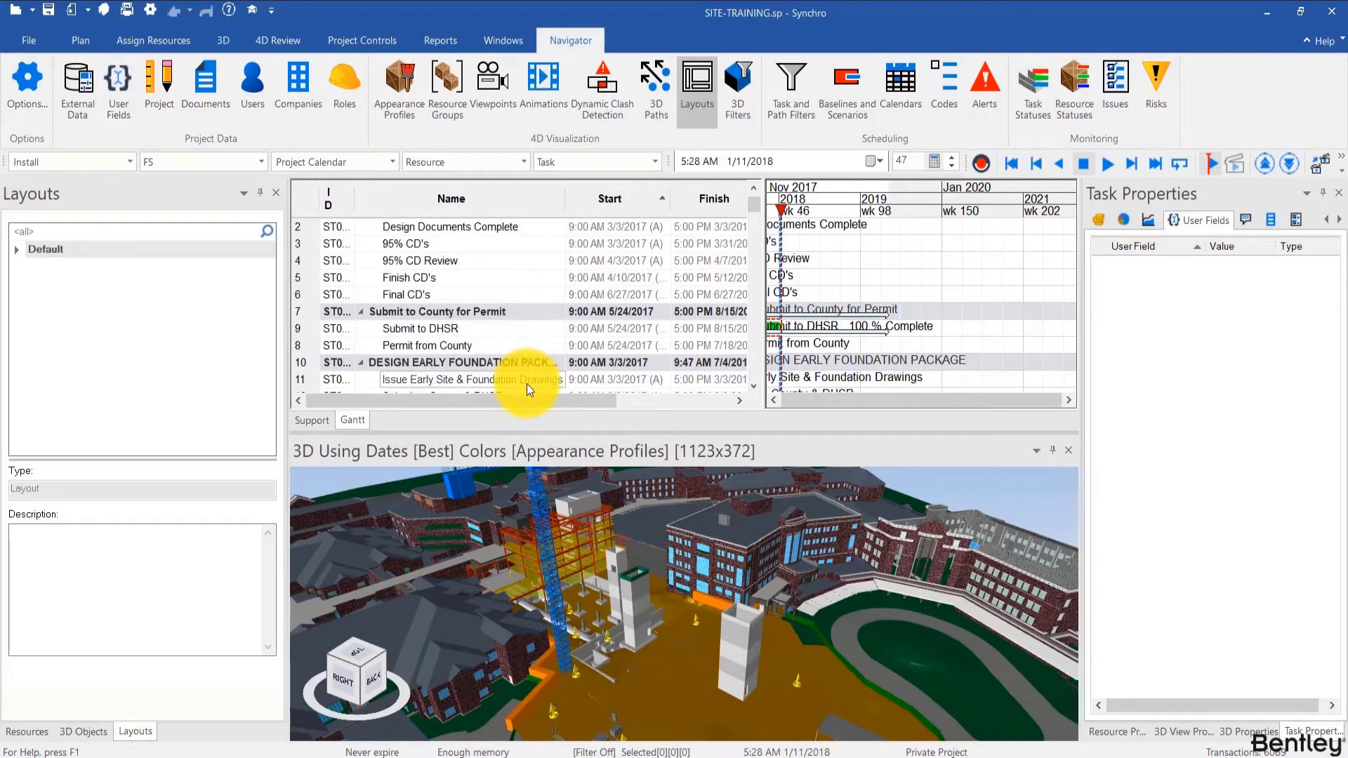
{"action": "scroll", "coordinate": [506, 368], "scroll_direction": "down", "scroll_amount": 1}
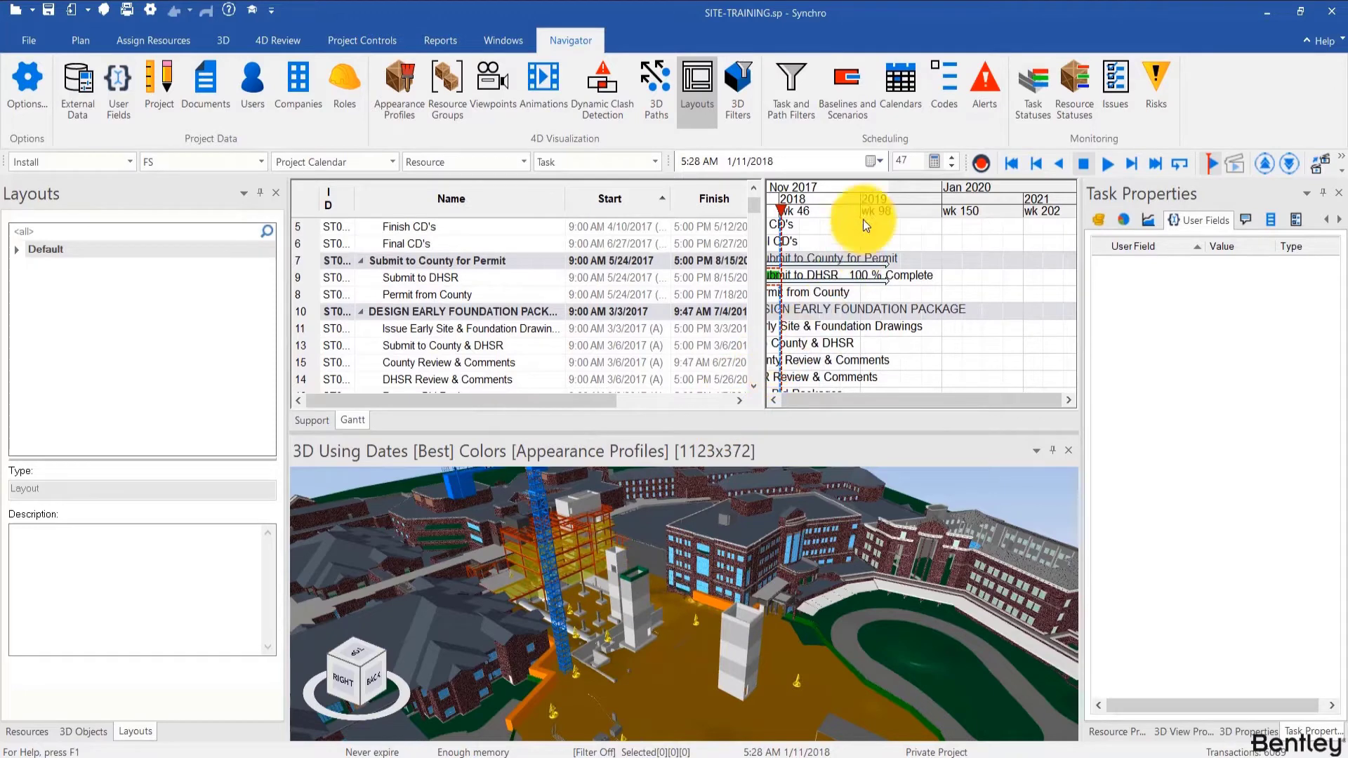
{"action": "left_click", "coordinate": [892, 205]}
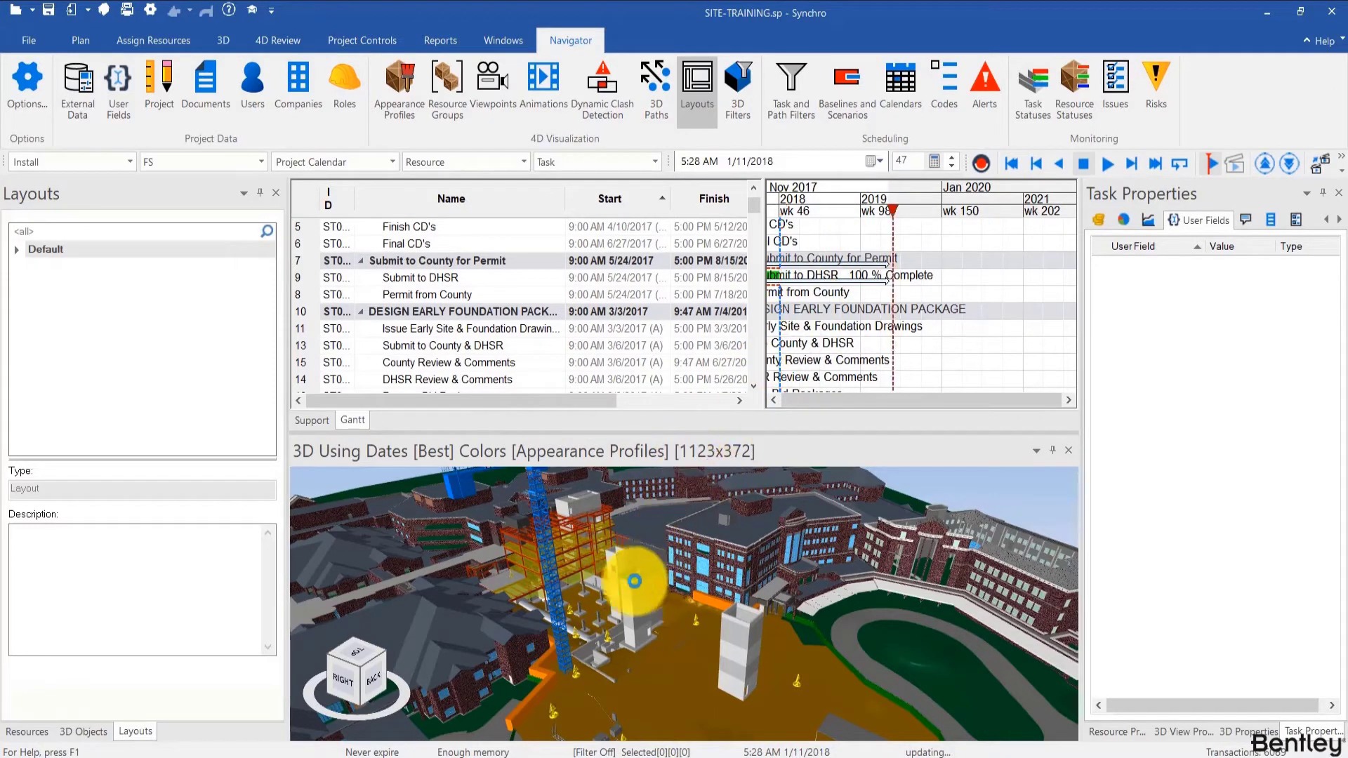
View the model from the back near ground level, select objects including roofs and upper walls, and hide the selection
{"action": "middle_click_drag", "start_coordinate": [612, 580], "coordinate": [553, 546]}
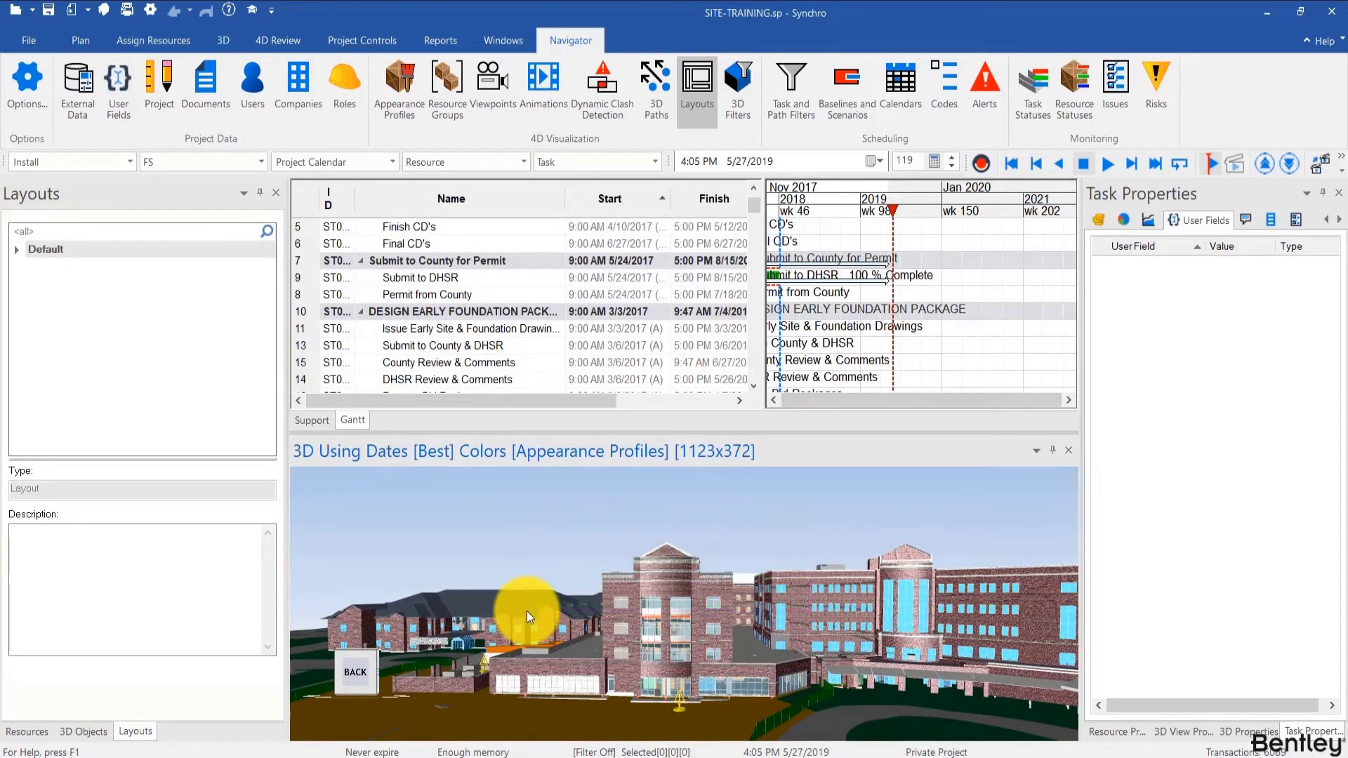
{"action": "key", "text": "ctrl+a"}
{"action": "right_click", "coordinate": [528, 616]}
{"action": "mouse_move", "coordinate": [667, 192]}
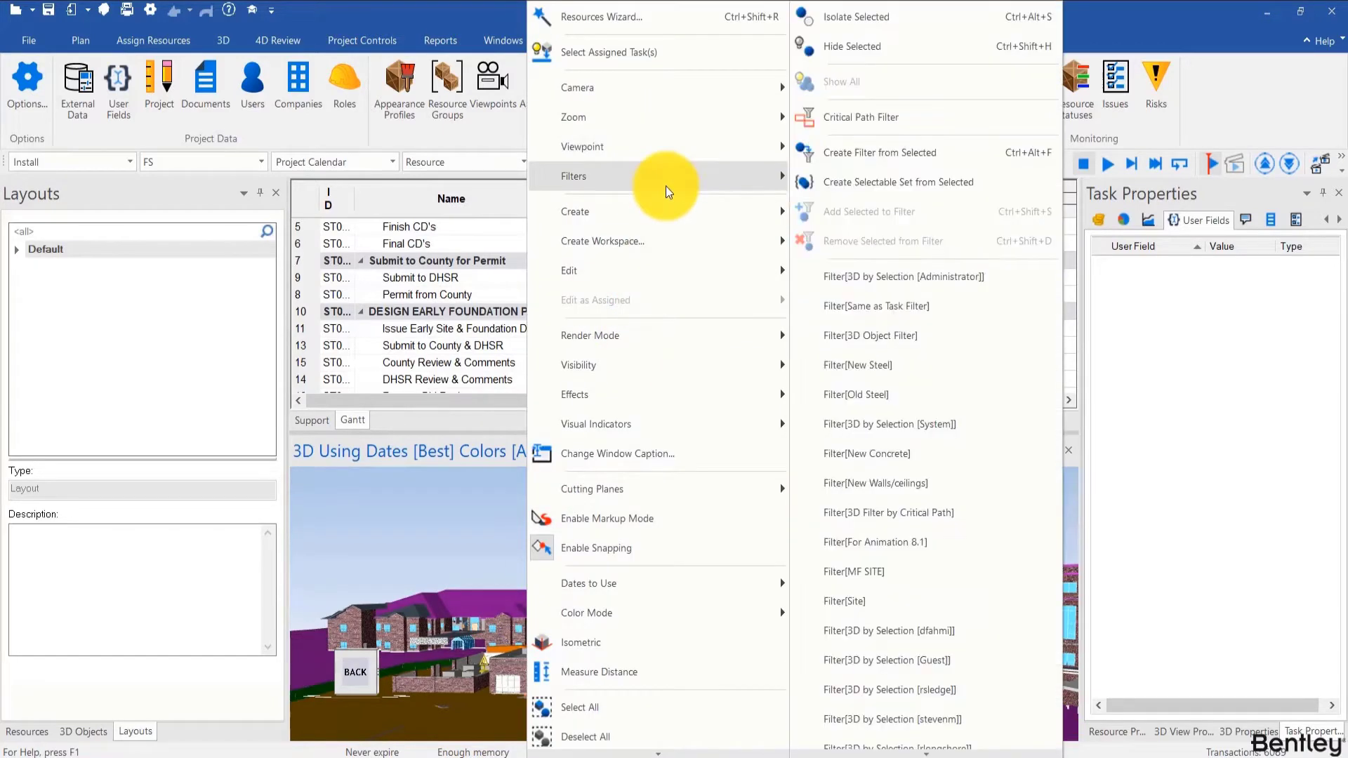
{"action": "left_click", "coordinate": [852, 52]}
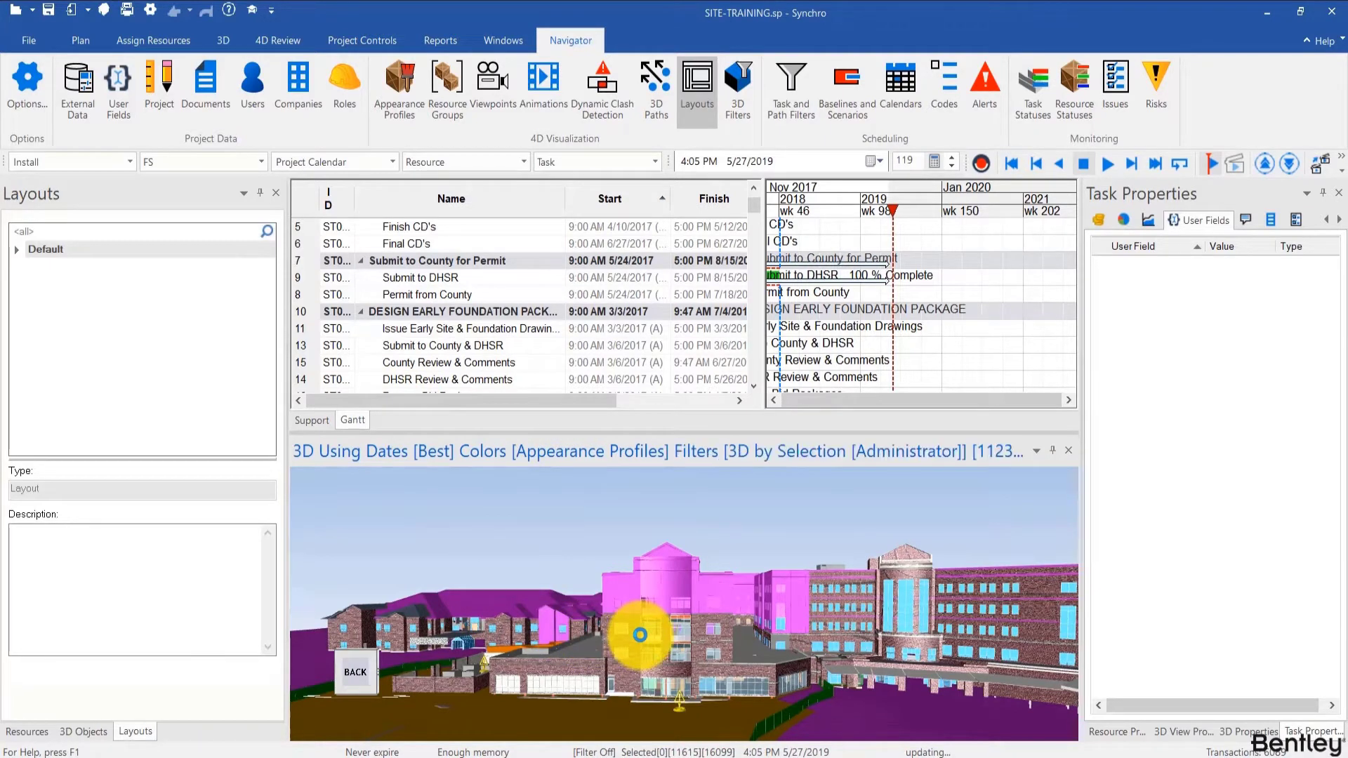
Save the modified arrangement as a new layout named "Test"
{"action": "right_click", "coordinate": [225, 360]}
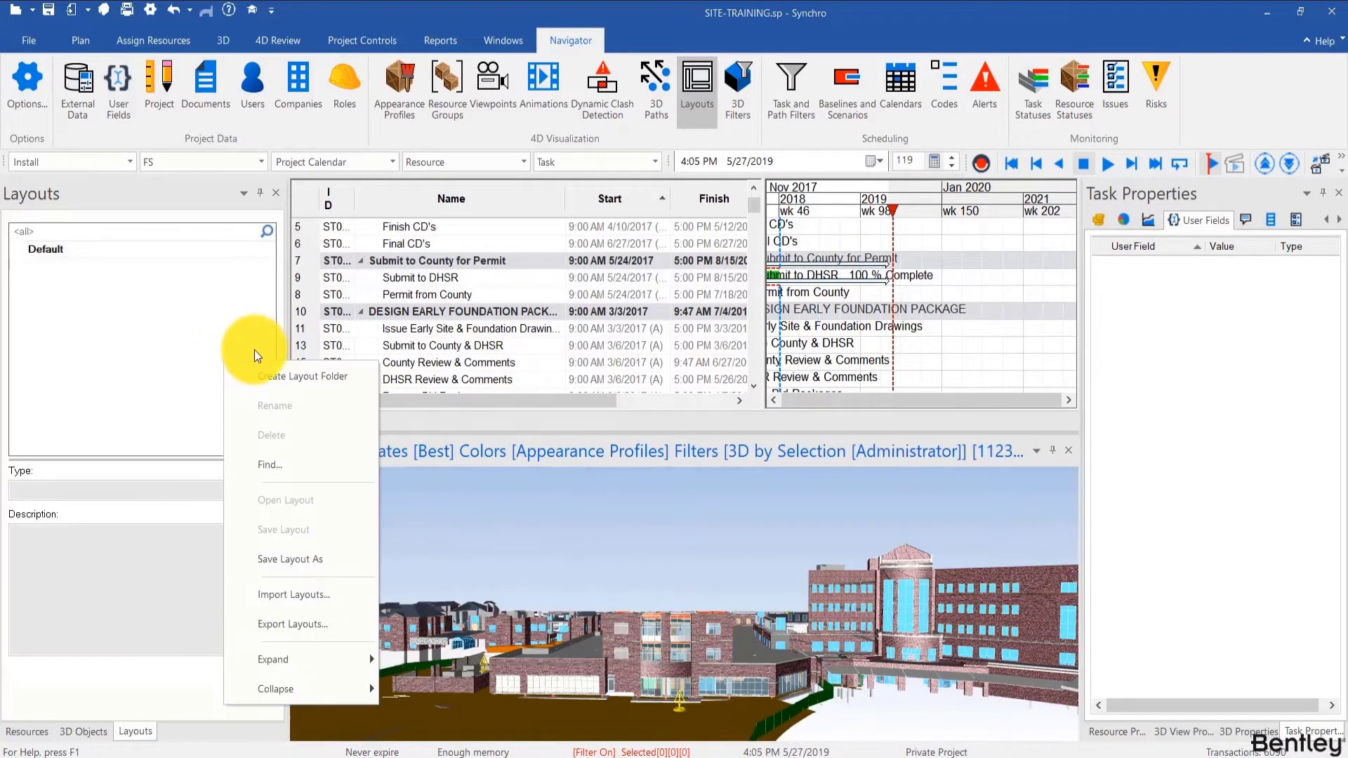
{"action": "left_click", "coordinate": [288, 562]}
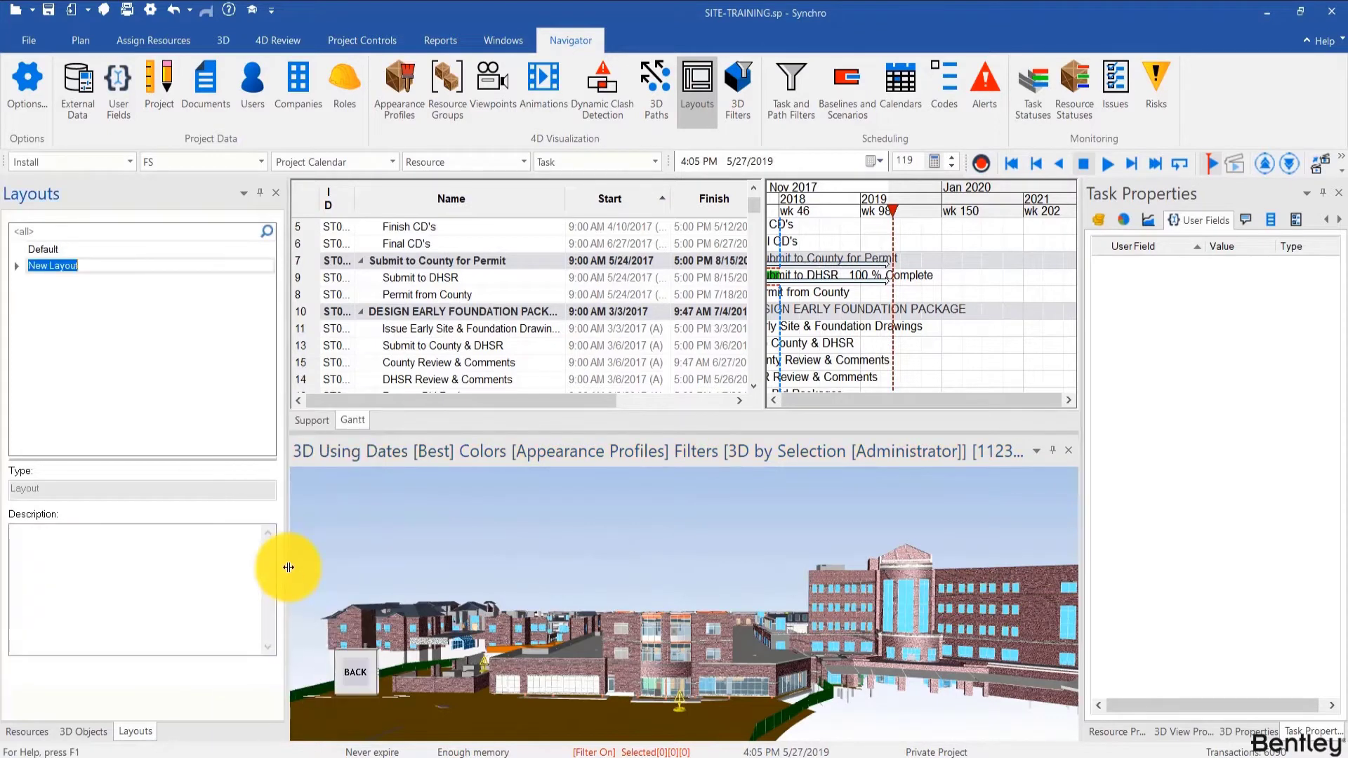
{"action": "type", "text": "Test"}
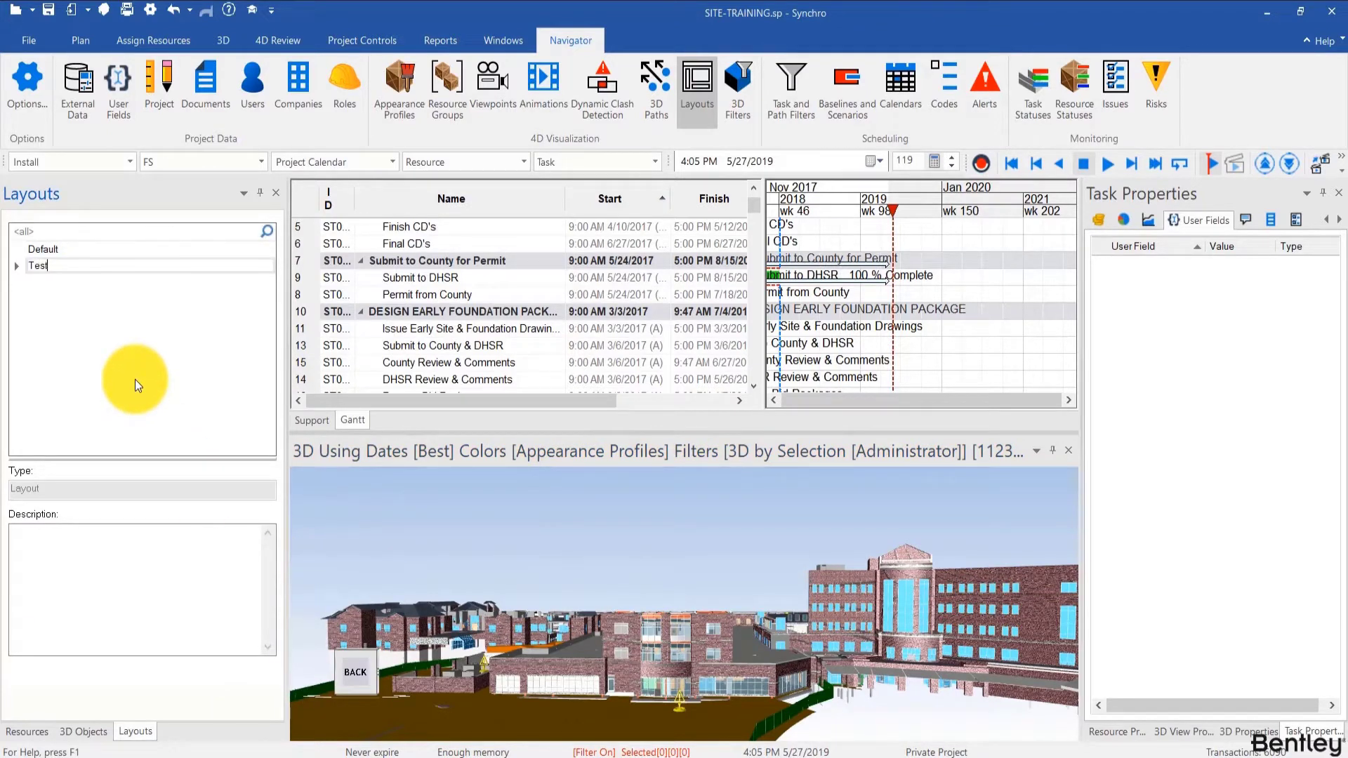
{"action": "key", "text": "Return"}
Open the Default layout without saving the current one, and check the restored task table
{"action": "right_click", "coordinate": [60, 250]}
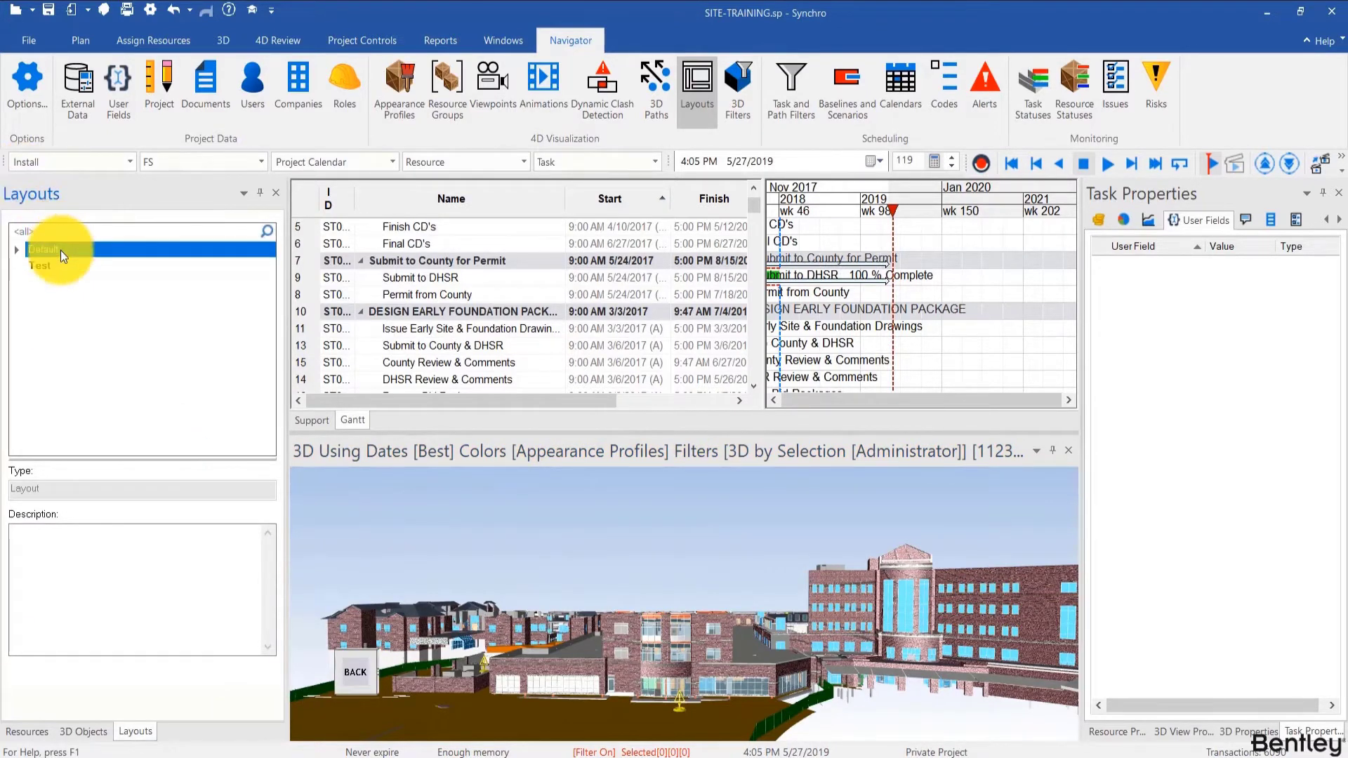
{"action": "left_click", "coordinate": [90, 384]}
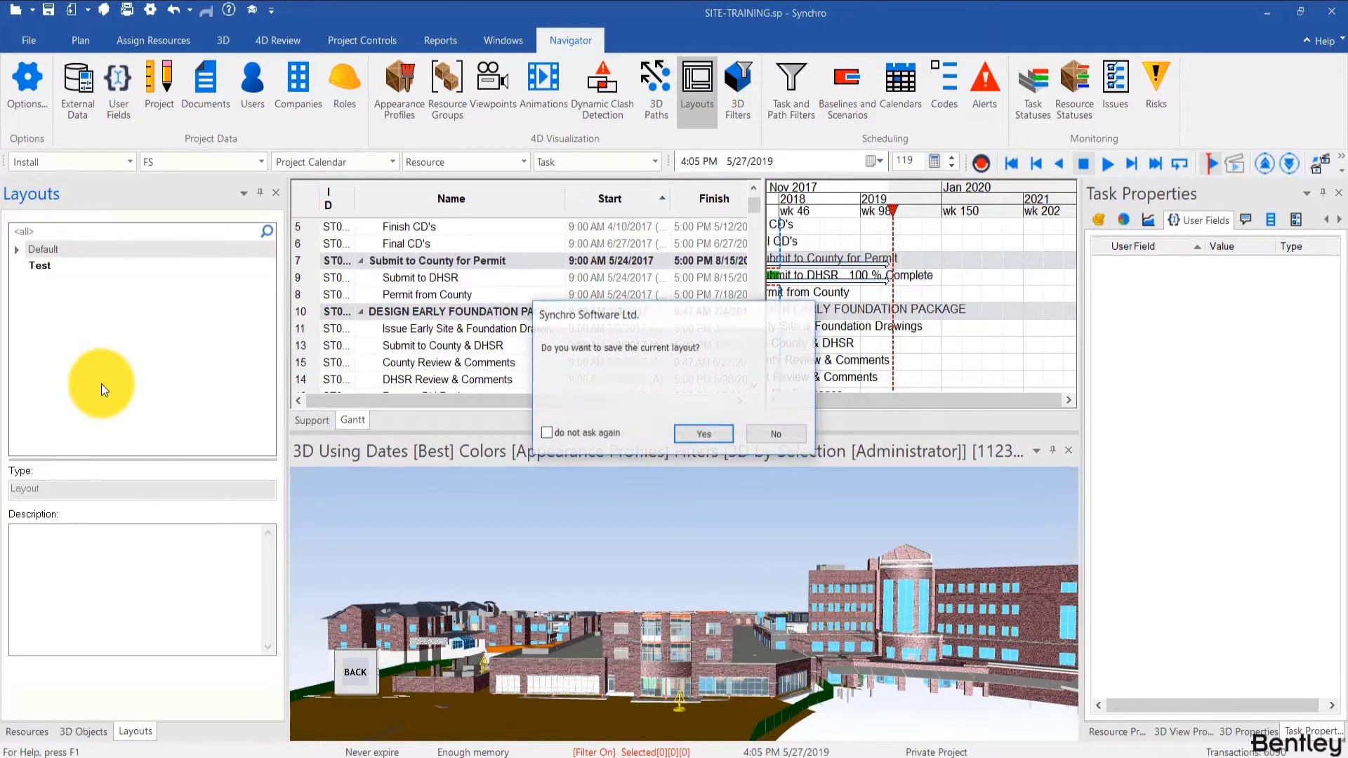
{"action": "left_click", "coordinate": [773, 432]}
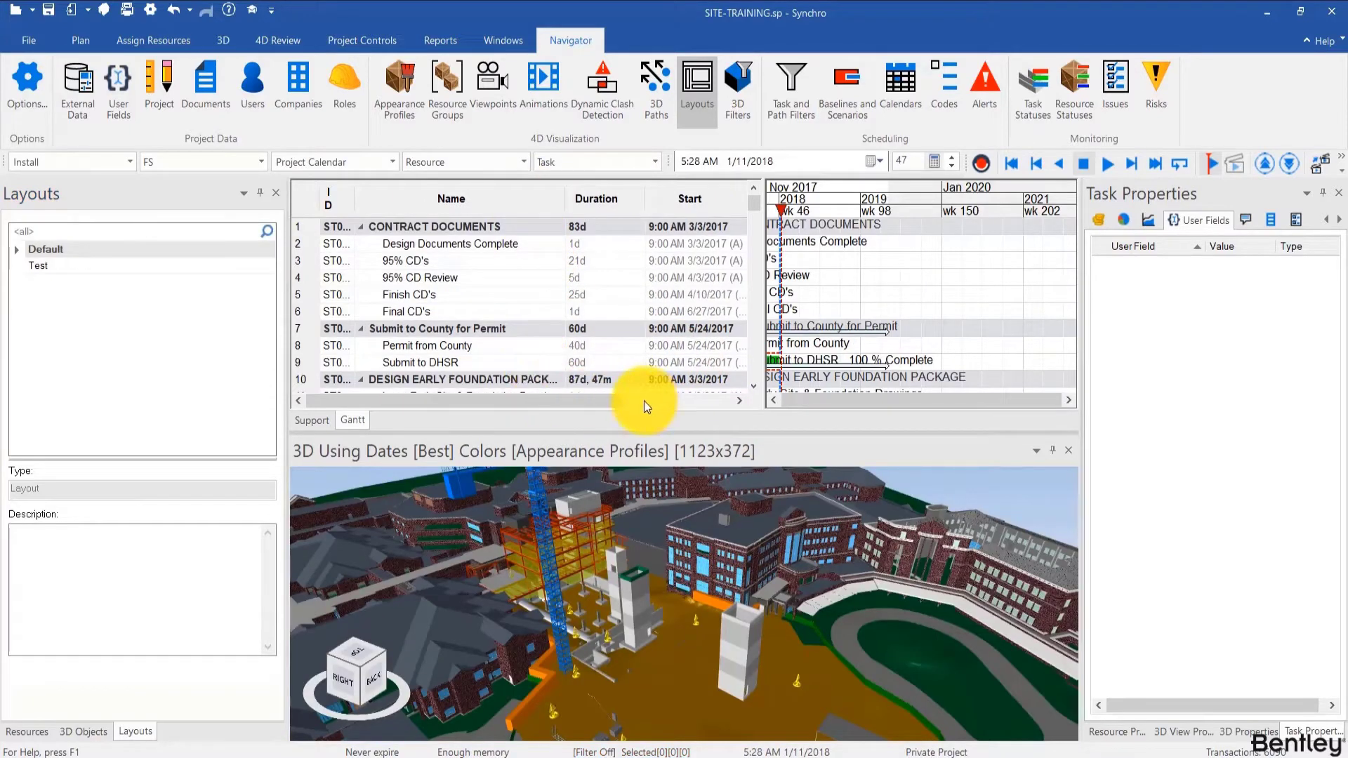
{"action": "left_click_drag", "start_coordinate": [643, 401], "coordinate": [465, 390]}
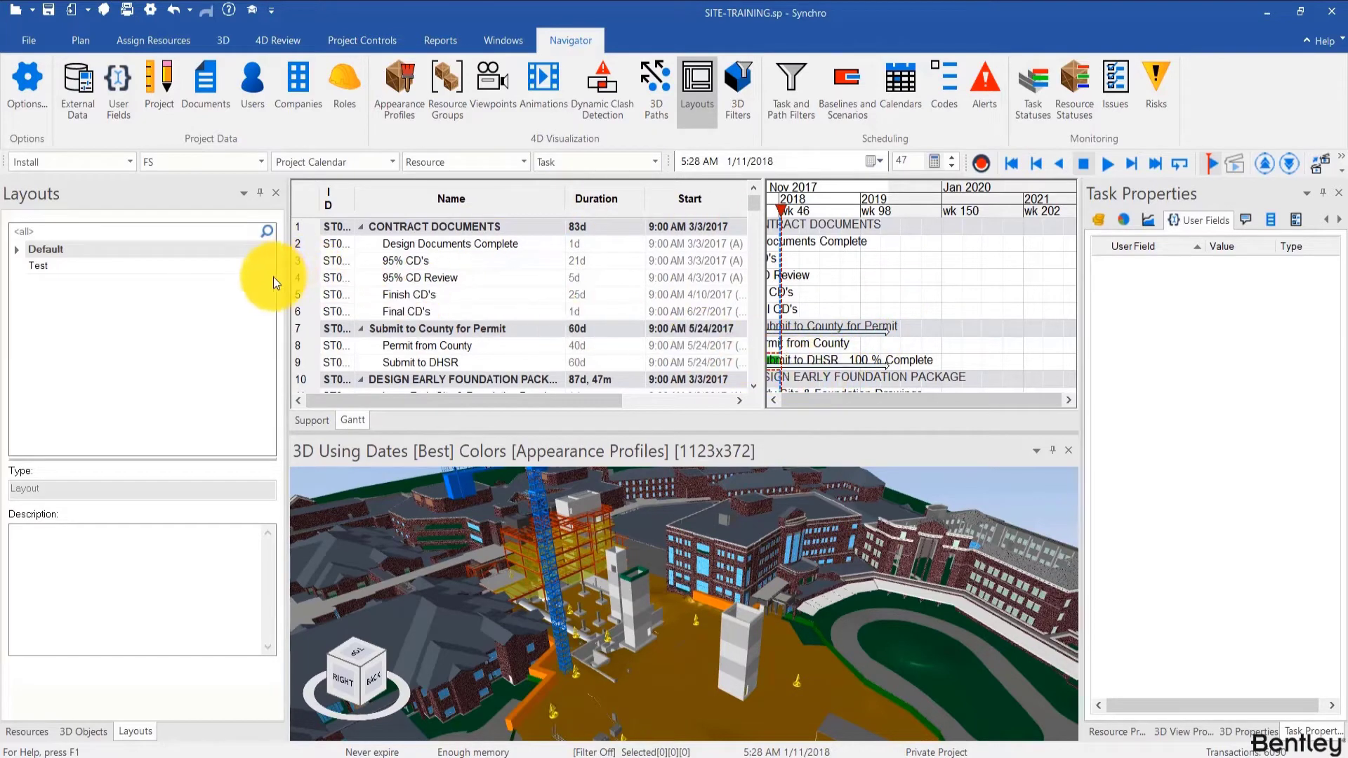
Delete the Test layout
{"action": "right_click", "coordinate": [255, 271]}
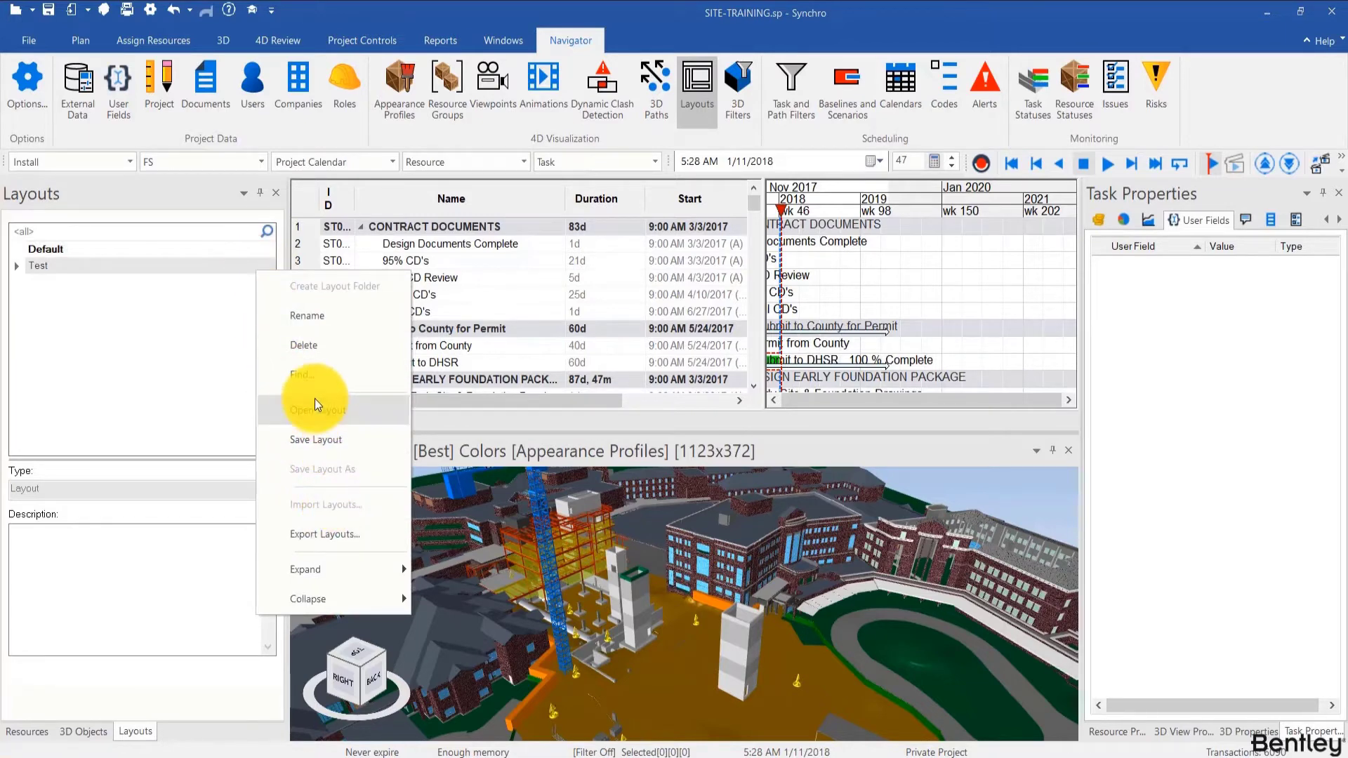
{"action": "left_click", "coordinate": [314, 356]}
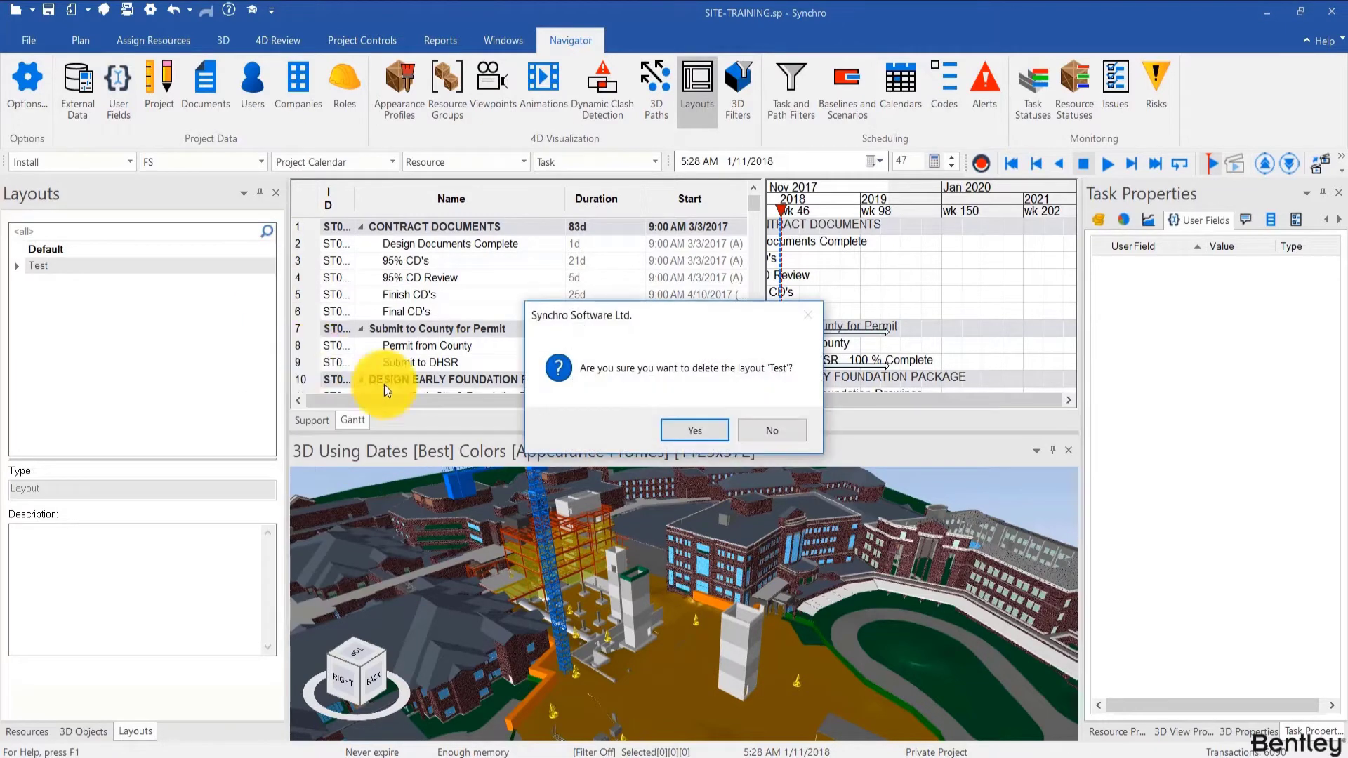
{"action": "left_click", "coordinate": [693, 437]}
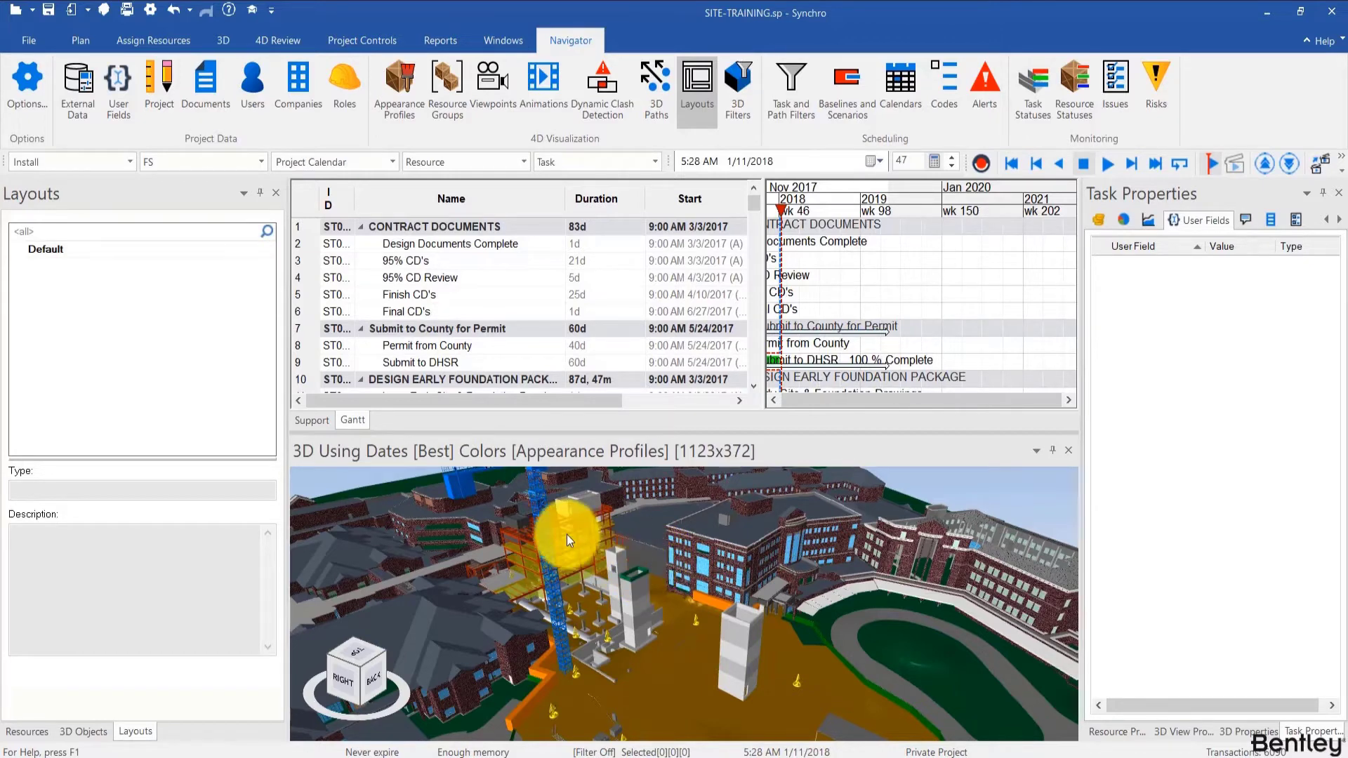
Save the current window arrangement as a new layout named "WILO"
{"action": "right_click", "coordinate": [184, 304]}
{"action": "left_click", "coordinate": [243, 498]}
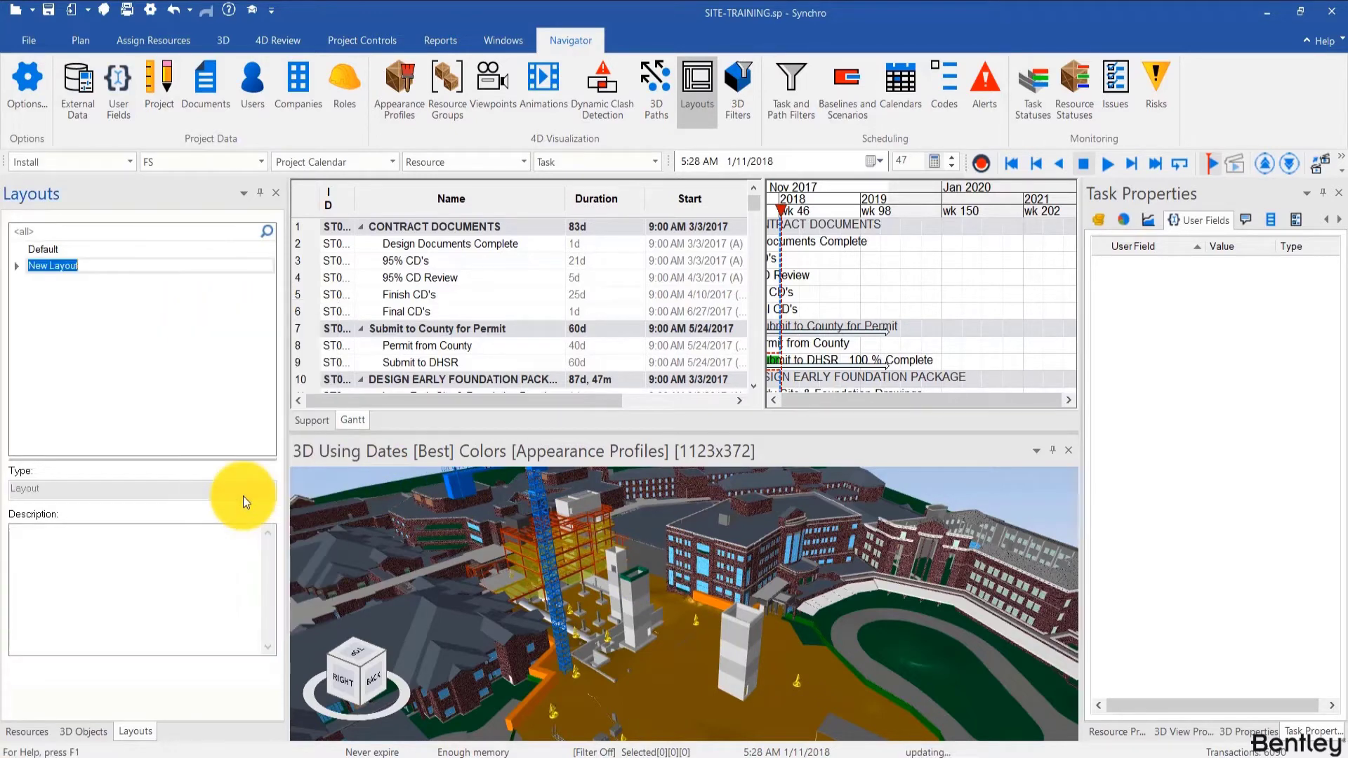
{"action": "type", "text": "WILO"}
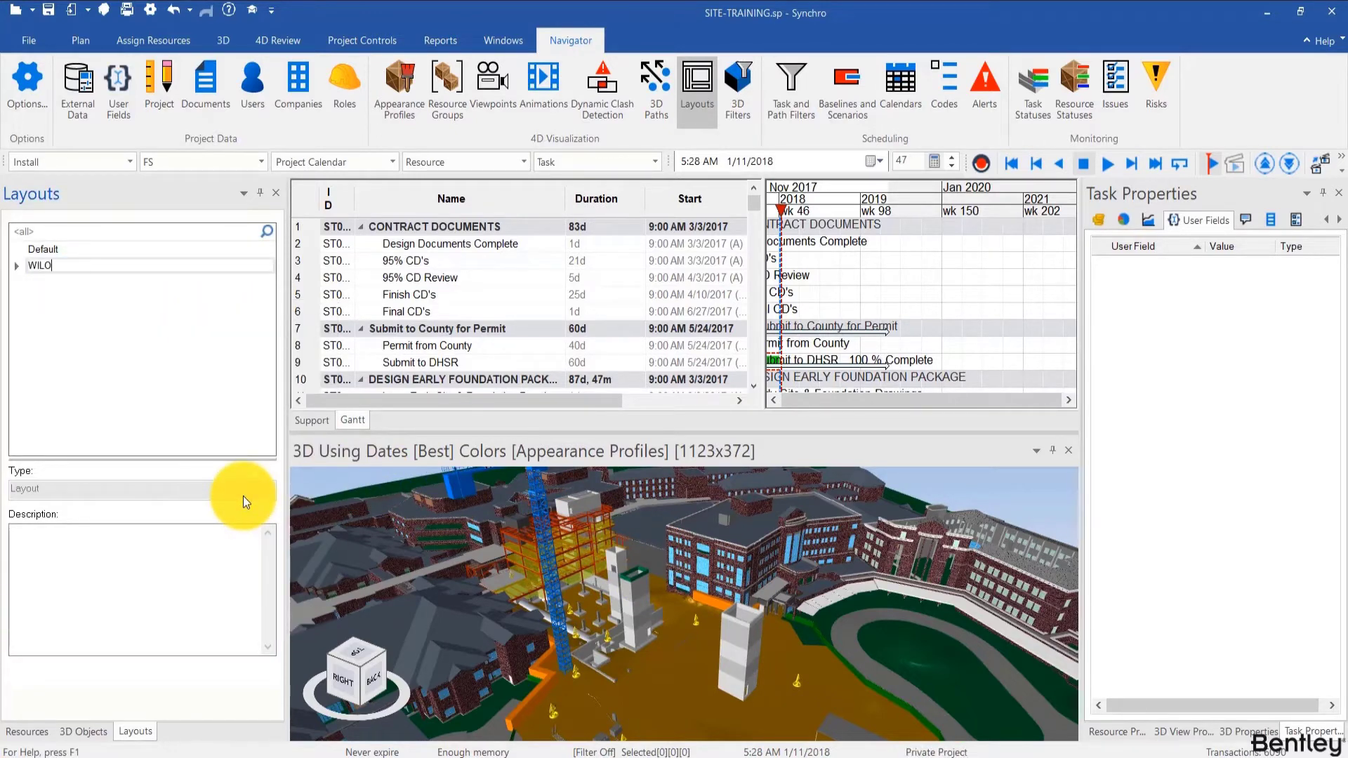
{"action": "key", "text": "Return"}
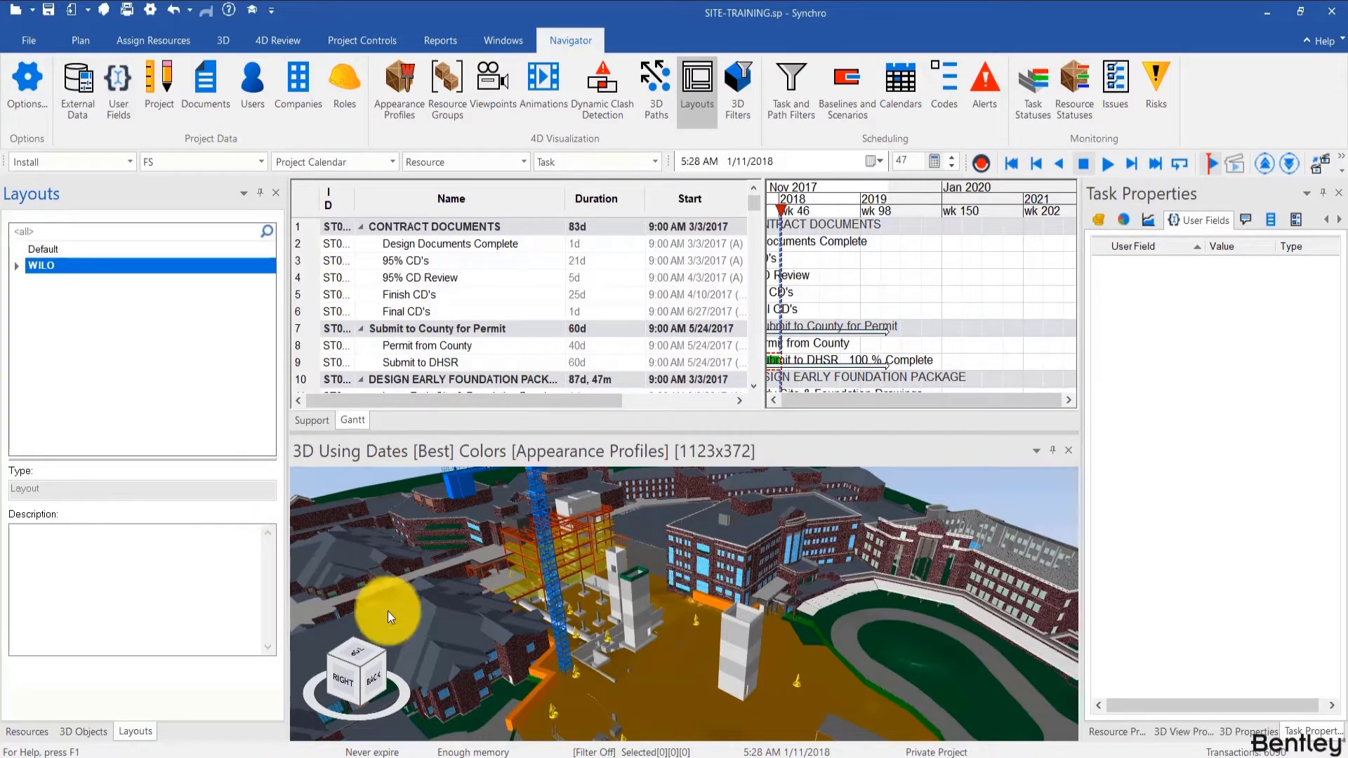
Move the focus time to 5/29/2018 in the Gantt chart and view the building and full crane from a lower angle
{"action": "scroll", "coordinate": [656, 607], "scroll_direction": "up", "scroll_amount": 5}
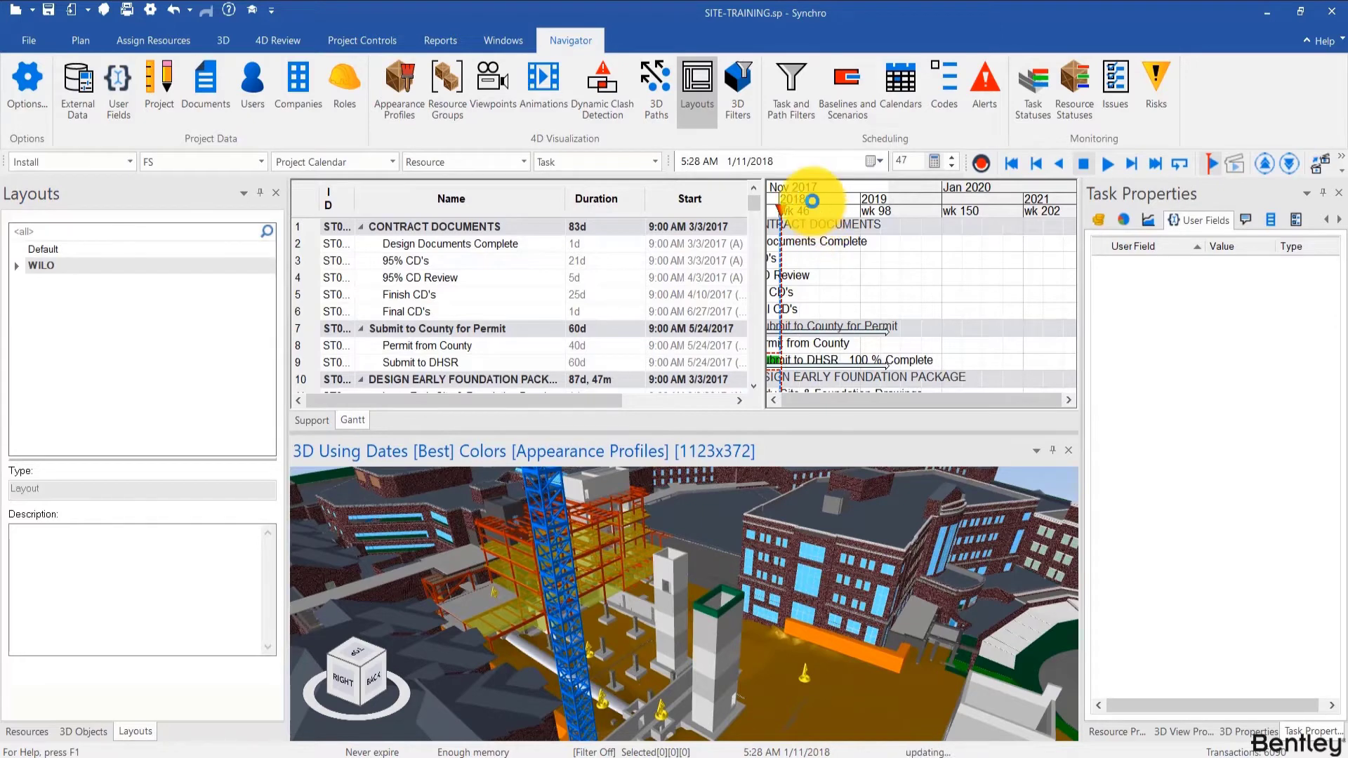
{"action": "left_click", "coordinate": [812, 210]}
{"action": "scroll", "coordinate": [664, 618], "scroll_direction": "down", "scroll_amount": 5}
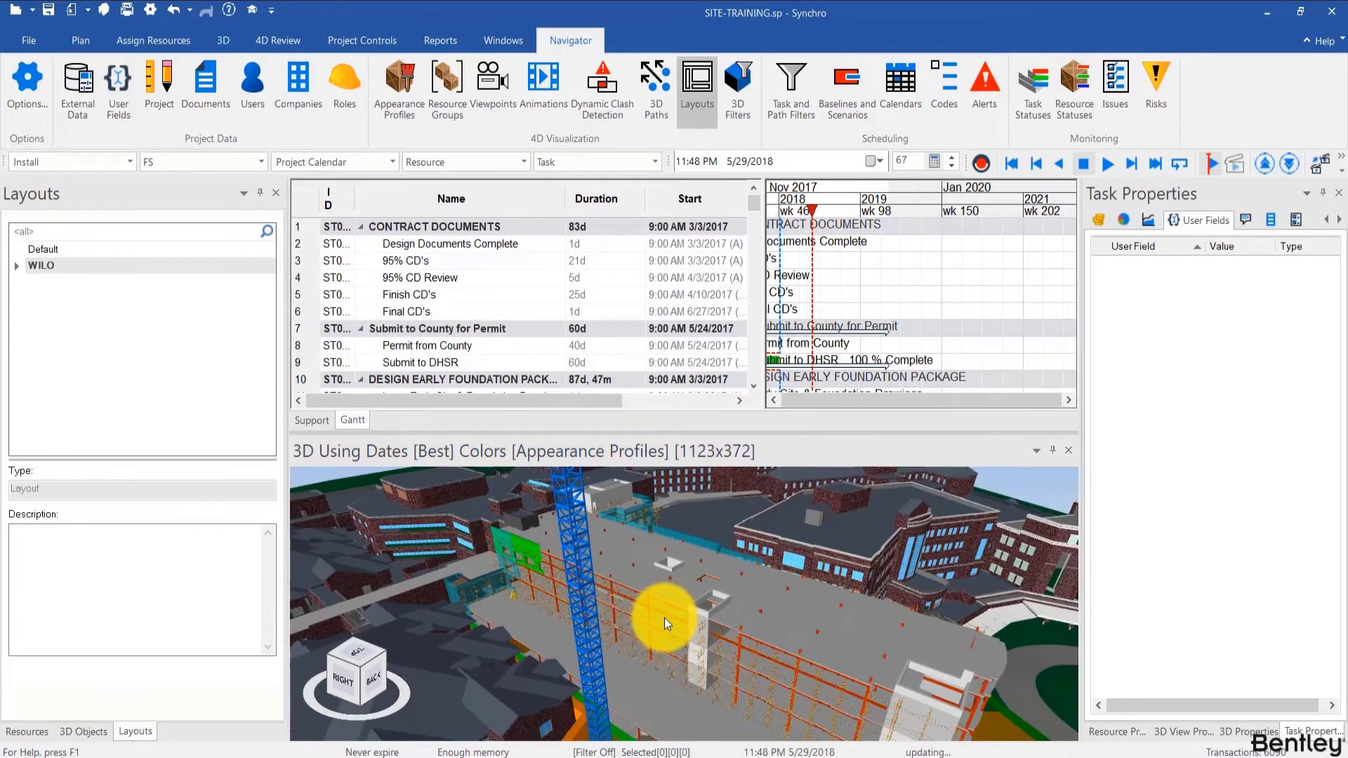
{"action": "mouse_move", "coordinate": [625, 643]}
{"action": "middle_mouse_down"}
{"action": "mouse_move", "coordinate": [653, 630]}
{"action": "mouse_move", "coordinate": [647, 657]}
{"action": "middle_mouse_up"}
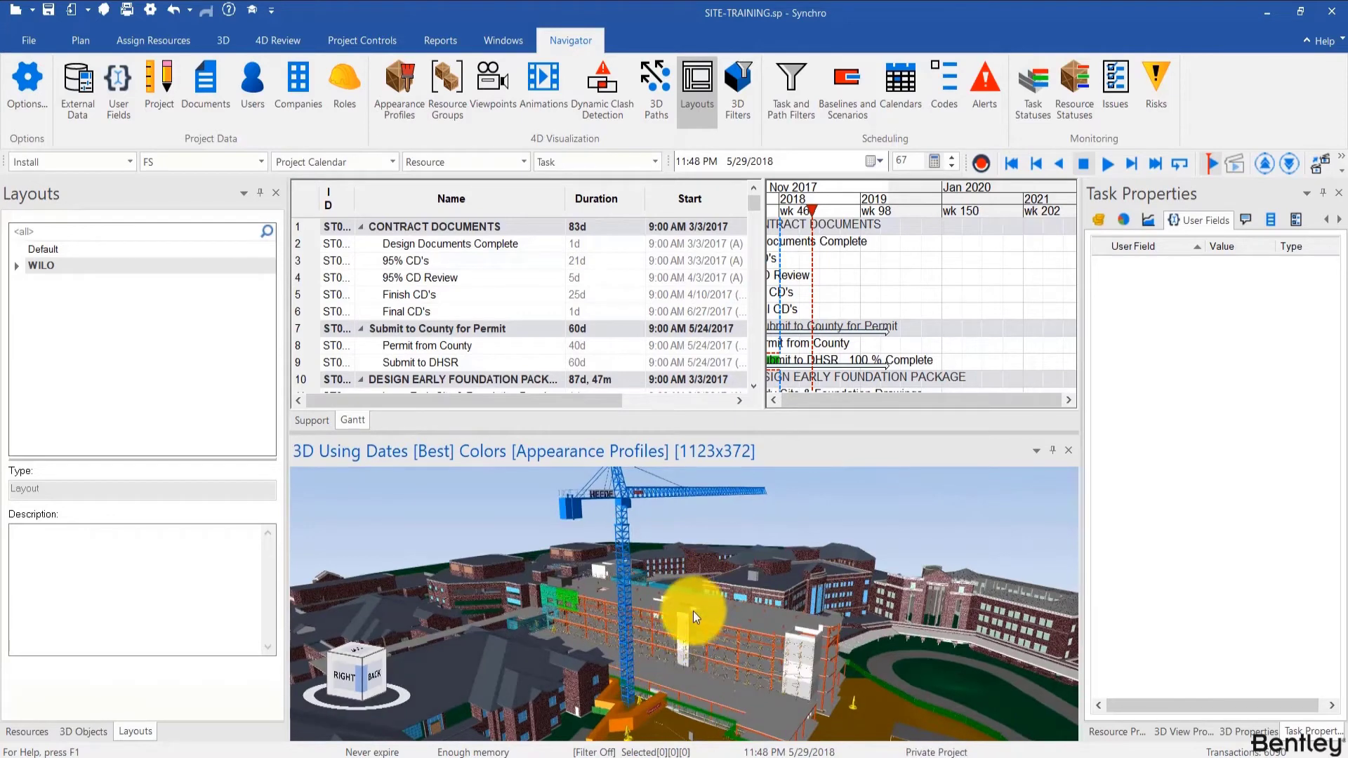
Reopen the WILO layout without saving the changed focus time and camera view
{"action": "right_click", "coordinate": [136, 272]}
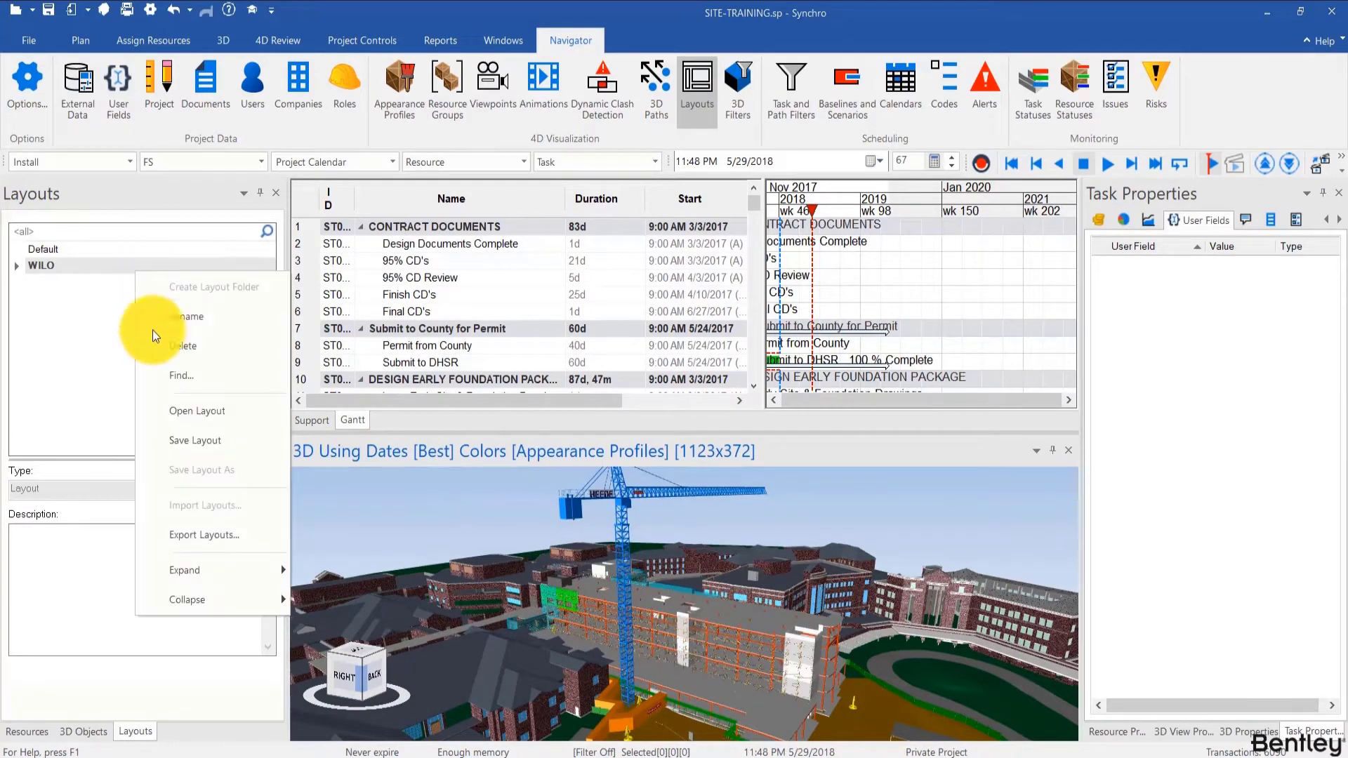
{"action": "left_click", "coordinate": [184, 411]}
{"action": "left_click", "coordinate": [751, 433]}
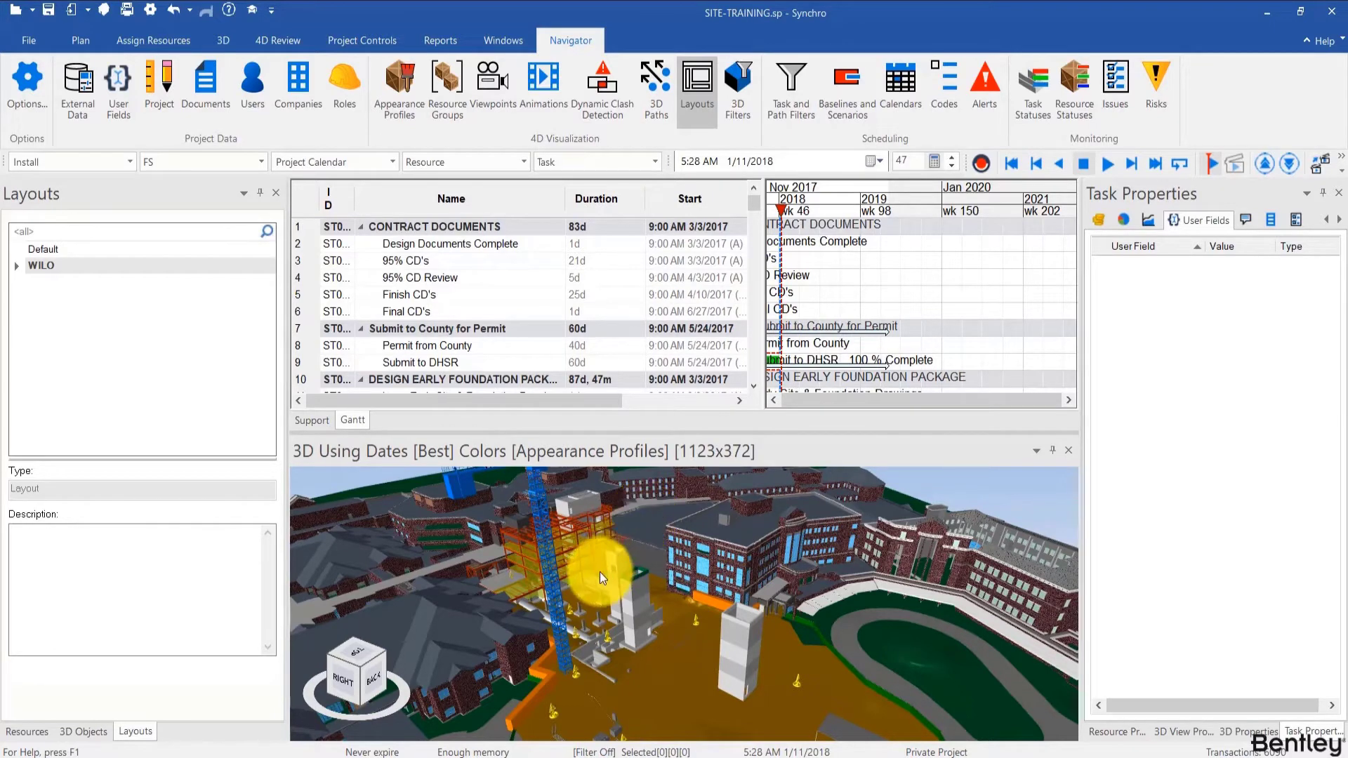
Enable markup mode in the 3D view and circle the near corner of the steel frame with a red 8 px freehand line
{"action": "middle_click_drag", "start_coordinate": [613, 581], "coordinate": [663, 663]}
{"action": "scroll", "coordinate": [651, 627], "scroll_direction": "up", "scroll_amount": 4}
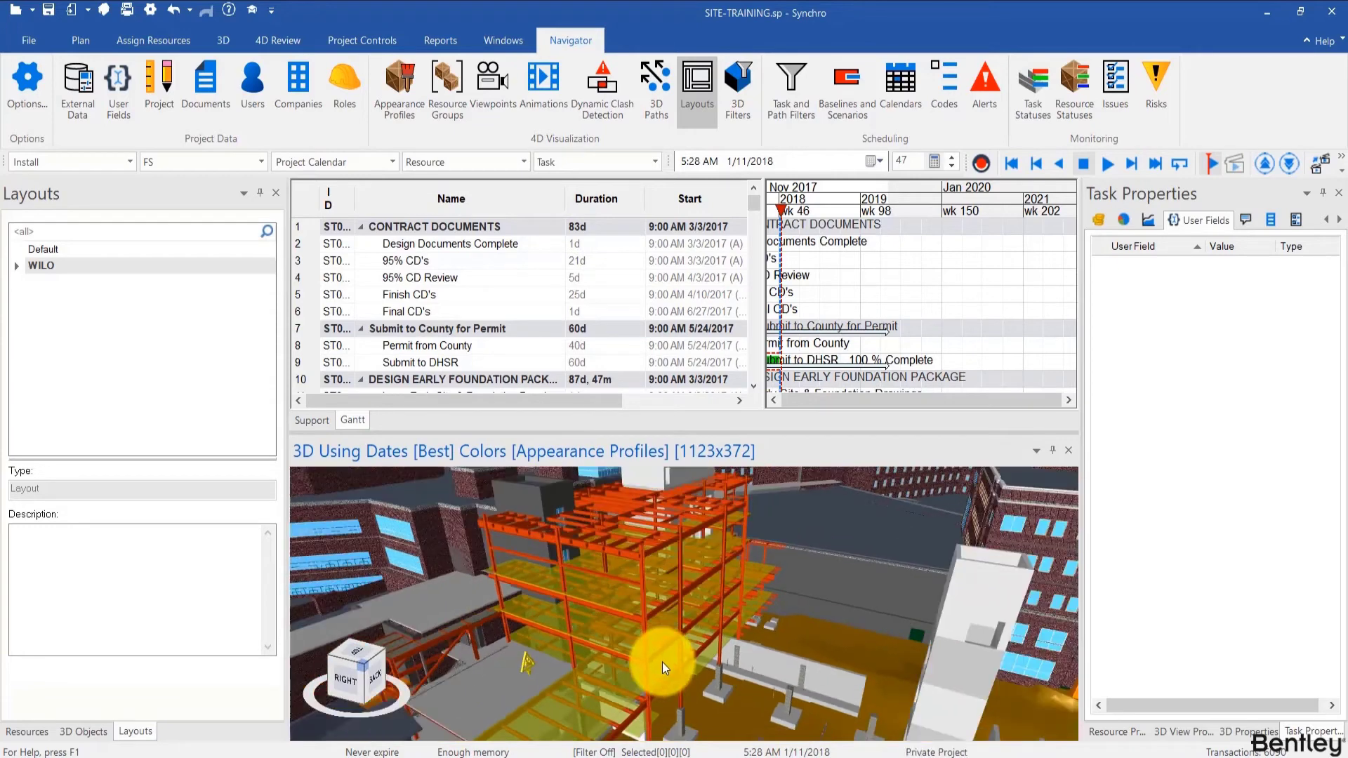
{"action": "right_click", "coordinate": [684, 613]}
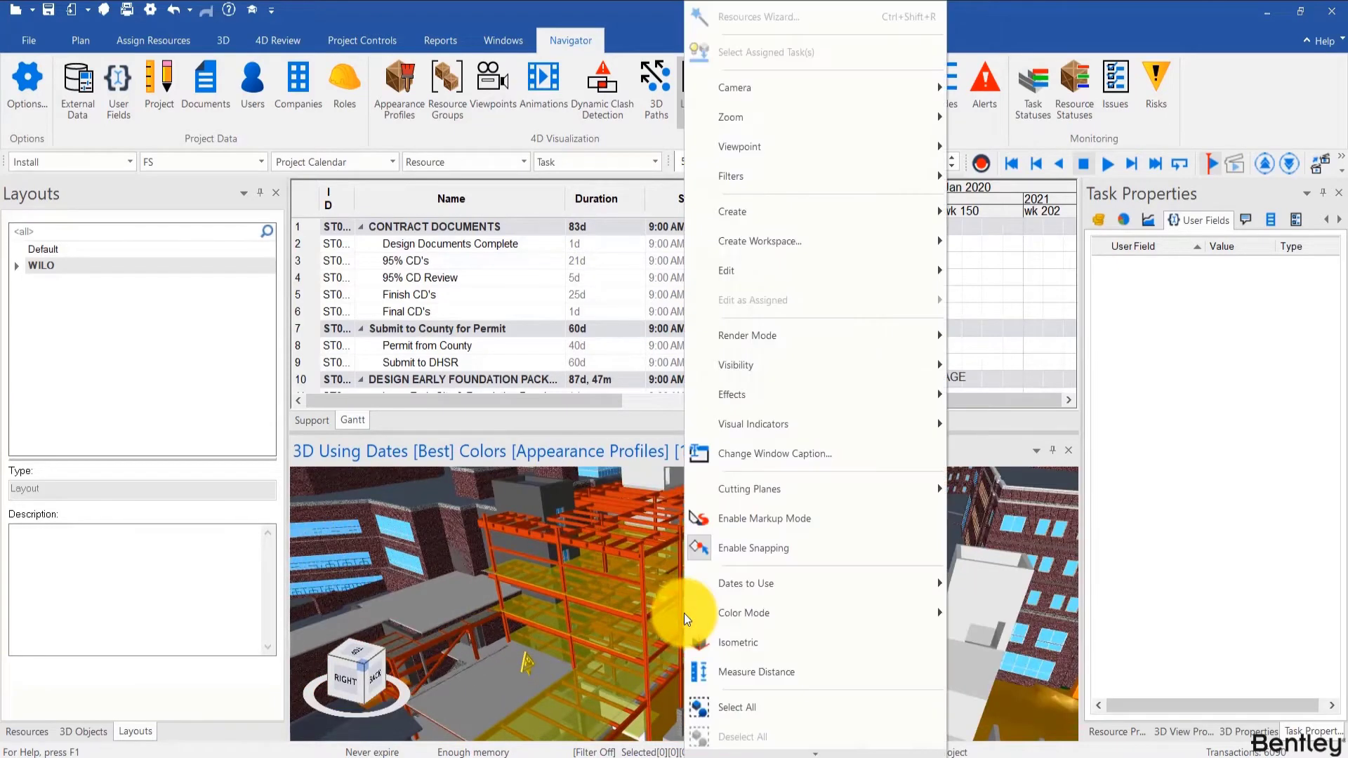
{"action": "left_click", "coordinate": [730, 524]}
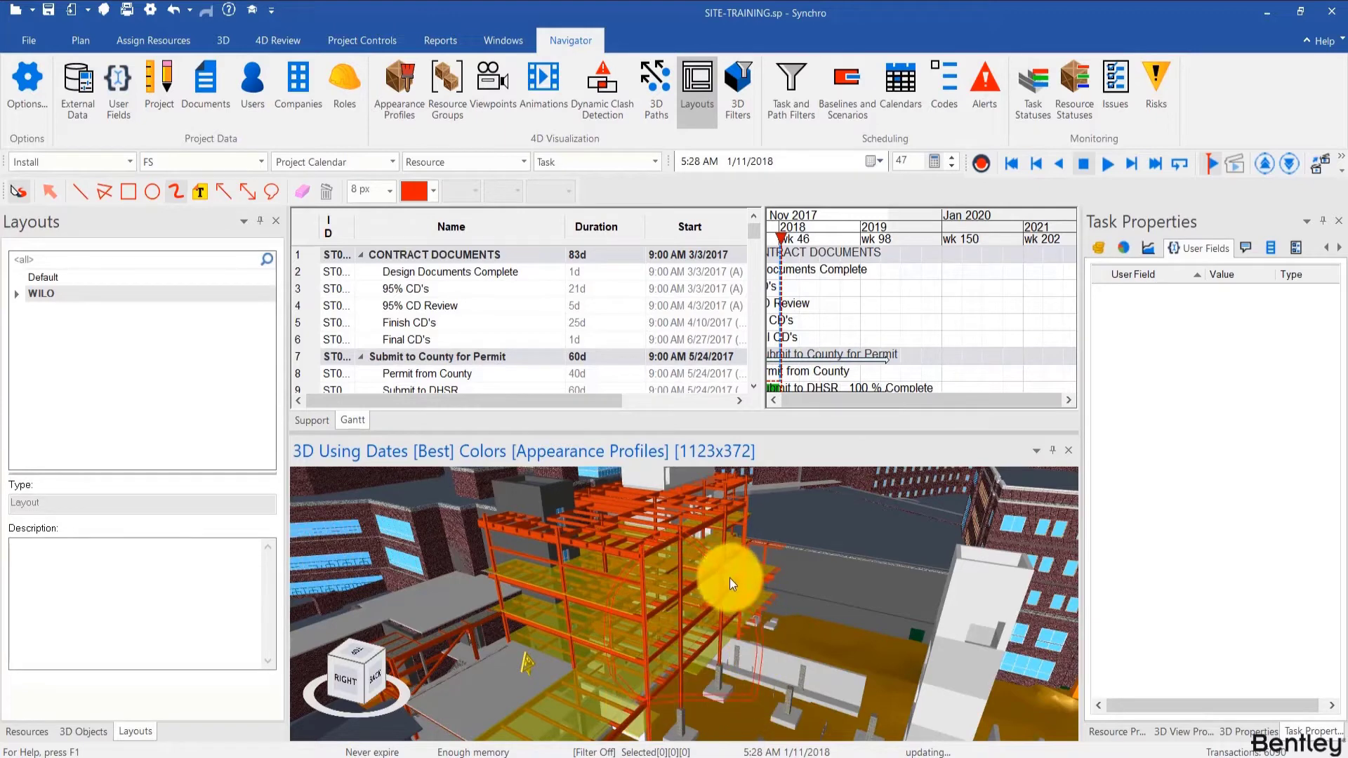
{"action": "left_click_drag", "start_coordinate": [730, 578], "coordinate": [714, 556]}
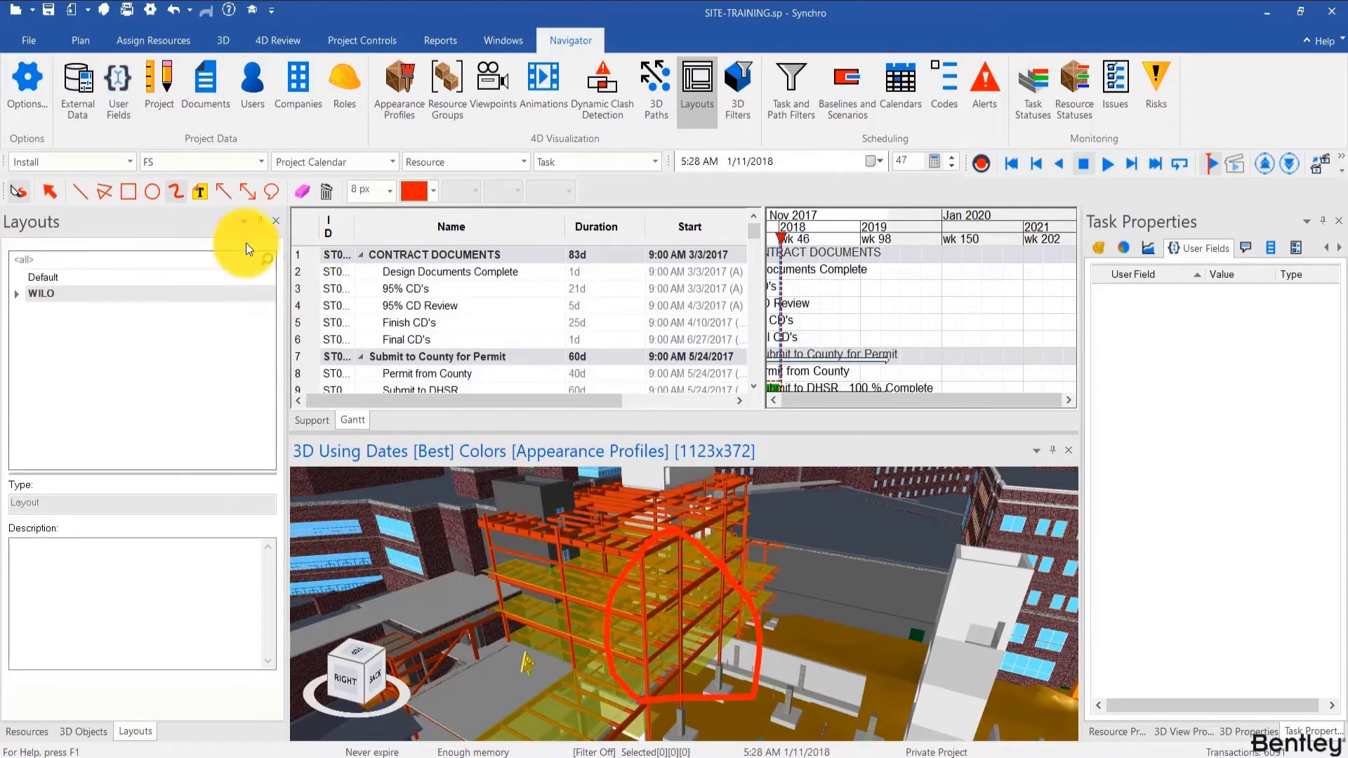
Add a text markup beside the circled steel asking to review the steel sequence with a named colleague, and leave markup mode
{"action": "left_click", "coordinate": [198, 191]}
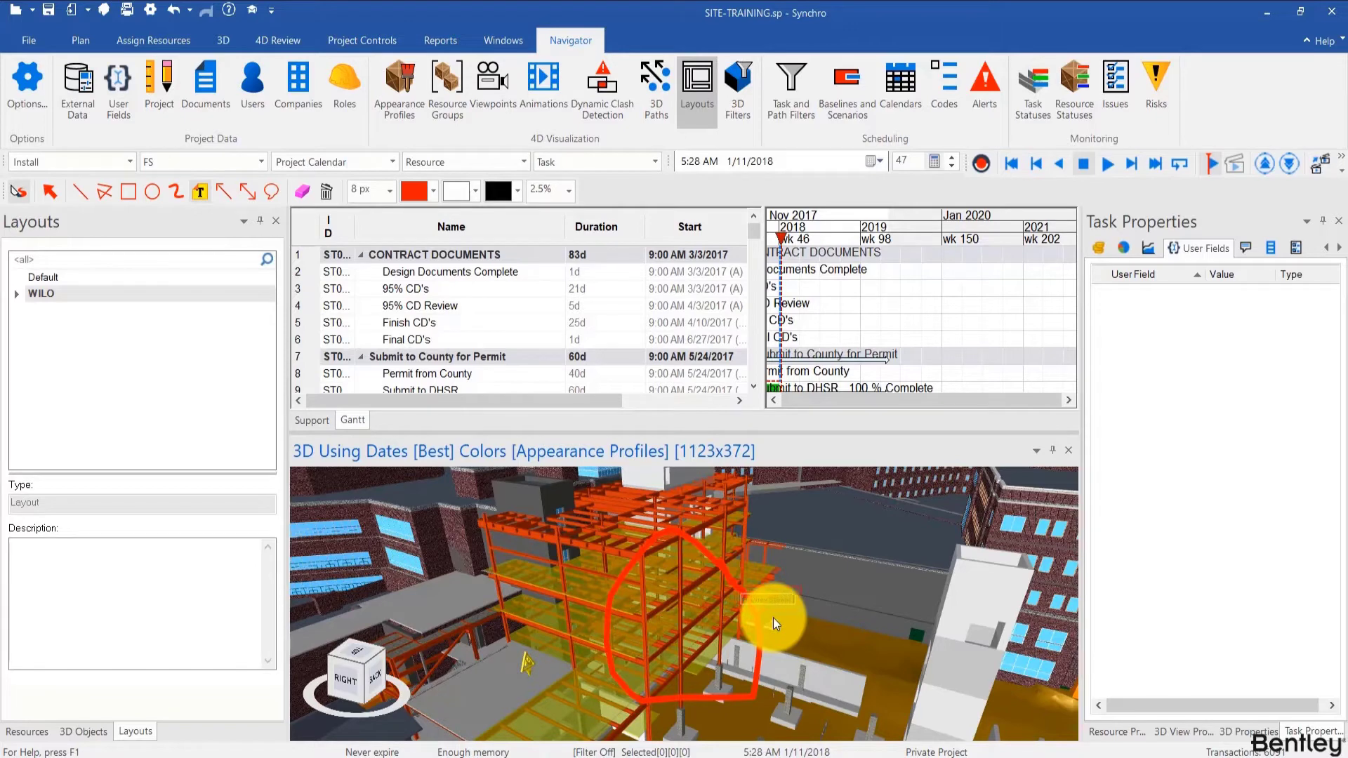
{"action": "type", "text": "es with Jon"}
{"action": "left_click", "coordinate": [840, 702]}
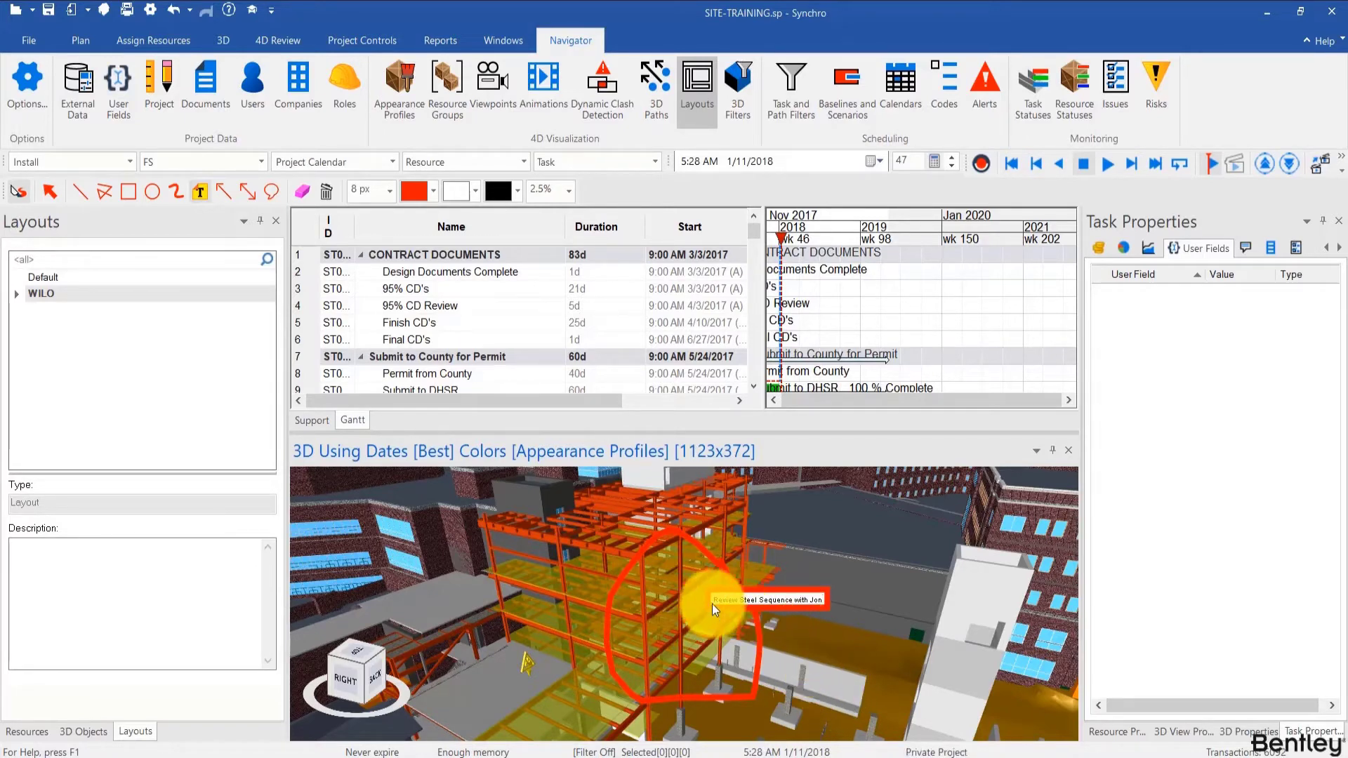
{"action": "left_click", "coordinate": [17, 191]}
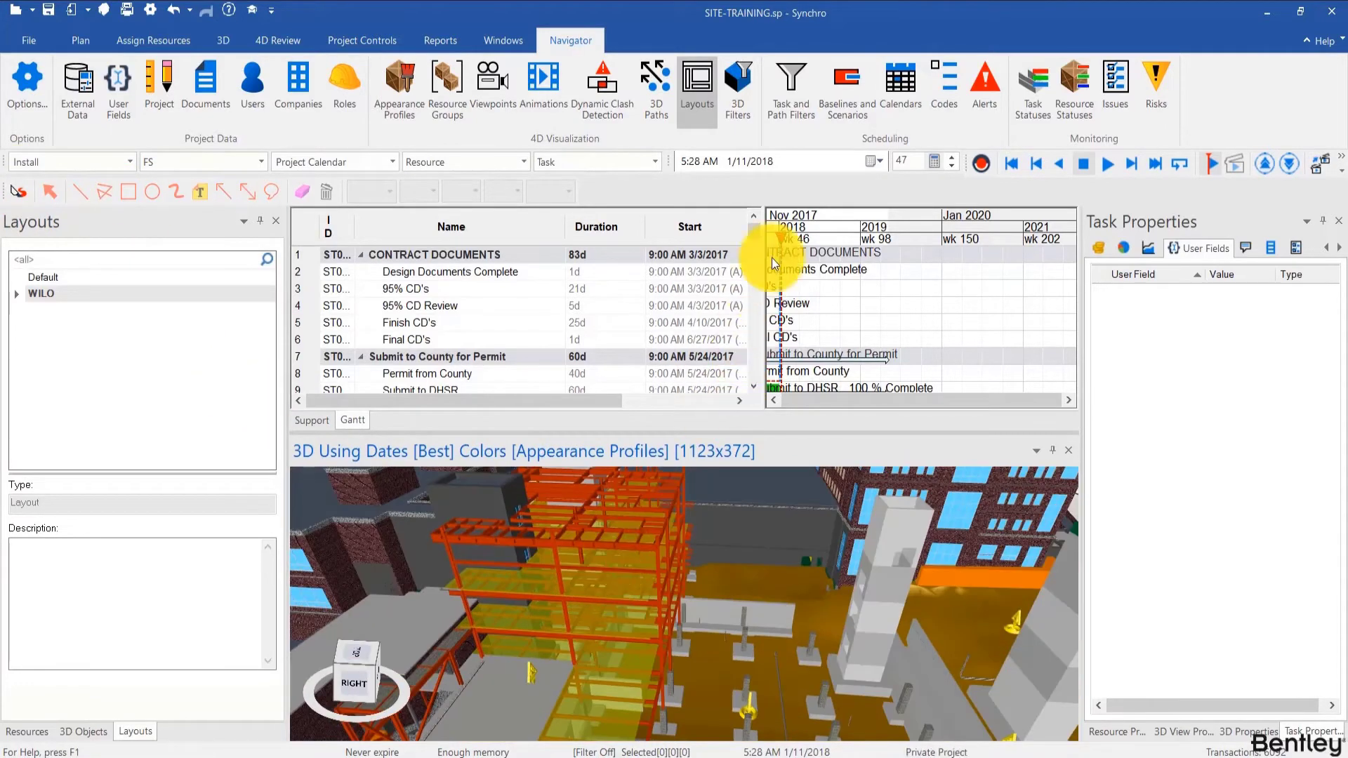
Move the focus time to 4/6/2018 and on to 12/8/2018, and view the whole building from farther away
{"action": "left_click", "coordinate": [801, 233]}
{"action": "left_click", "coordinate": [855, 242]}
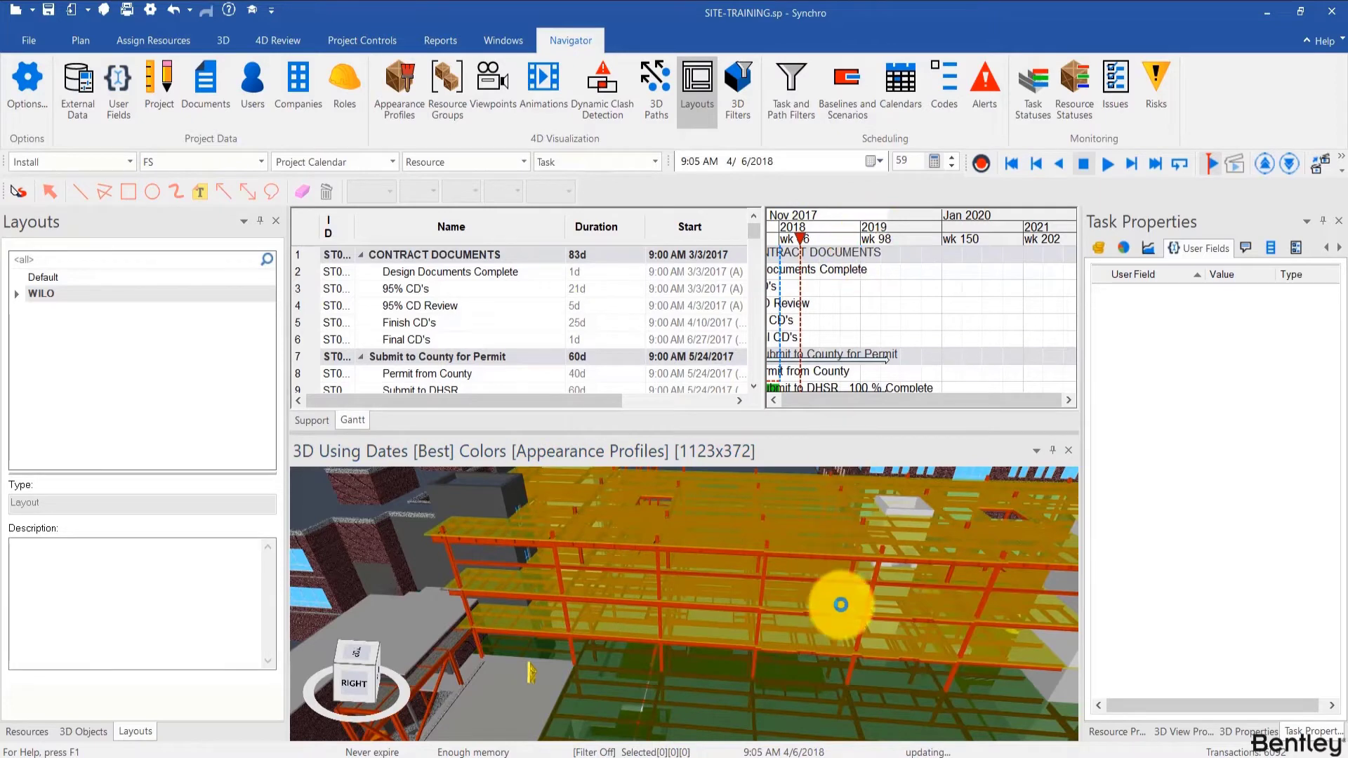
{"action": "scroll", "coordinate": [841, 609], "scroll_direction": "down", "scroll_amount": 5}
{"action": "middle_click_drag", "start_coordinate": [841, 609], "coordinate": [651, 536]}
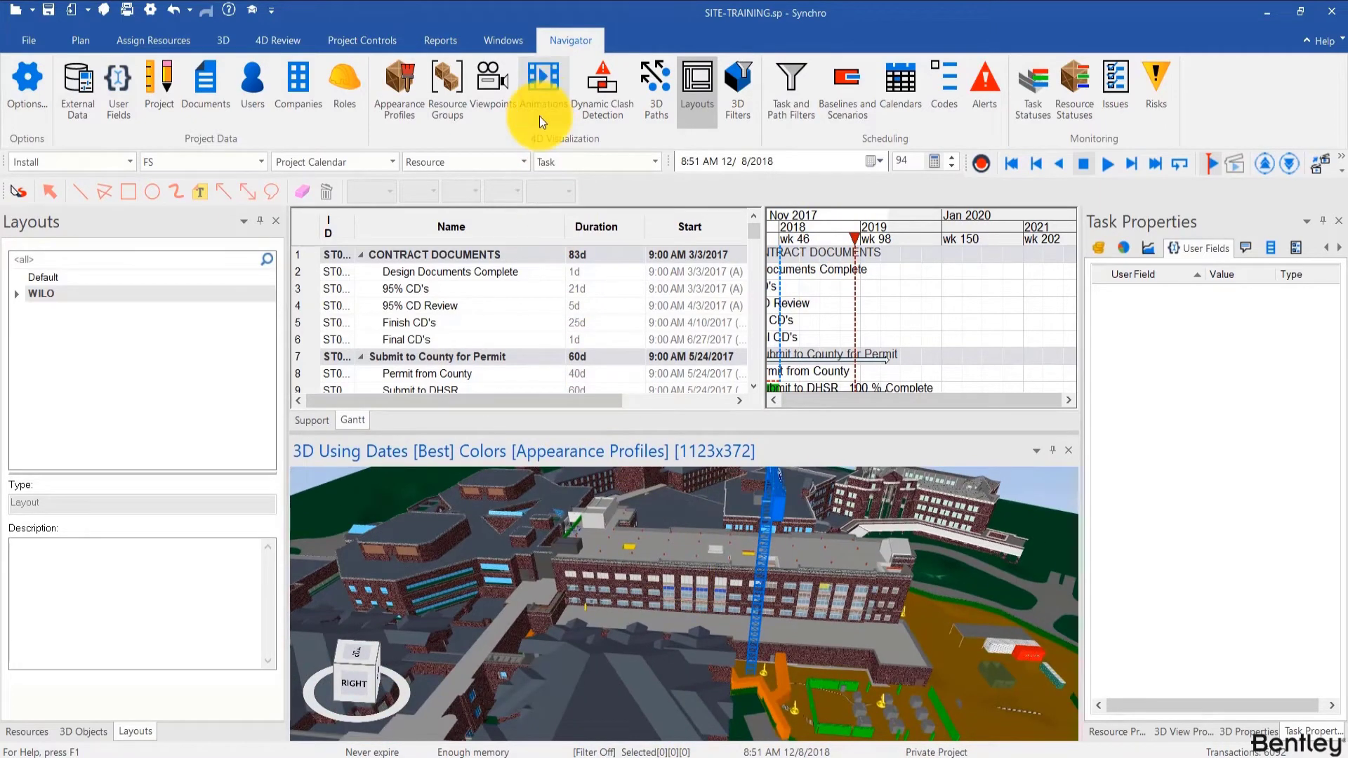
Open the viewpoints and activate the new markup viewpoint dated 1/11/2018 in the selected 3D view
{"action": "left_click", "coordinate": [487, 86]}
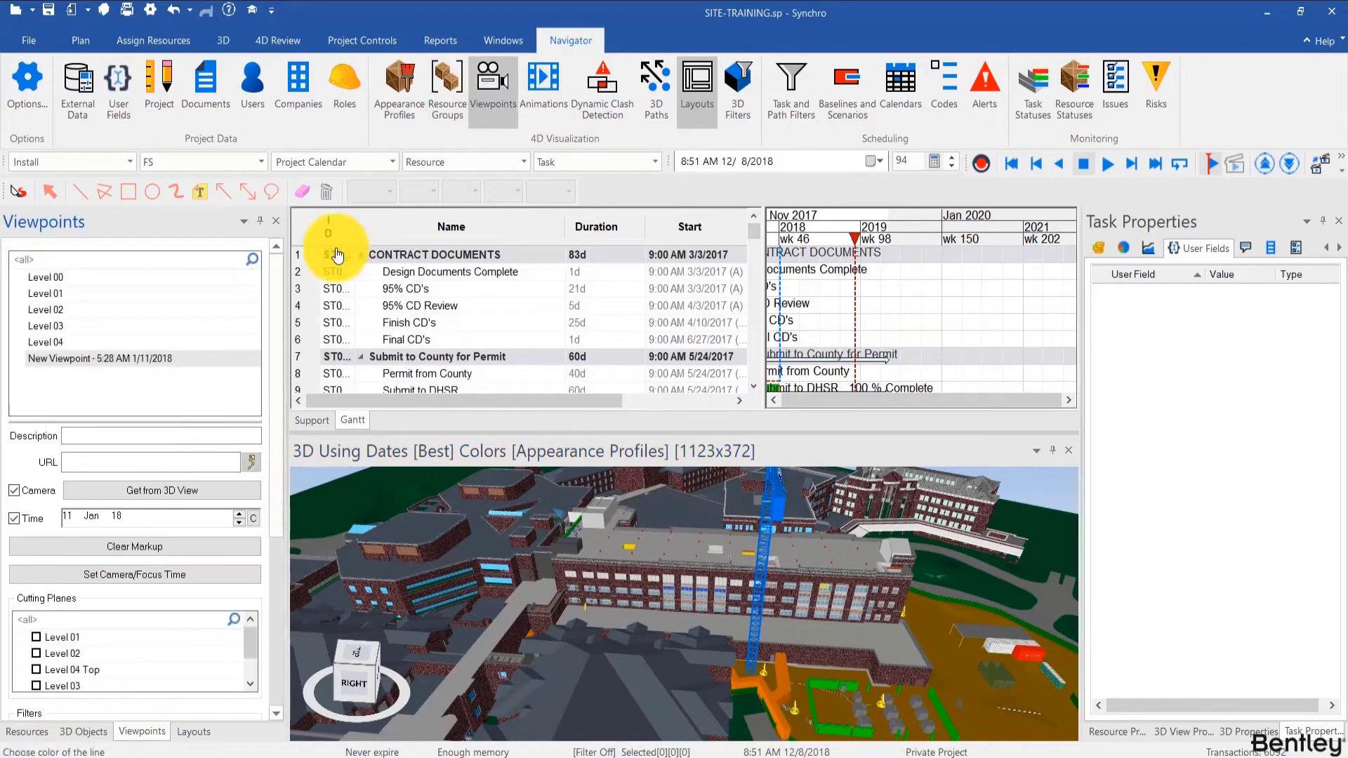
{"action": "right_click", "coordinate": [89, 358]}
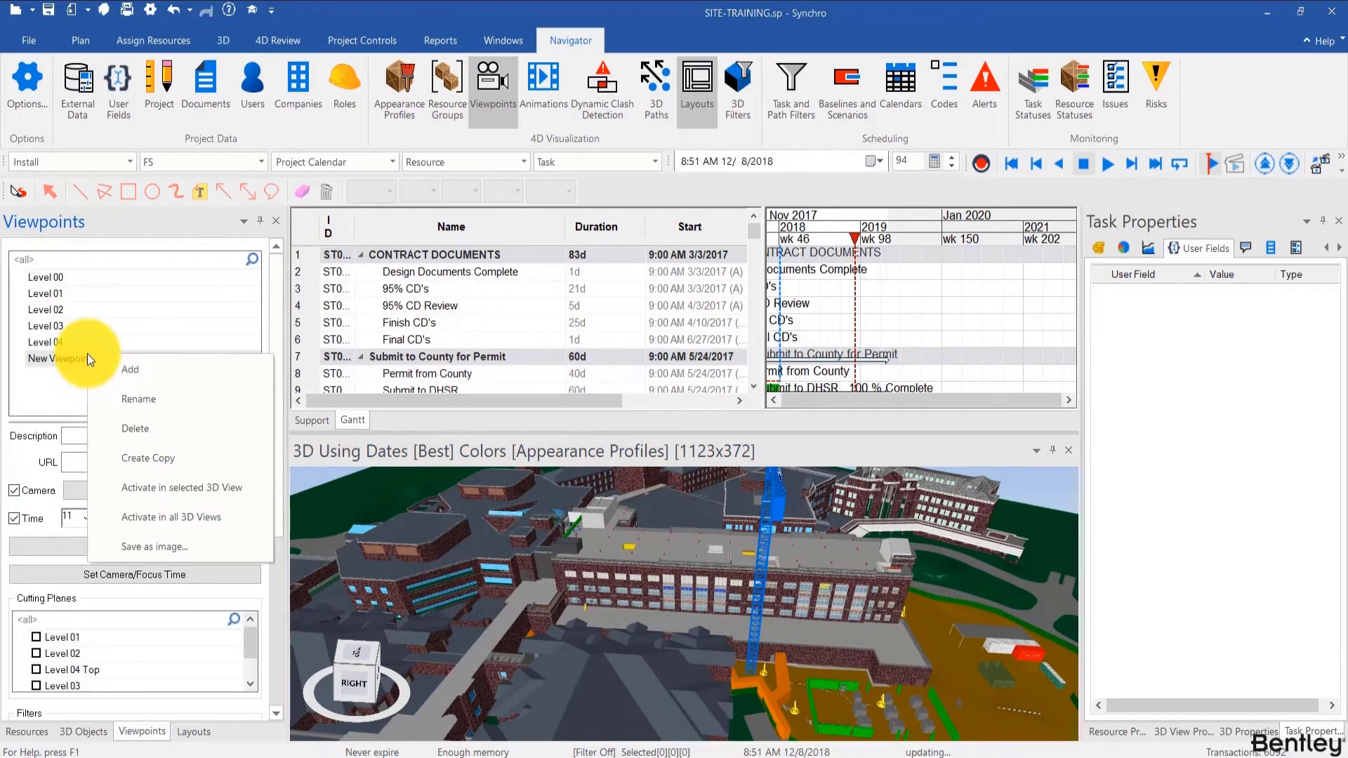
{"action": "left_click", "coordinate": [119, 489]}
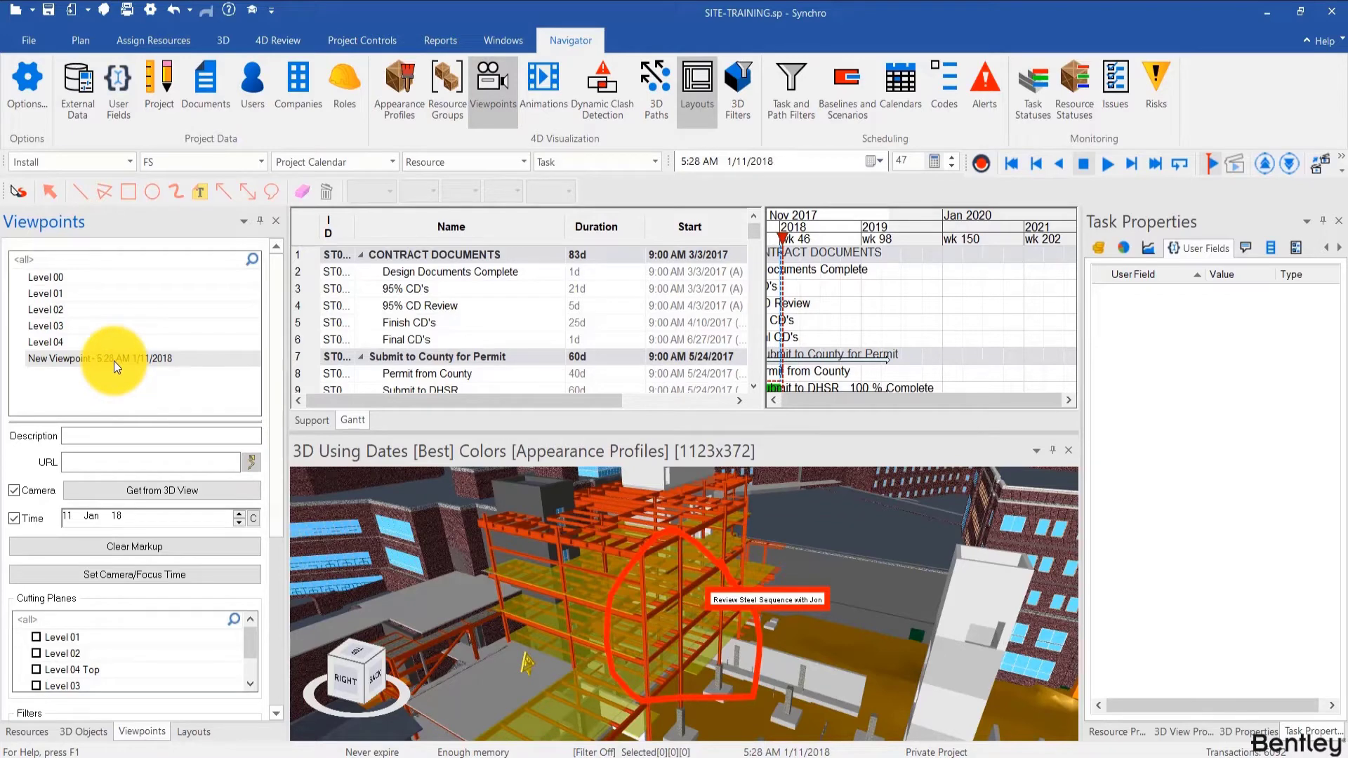
Rename the new markup viewpoint to "[Pending] Review Steel Sequence"
{"action": "right_click", "coordinate": [84, 358]}
{"action": "left_click", "coordinate": [120, 397]}
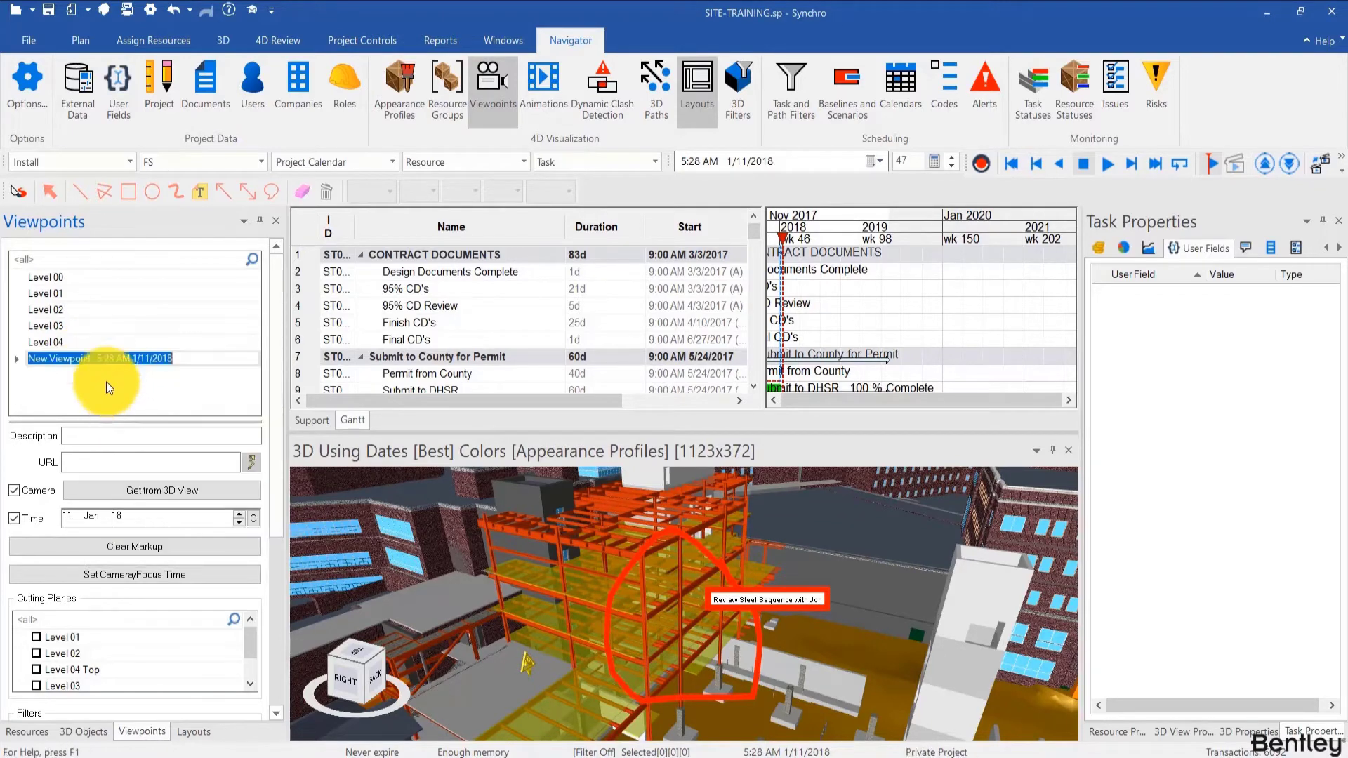
{"action": "key", "text": "BackSpace"}
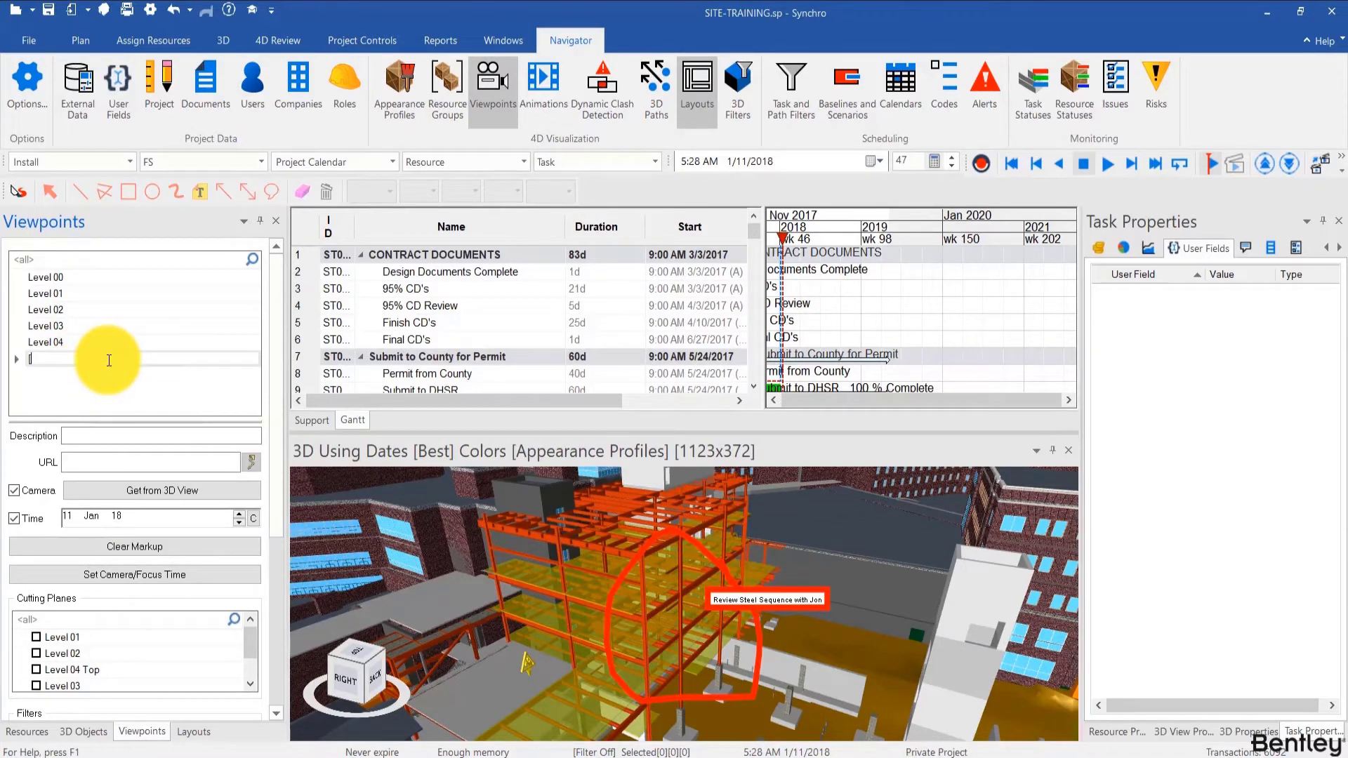
{"action": "type", "text": "[Pending] Review Steel Sequence"}
{"action": "key", "text": "Return"}
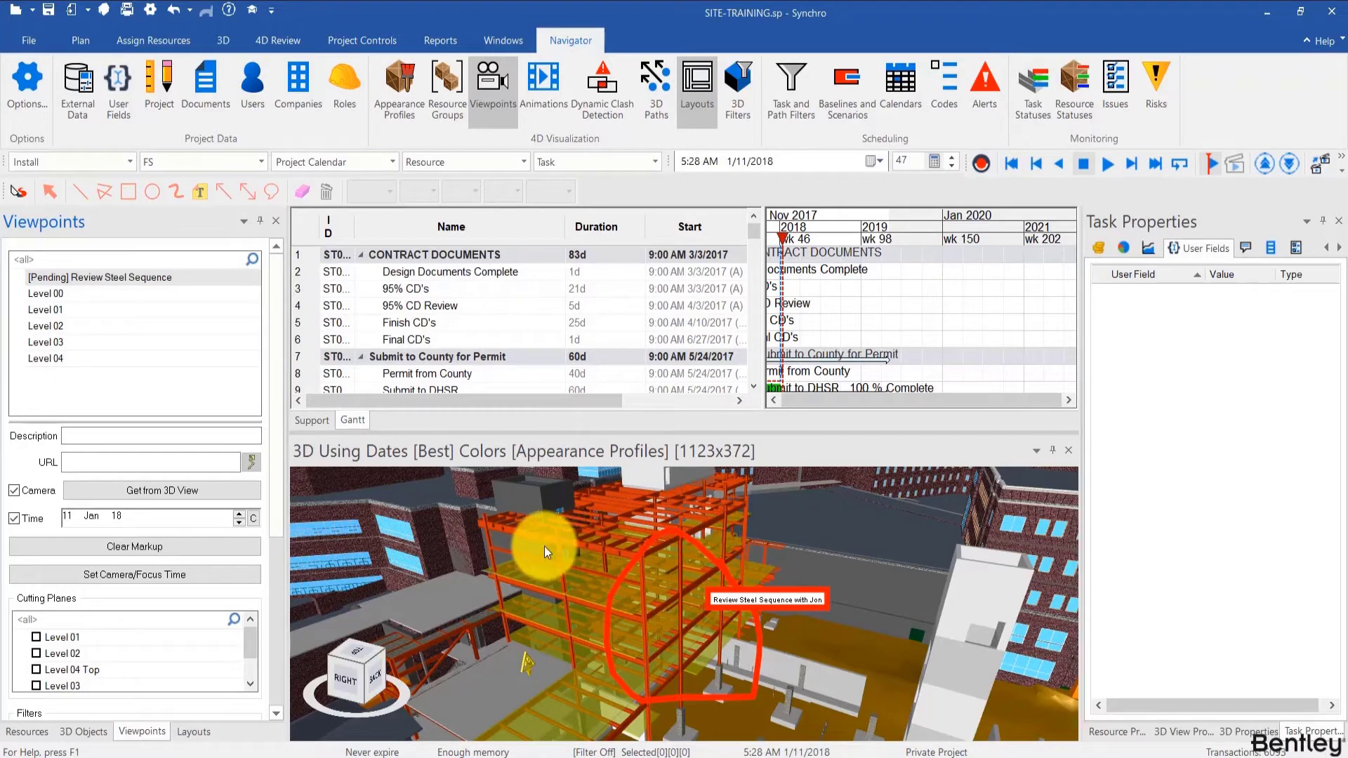
Change the status prefix in the steel review viewpoint's name to "[Solved]"
{"action": "left_click_drag", "start_coordinate": [545, 546], "coordinate": [571, 591]}
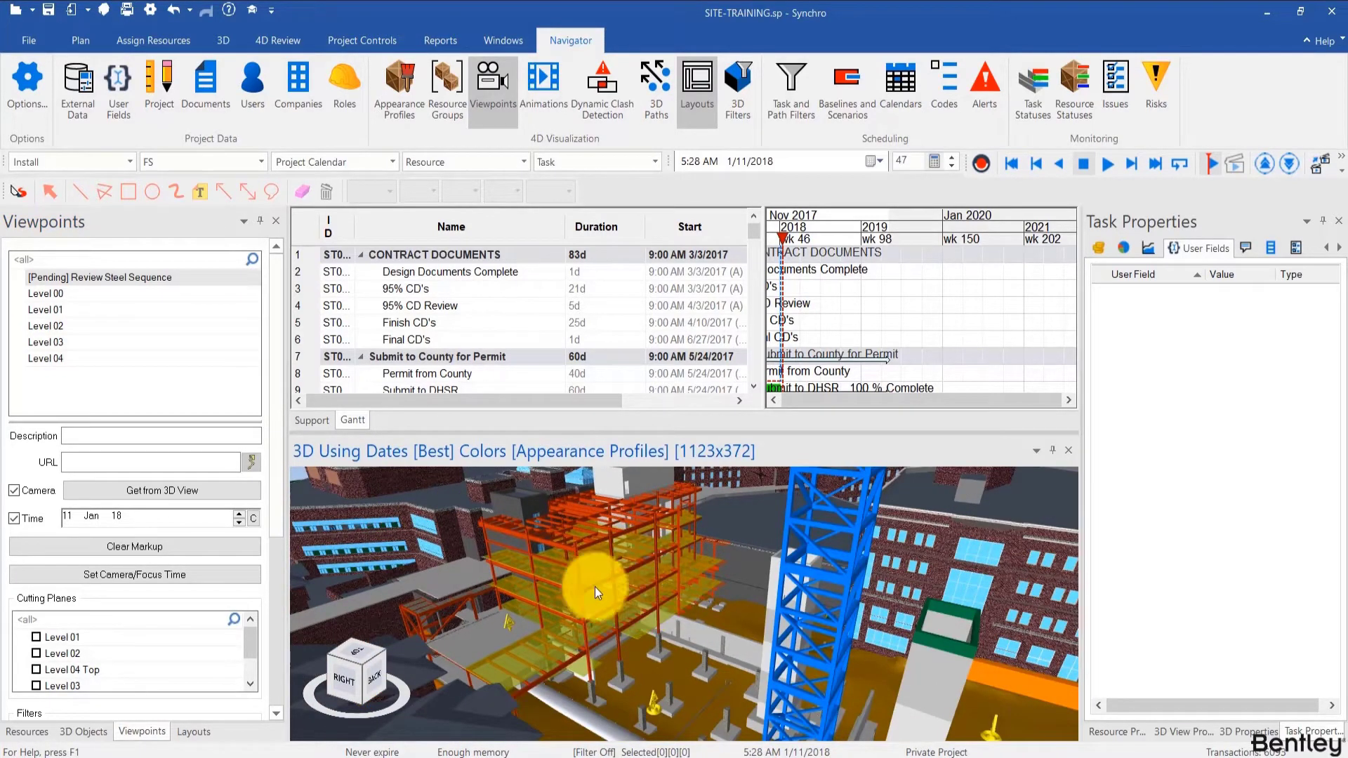
{"action": "right_click", "coordinate": [45, 278]}
{"action": "left_click", "coordinate": [83, 297]}
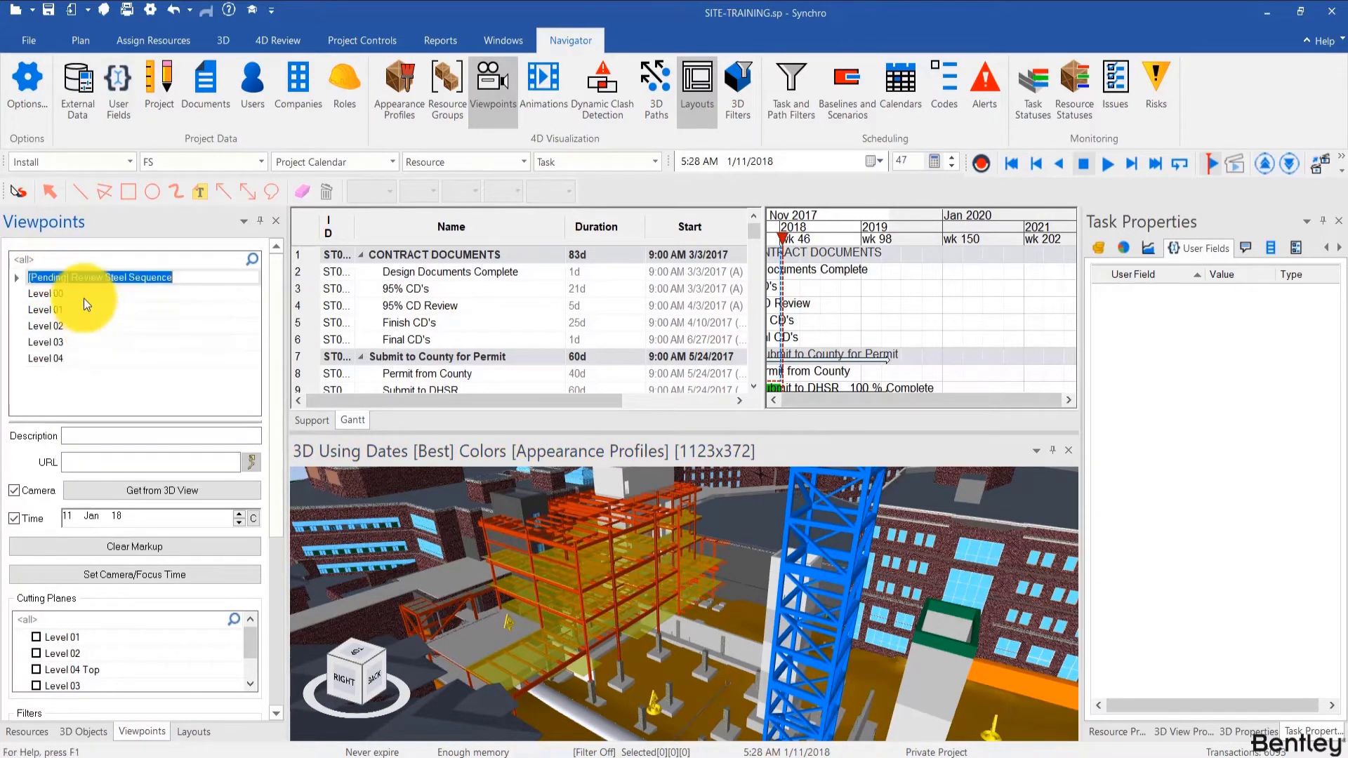
{"action": "left_click_drag", "start_coordinate": [68, 278], "coordinate": [33, 283]}
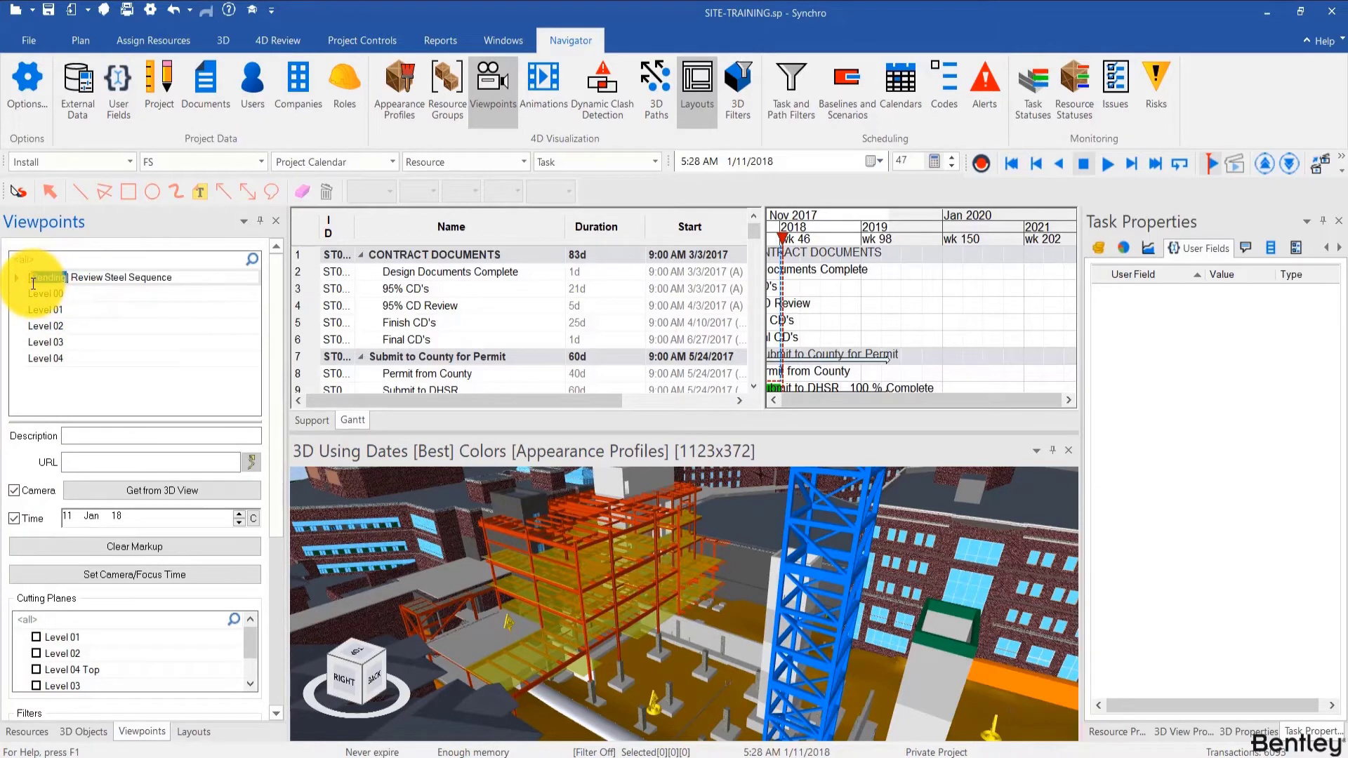
{"action": "key", "text": "Delete"}
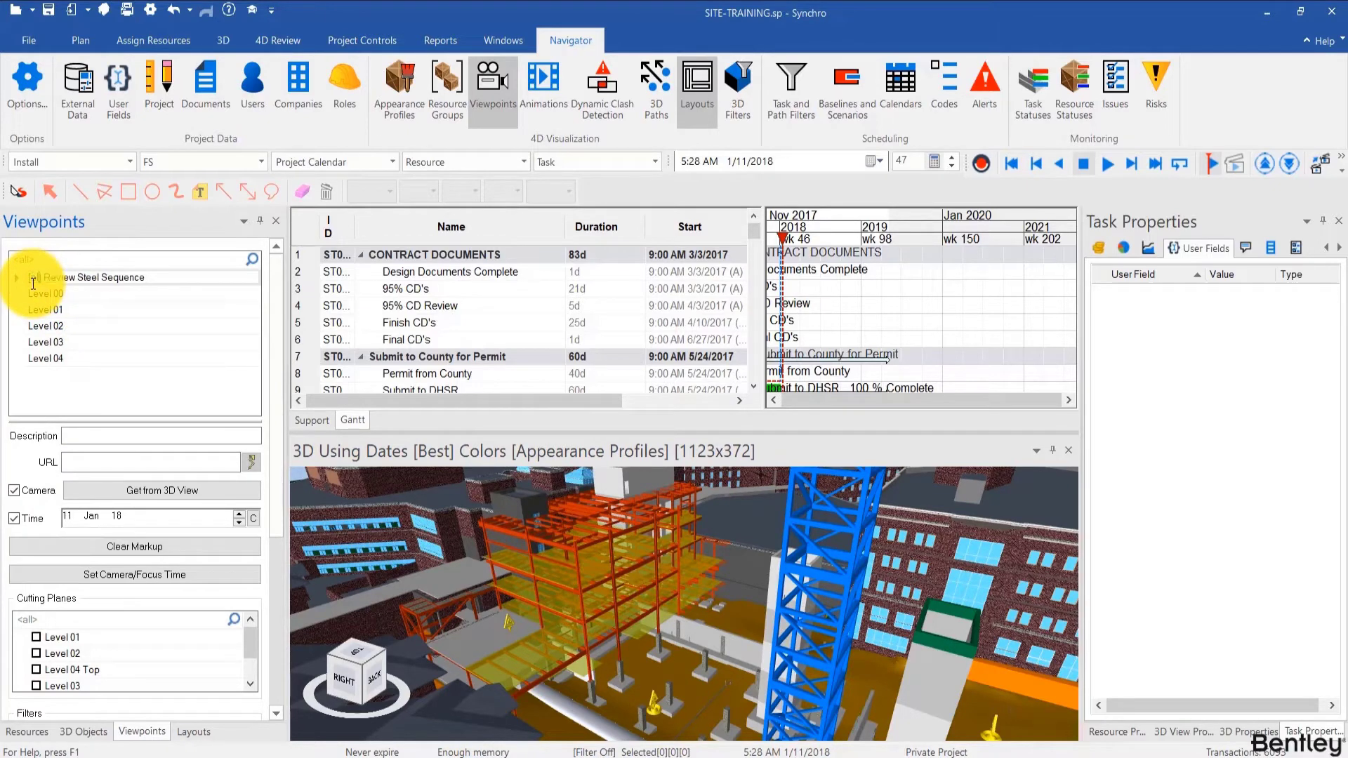
{"action": "type", "text": "[Solved]"}
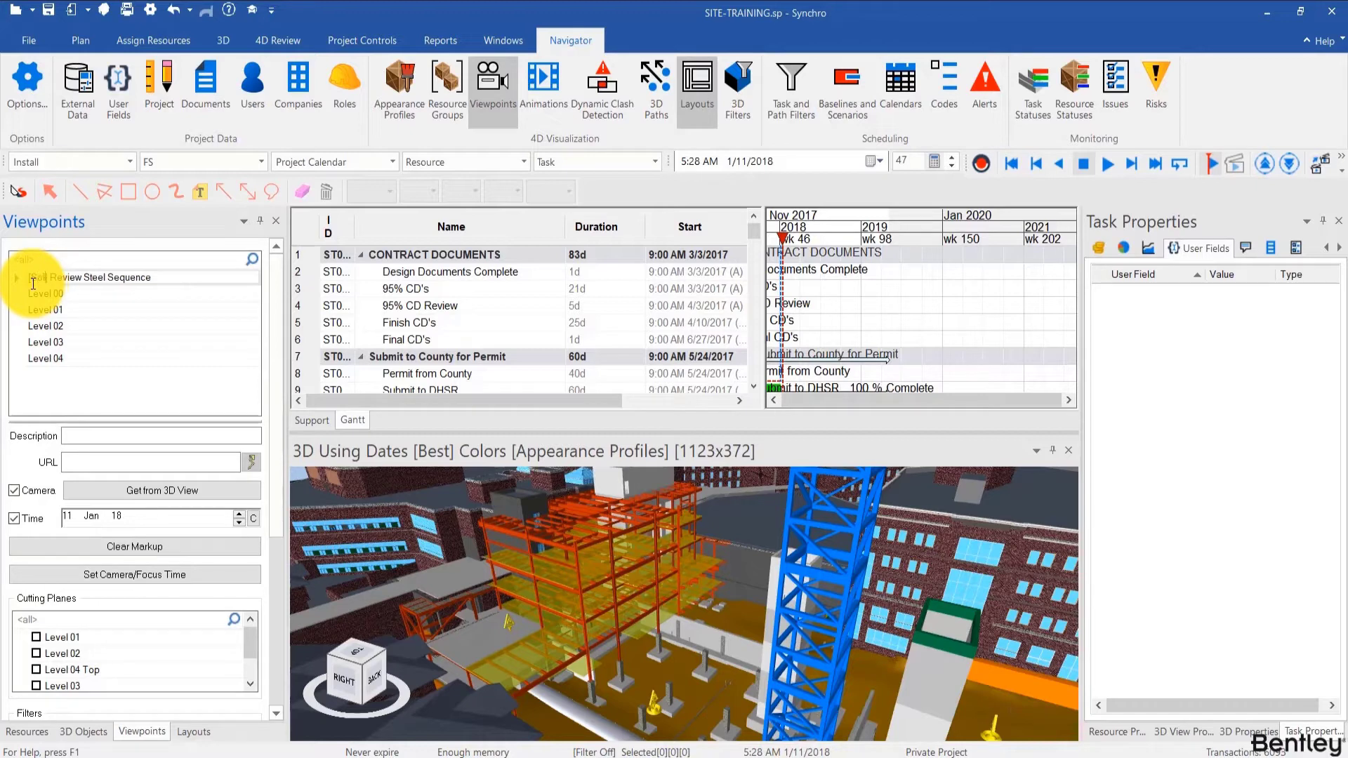
{"action": "left_click", "coordinate": [117, 373]}
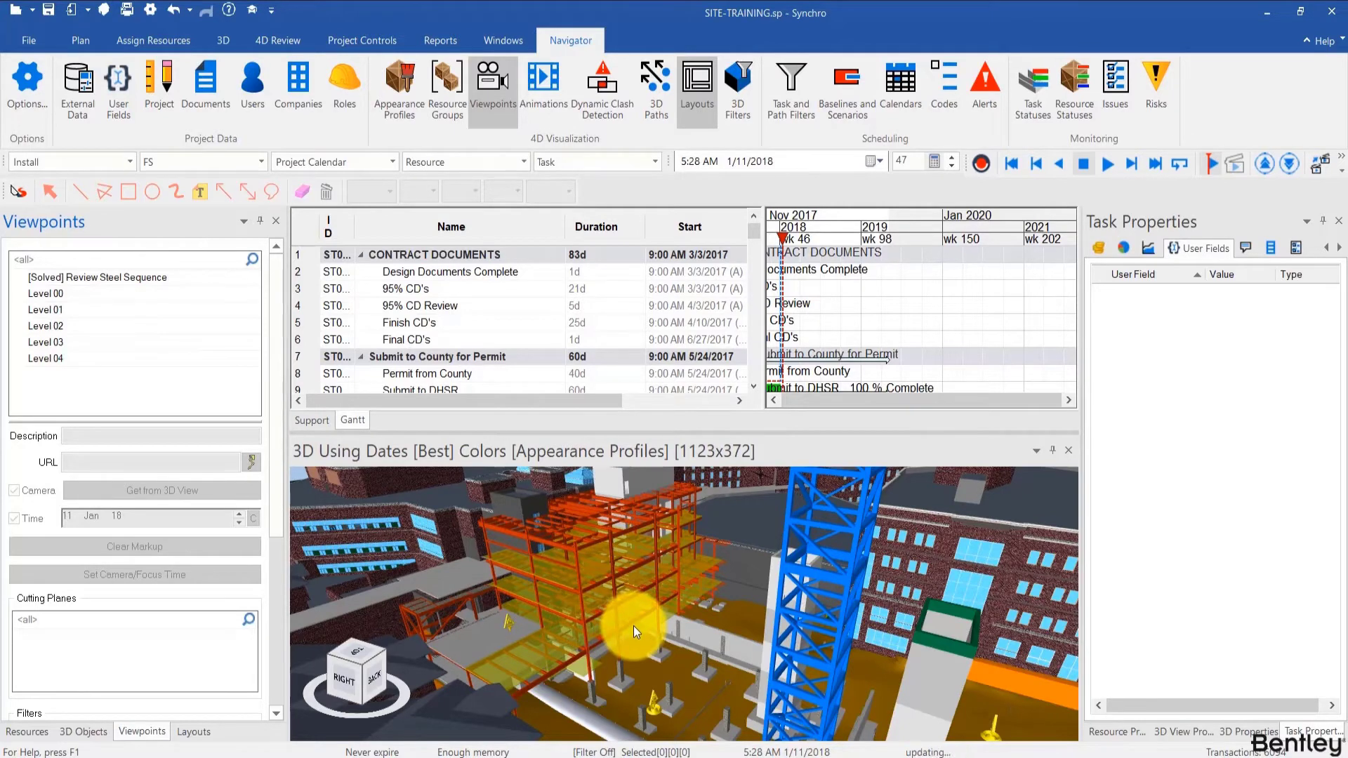
Show the whole site in 3D, check the actions available for the solved viewpoint, and close the viewpoints list
{"action": "scroll", "coordinate": [633, 626], "scroll_direction": "down", "scroll_amount": 5}
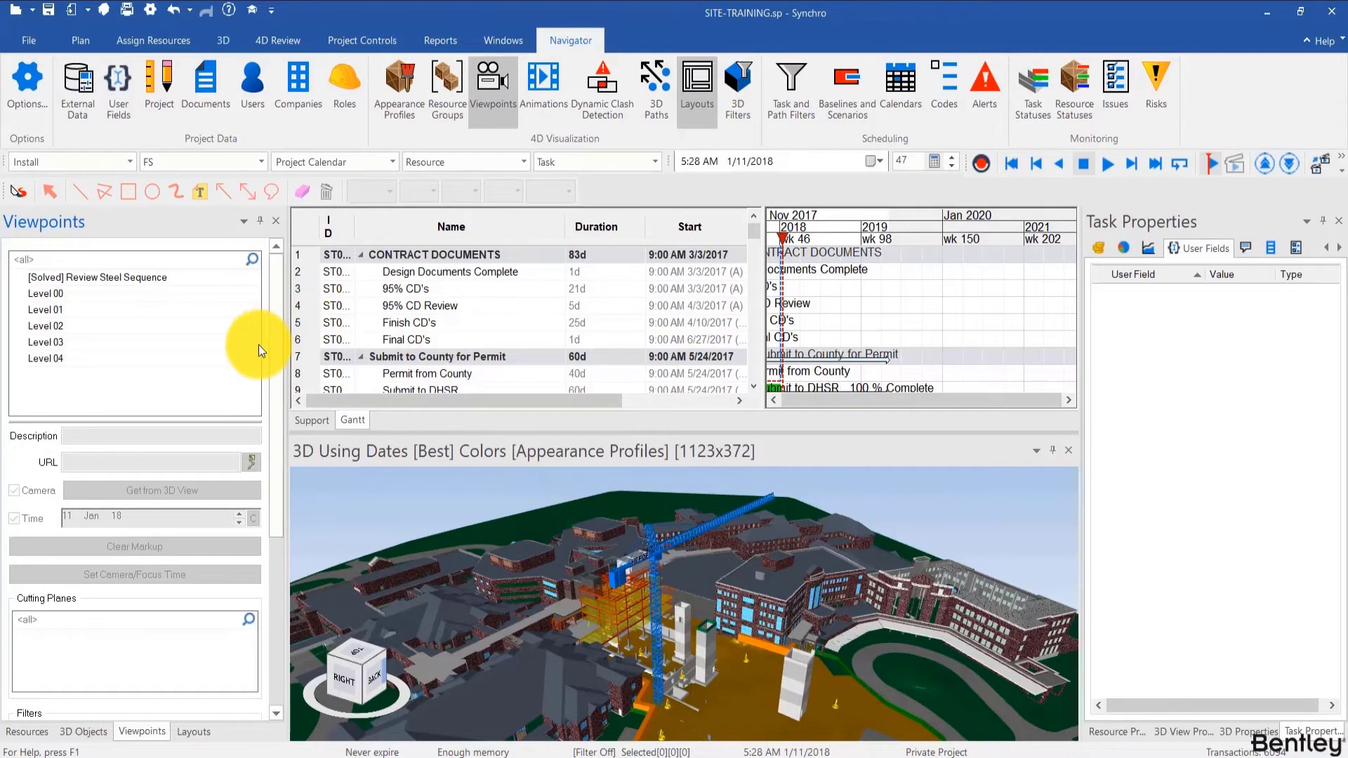
{"action": "right_click", "coordinate": [225, 276]}
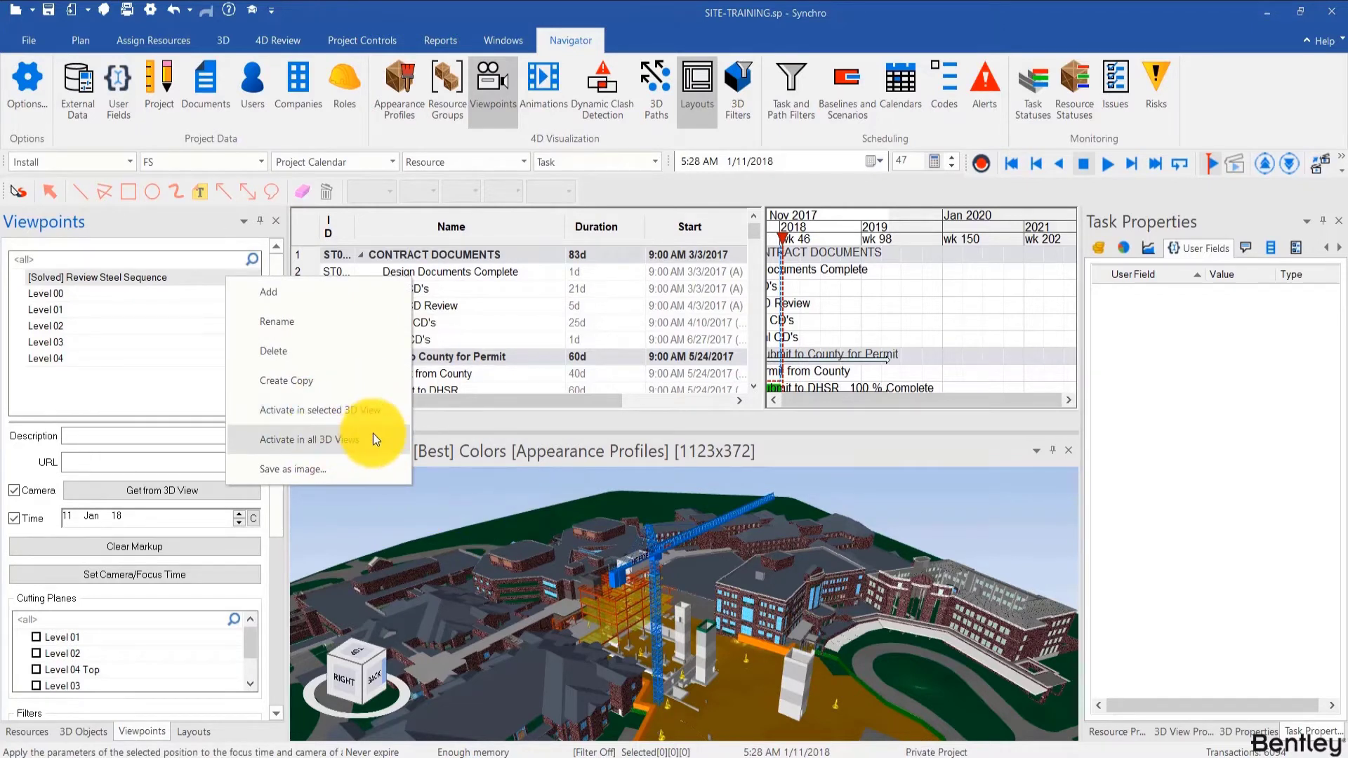
{"action": "left_click", "coordinate": [128, 406]}
{"action": "left_click", "coordinate": [484, 99]}
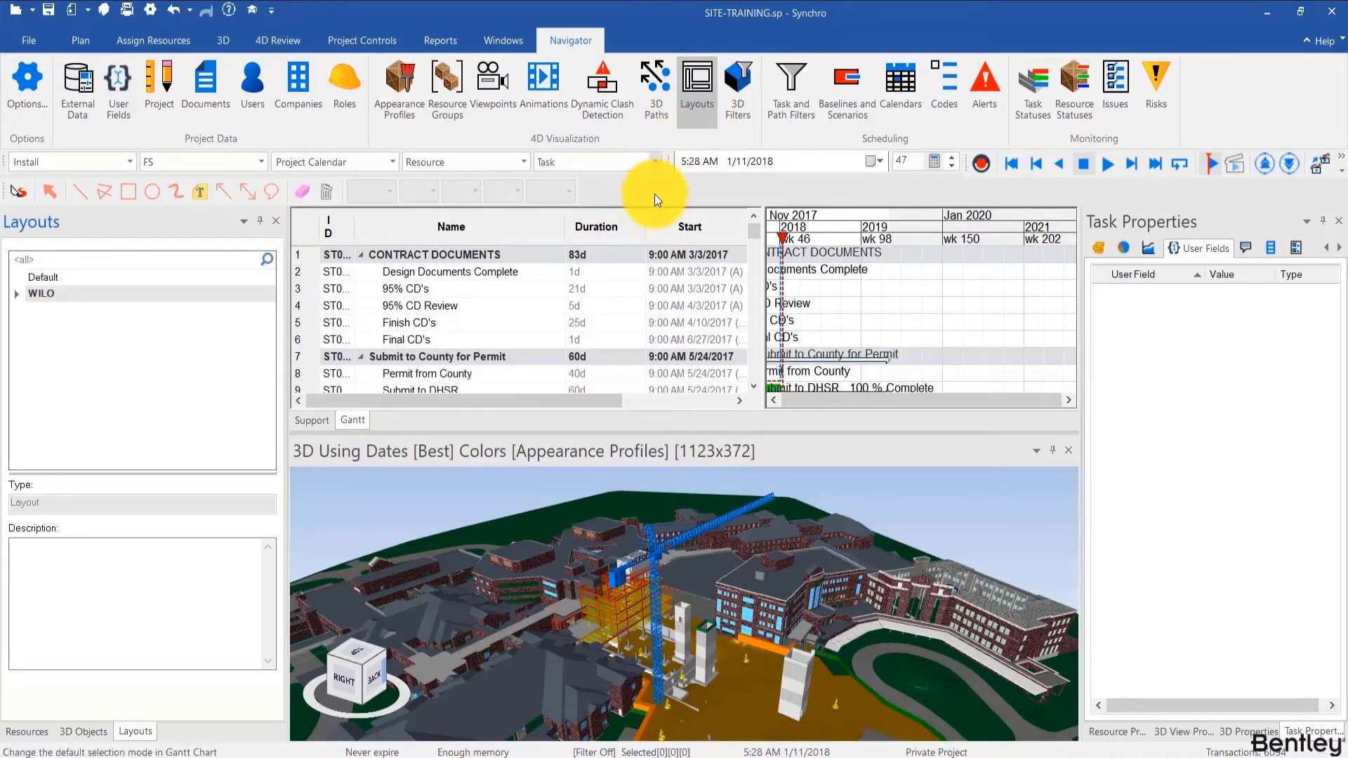
Place the 3D resources column right after the ID column in the task table and check the assignments on the electrical underground tasks
{"action": "left_click_drag", "start_coordinate": [462, 408], "coordinate": [571, 399]}
{"action": "left_click_drag", "start_coordinate": [715, 232], "coordinate": [302, 233]}
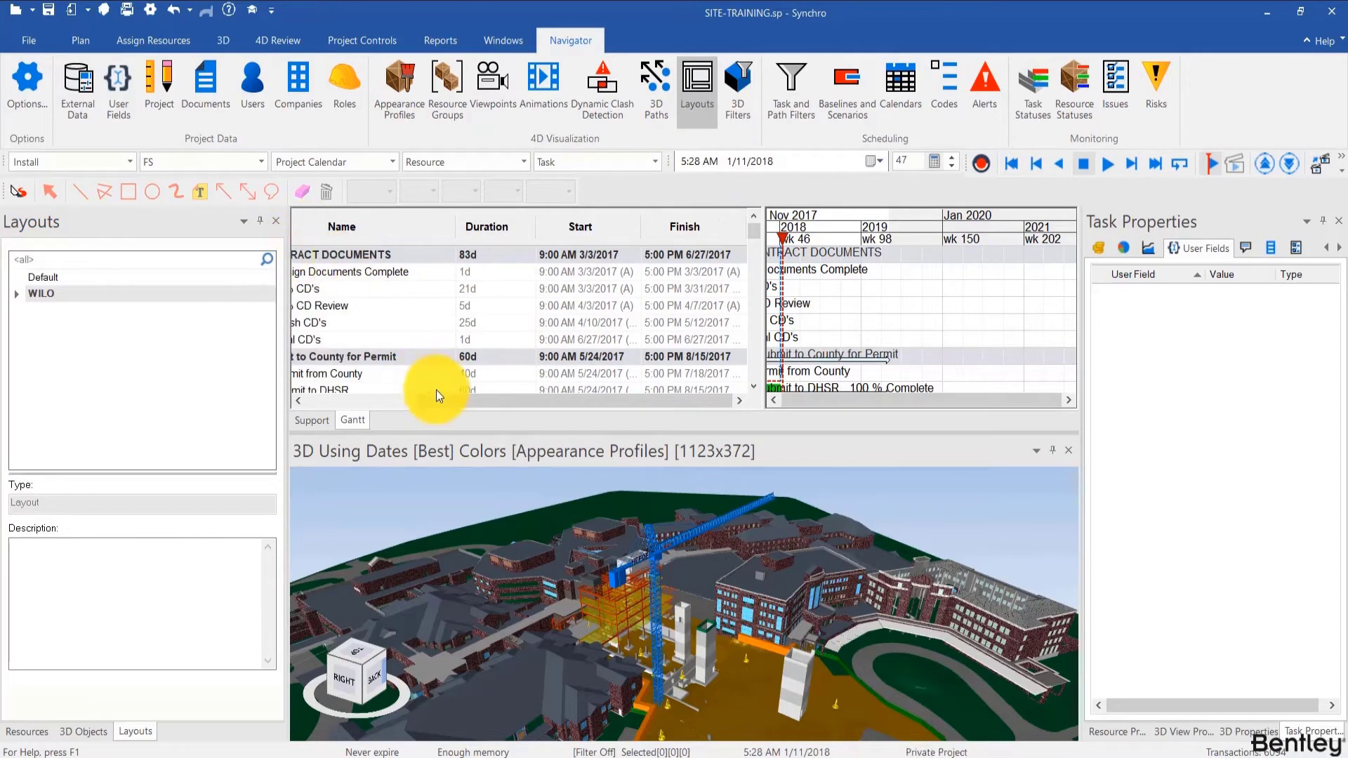
{"action": "left_click_drag", "start_coordinate": [437, 398], "coordinate": [326, 397]}
{"action": "scroll", "coordinate": [401, 264], "scroll_direction": "down", "scroll_amount": 2}
{"action": "scroll", "coordinate": [407, 327], "scroll_direction": "down", "scroll_amount": 15}
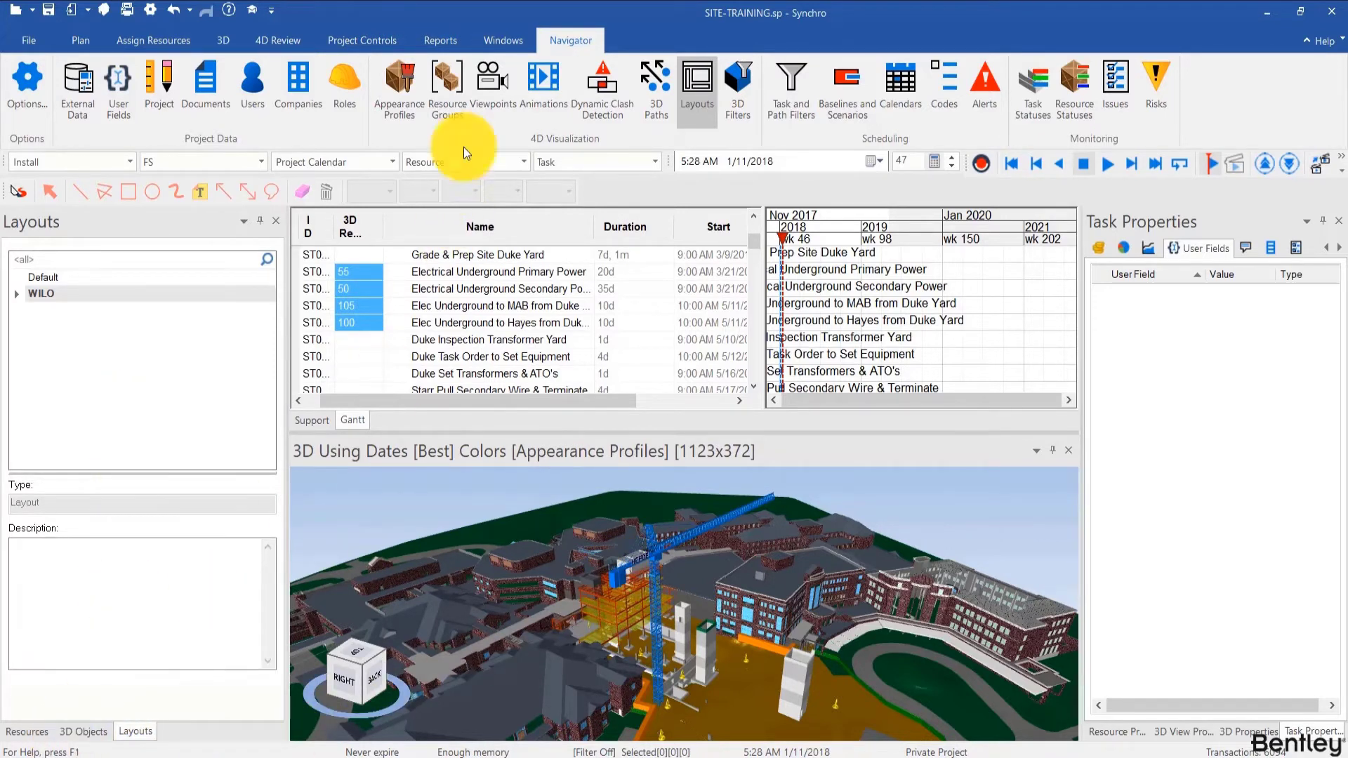
Bring up the task filters and 3D filters, and activate the New Steel filter in the selected 3D view
{"action": "left_click", "coordinate": [795, 100]}
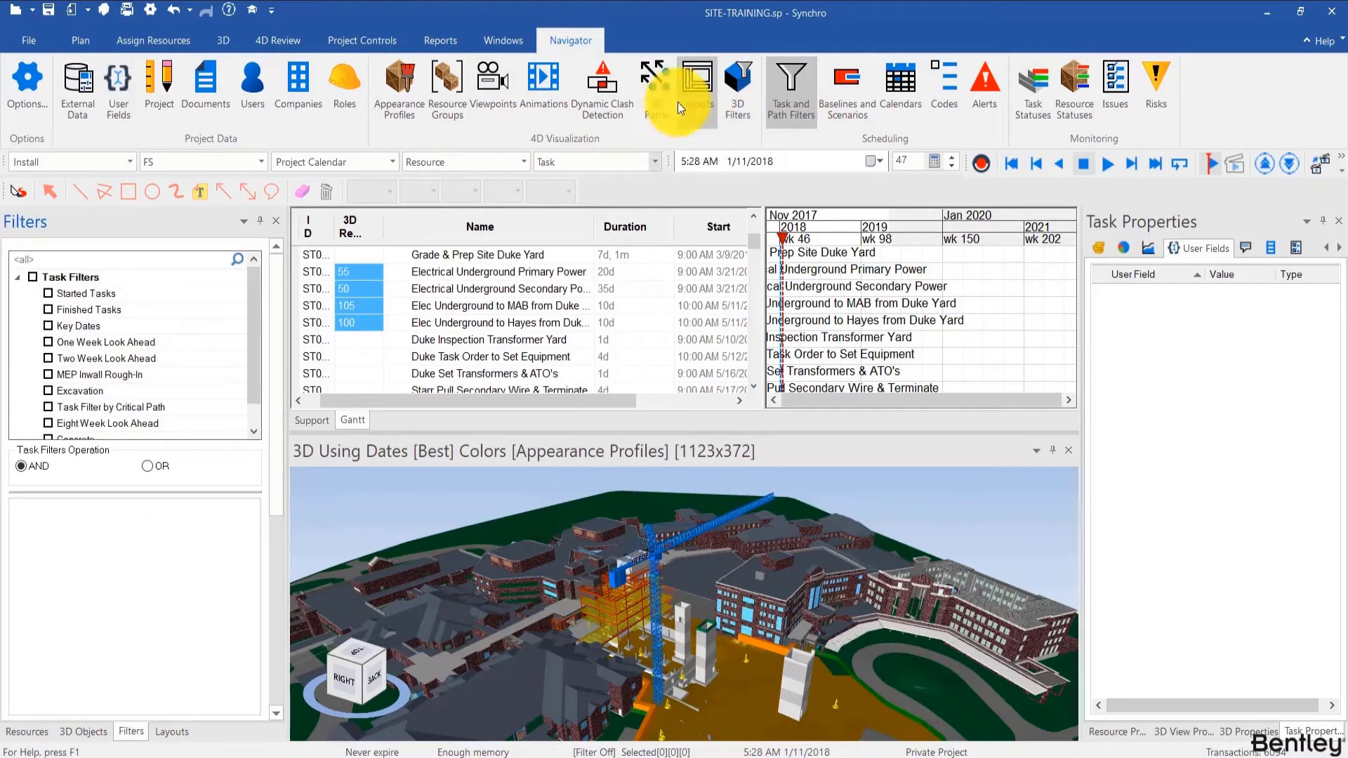
{"action": "left_click", "coordinate": [734, 88]}
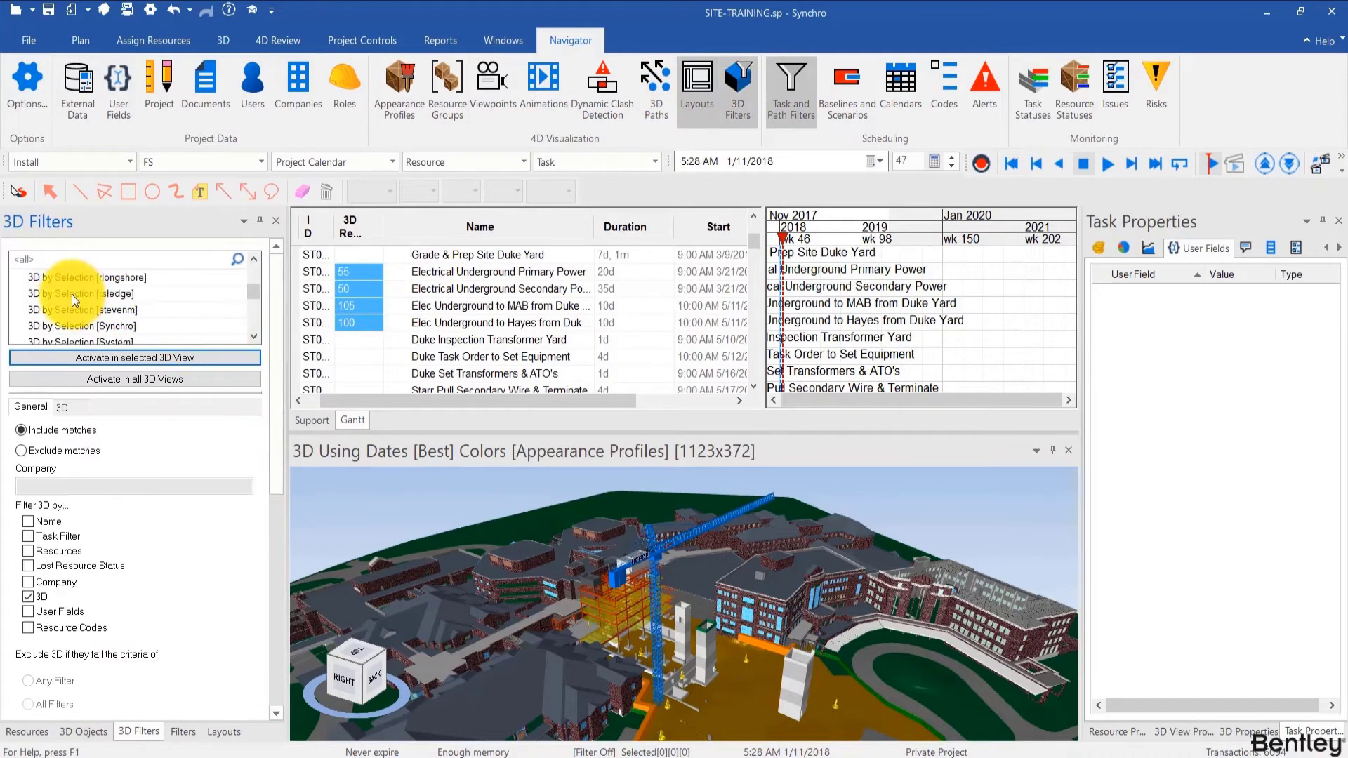
{"action": "scroll", "coordinate": [71, 295], "scroll_direction": "down", "scroll_amount": 3}
{"action": "scroll", "coordinate": [74, 310], "scroll_direction": "down", "scroll_amount": 1}
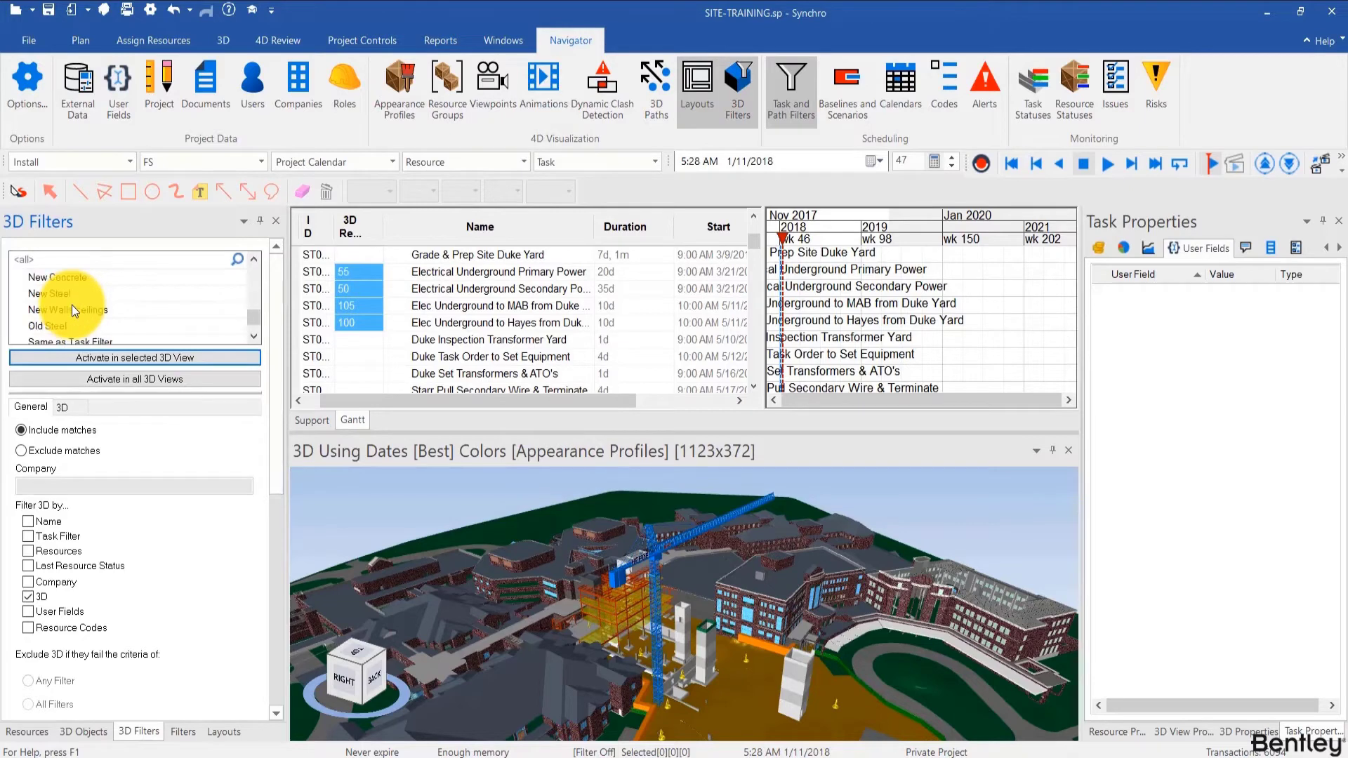
{"action": "left_click", "coordinate": [72, 299]}
{"action": "left_click", "coordinate": [98, 358]}
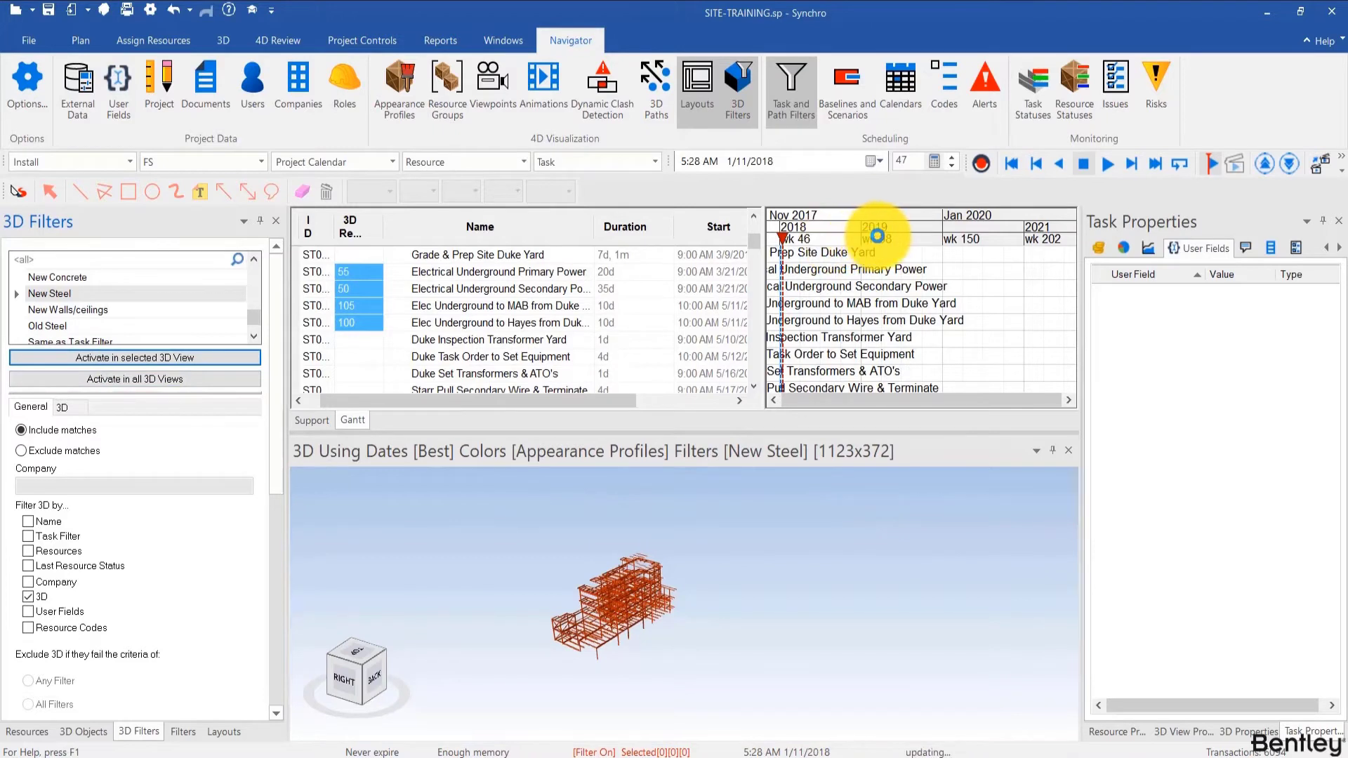
Move the focus time to 3/15/2019 and select all 3D objects belonging to the New Steel 3D filter
{"action": "left_click", "coordinate": [873, 236]}
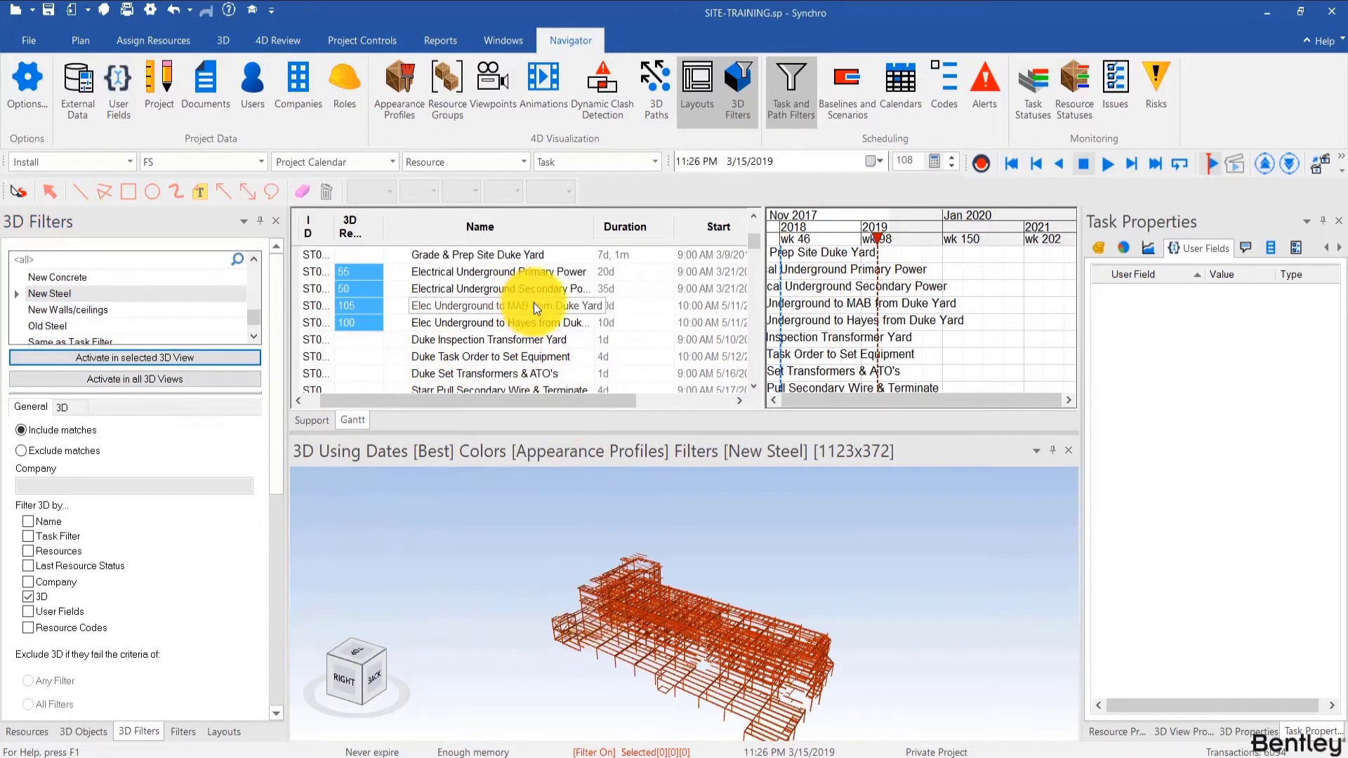
{"action": "right_click", "coordinate": [125, 296]}
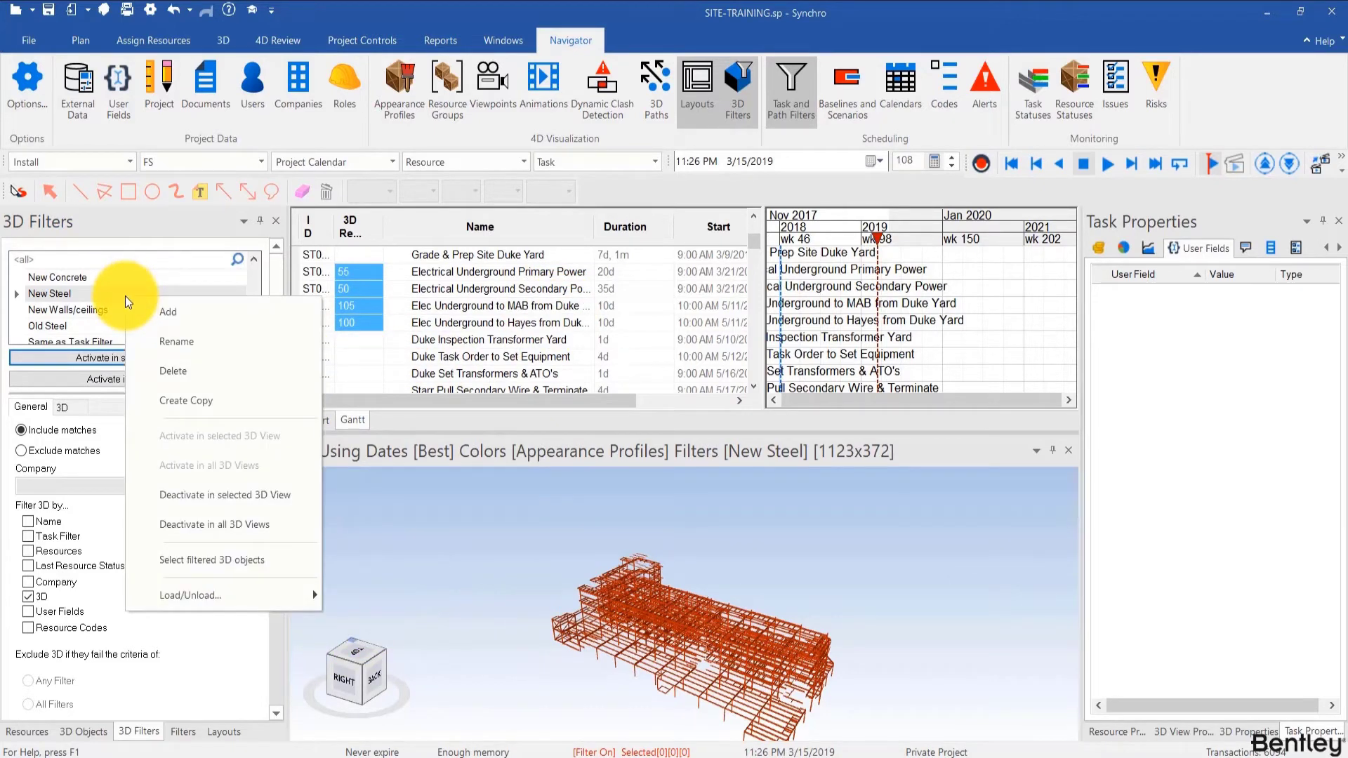
{"action": "left_click", "coordinate": [187, 560]}
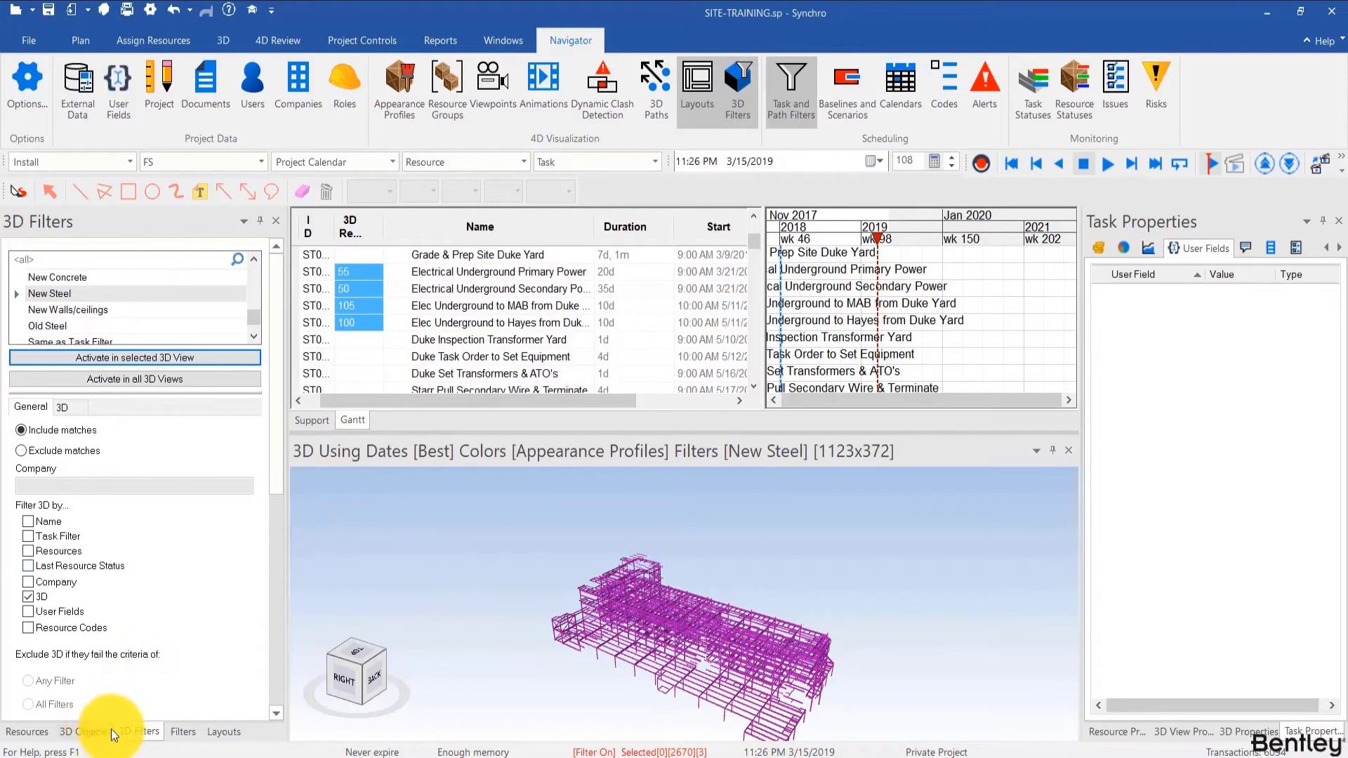
Add a new task filter and name it "New Steel"
{"action": "left_click", "coordinate": [183, 732]}
{"action": "scroll", "coordinate": [46, 398], "scroll_direction": "down", "scroll_amount": 2}
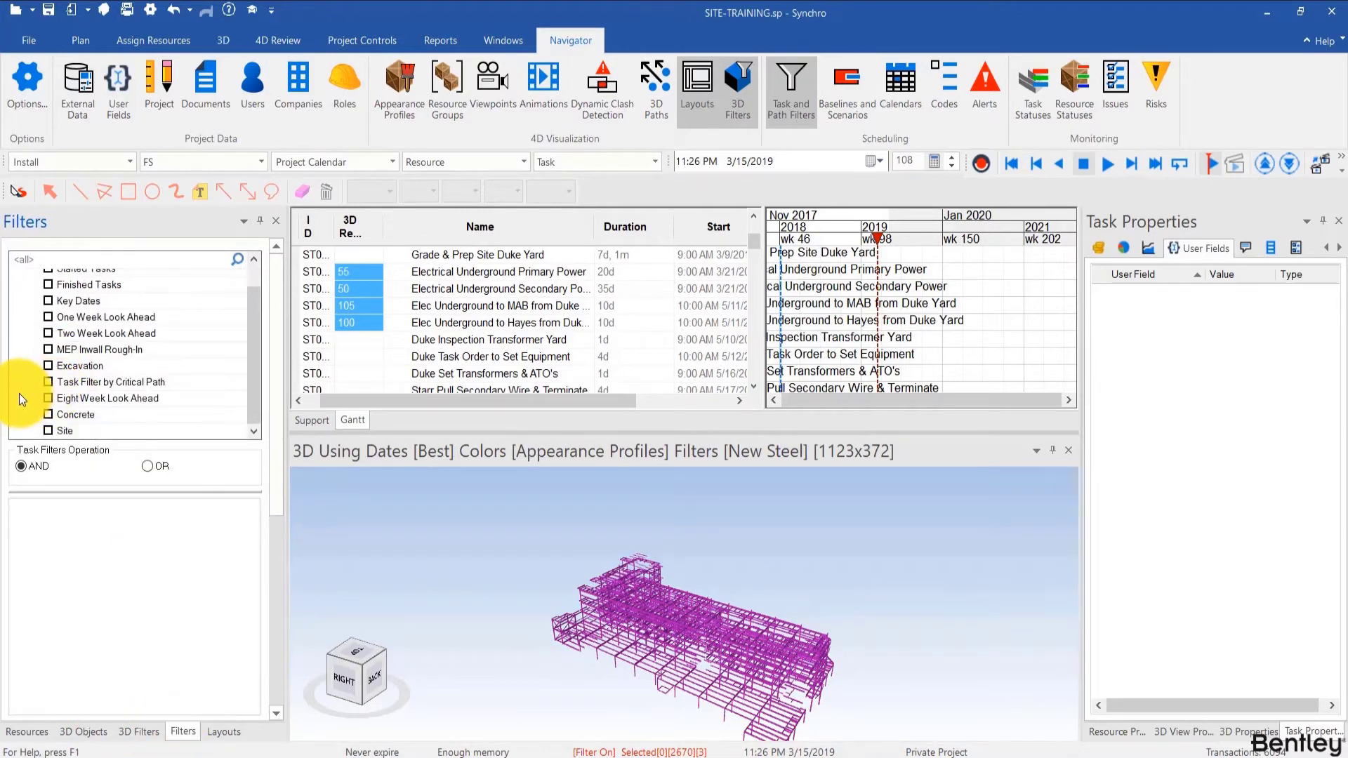
{"action": "right_click", "coordinate": [20, 393]}
{"action": "left_click", "coordinate": [87, 422]}
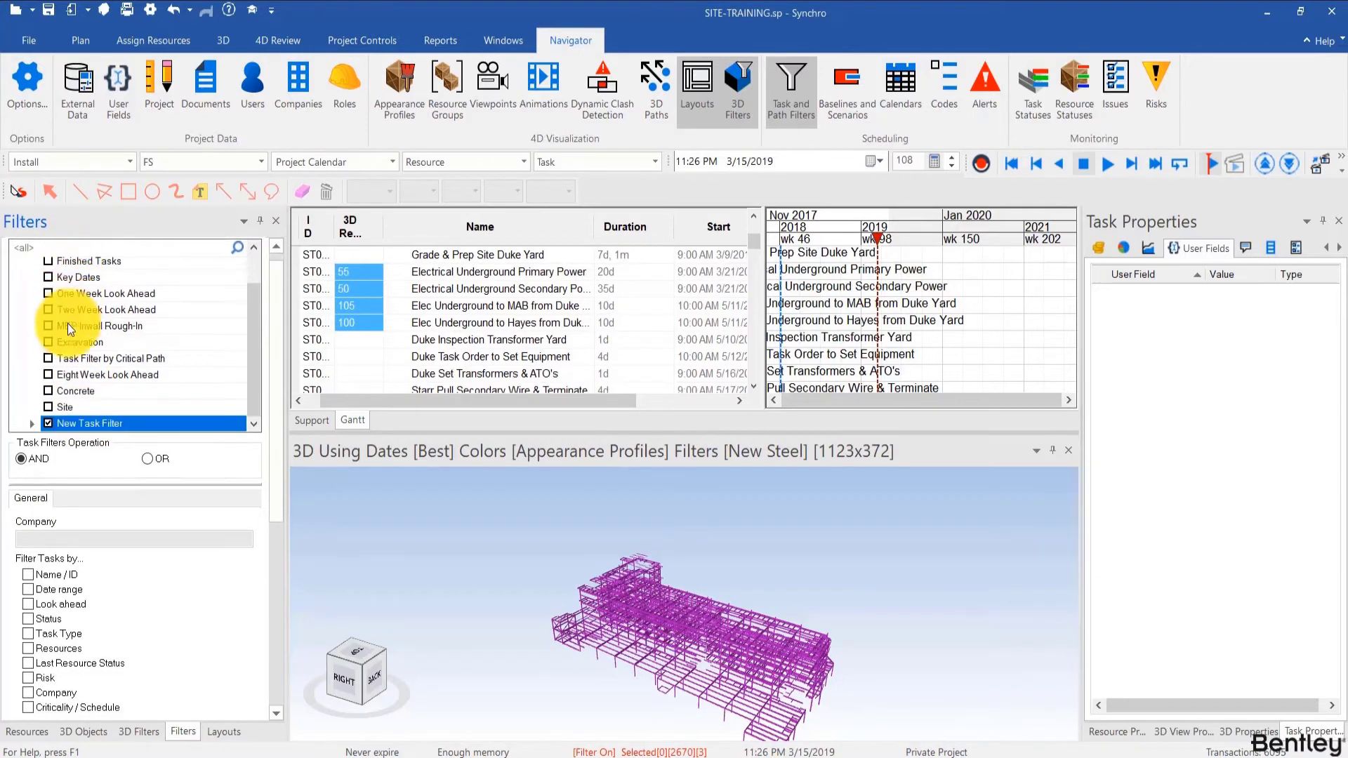
{"action": "left_click", "coordinate": [80, 425]}
{"action": "type", "text": "New Steel"}
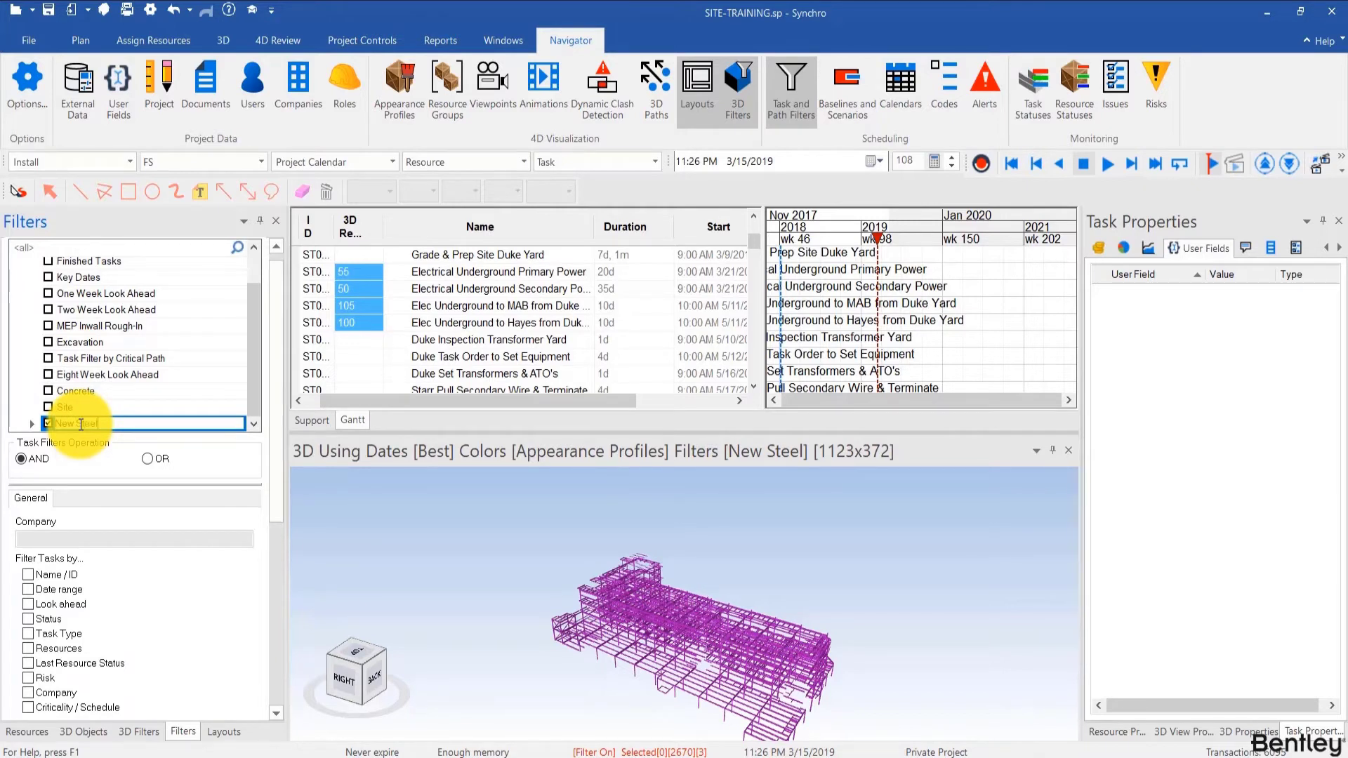
{"action": "key", "text": "Return"}
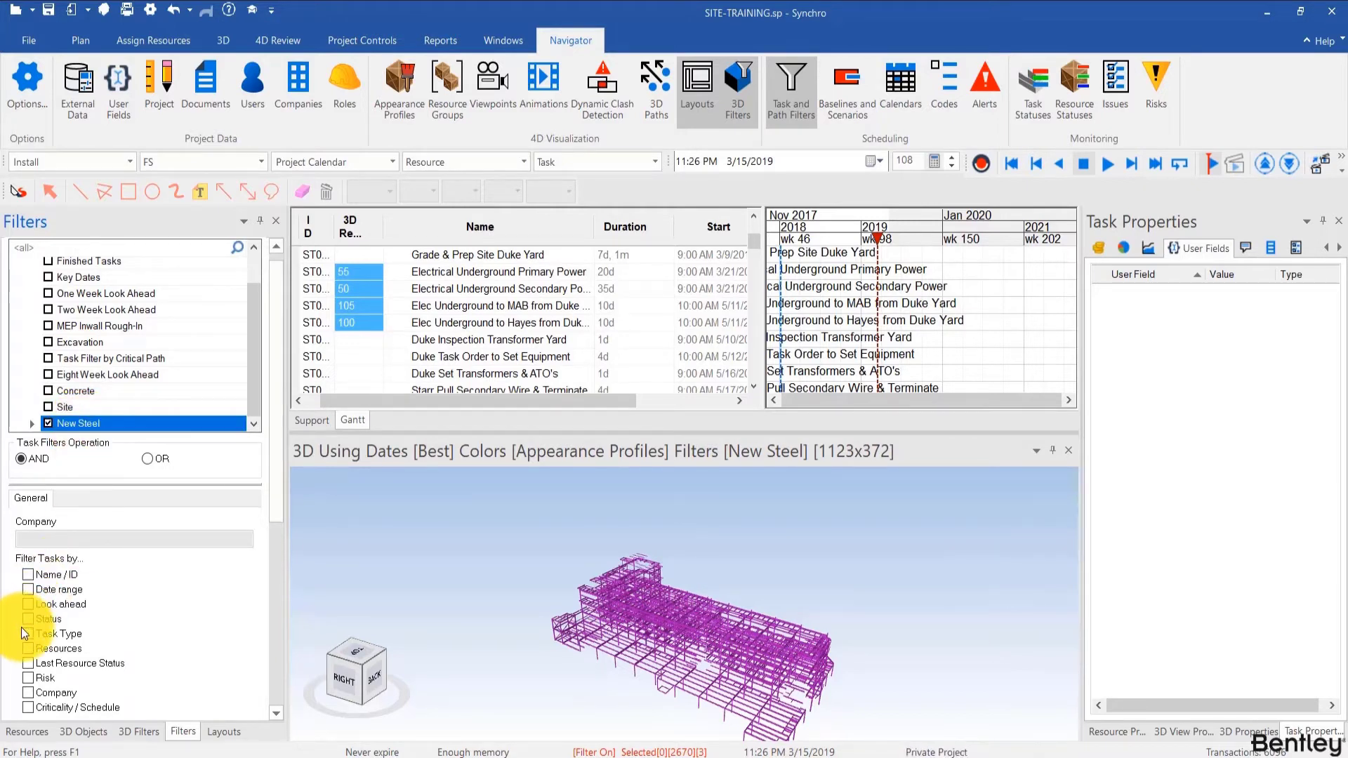
Make the New Steel task filter match by resources, marking the selected steel objects as the included resources
{"action": "scroll", "coordinate": [28, 600], "scroll_direction": "down", "scroll_amount": 3}
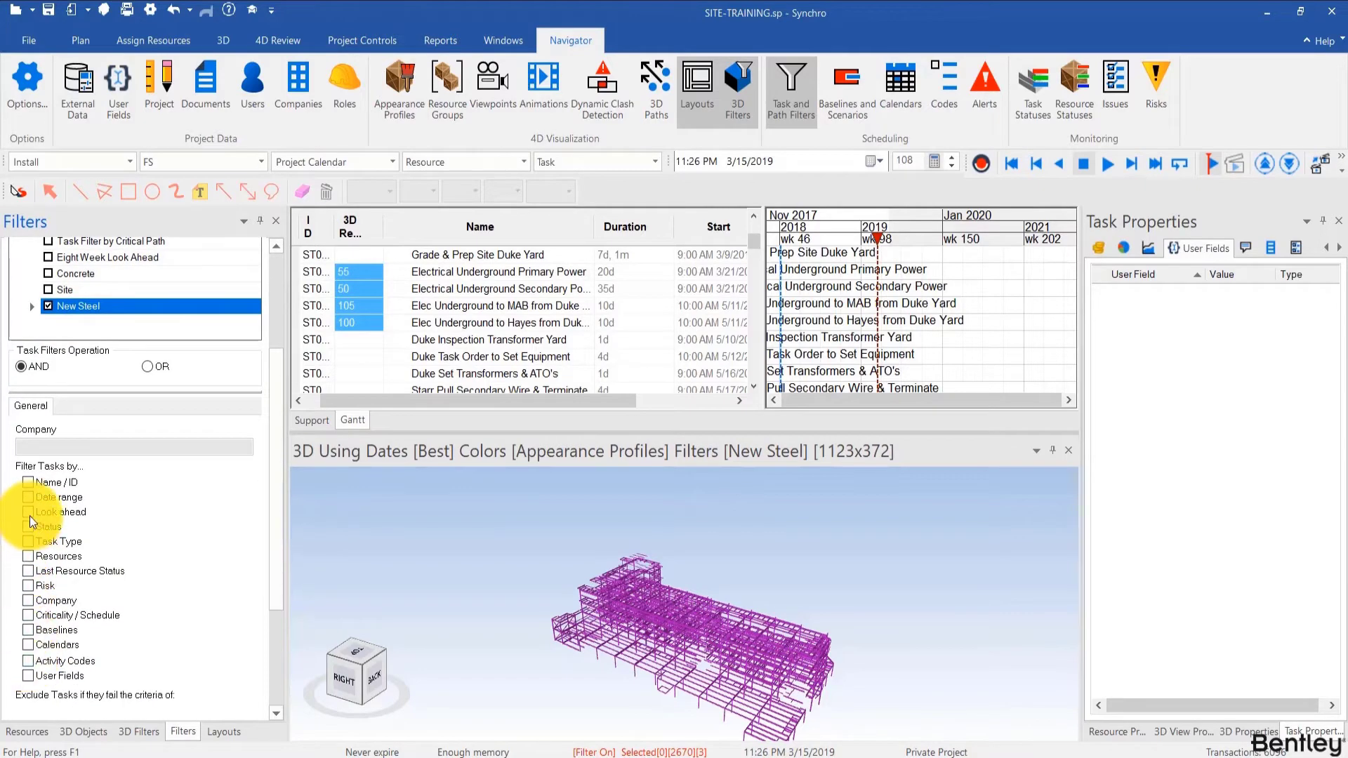
{"action": "left_click", "coordinate": [29, 556]}
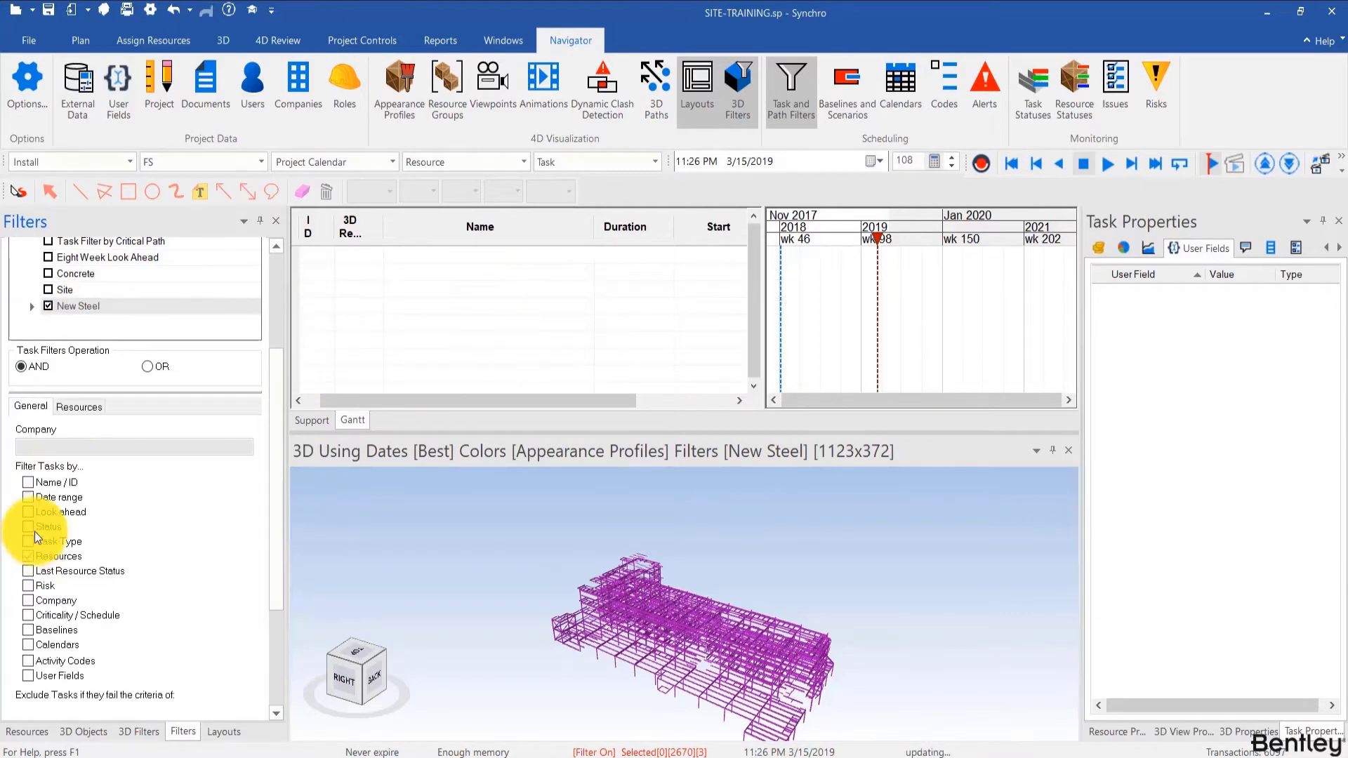
{"action": "left_click", "coordinate": [81, 411]}
{"action": "scroll", "coordinate": [60, 562], "scroll_direction": "down", "scroll_amount": 5}
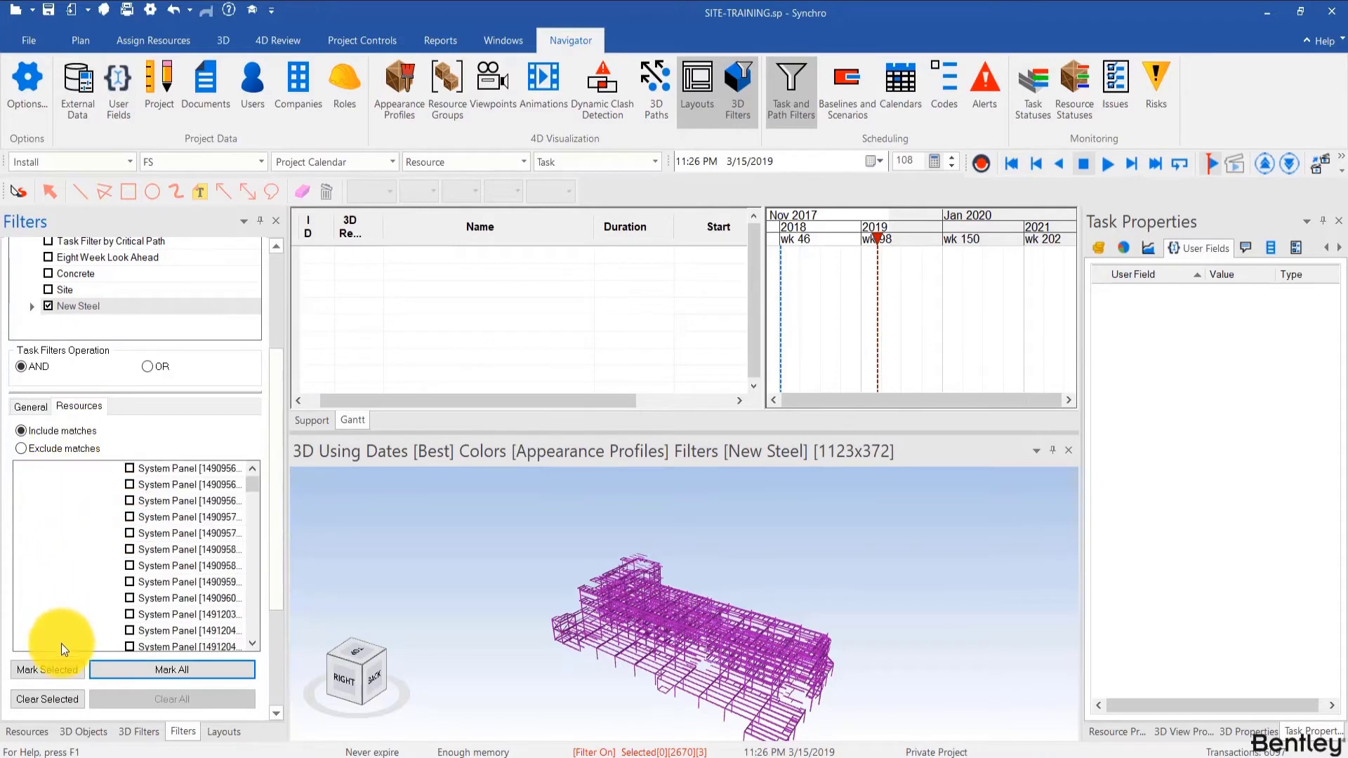
{"action": "left_click", "coordinate": [48, 662]}
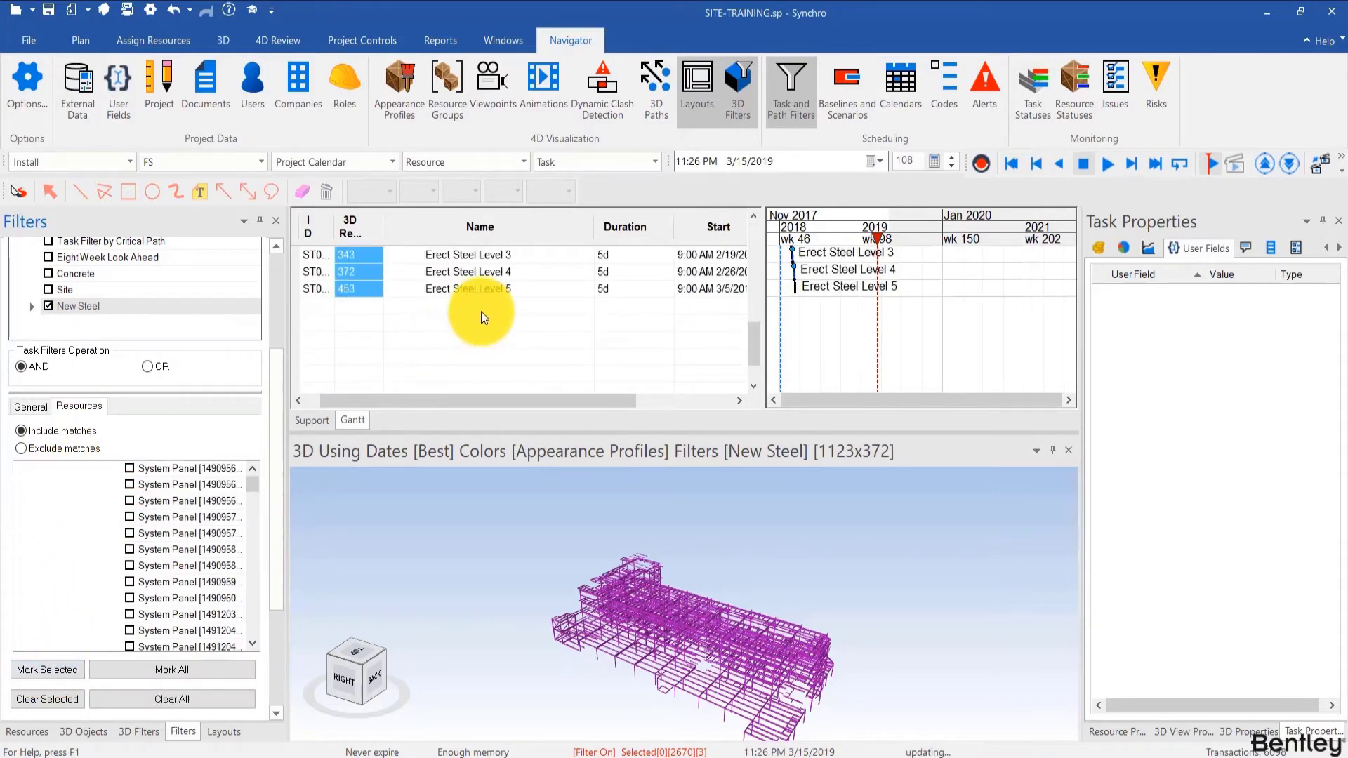
Clear the 3D selection and examine the filtered steel tasks with their durations, start and finish dates
{"action": "scroll", "coordinate": [483, 310], "scroll_direction": "up", "scroll_amount": 5}
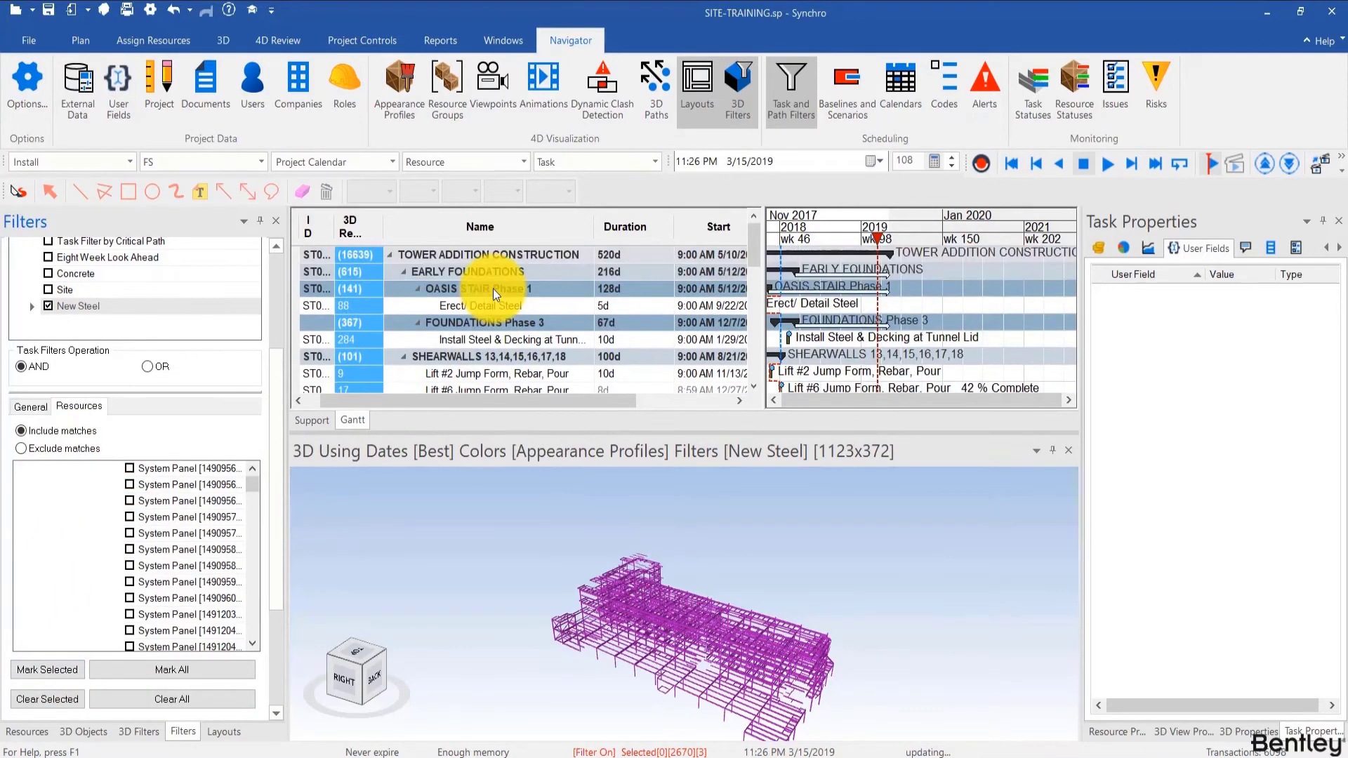
{"action": "scroll", "coordinate": [449, 295], "scroll_direction": "down", "scroll_amount": 4}
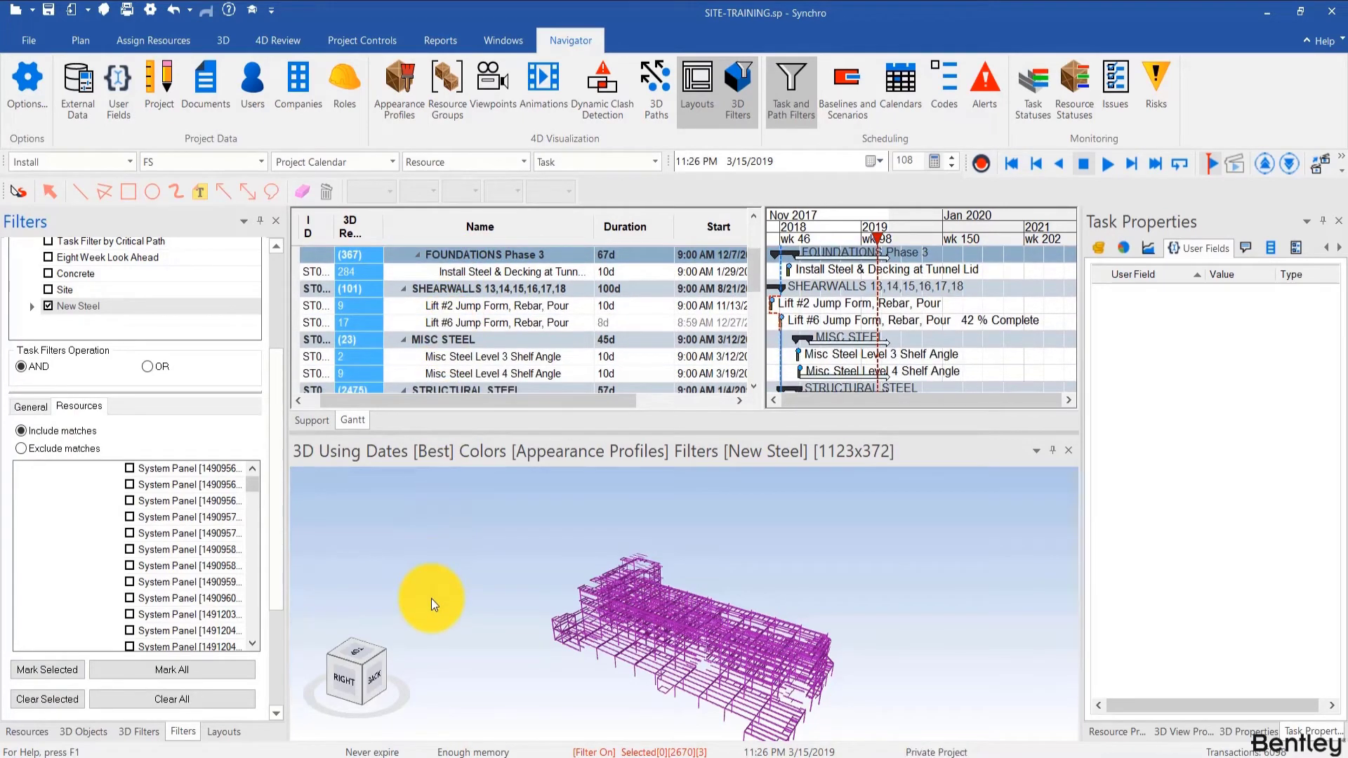
{"action": "left_click", "coordinate": [432, 598]}
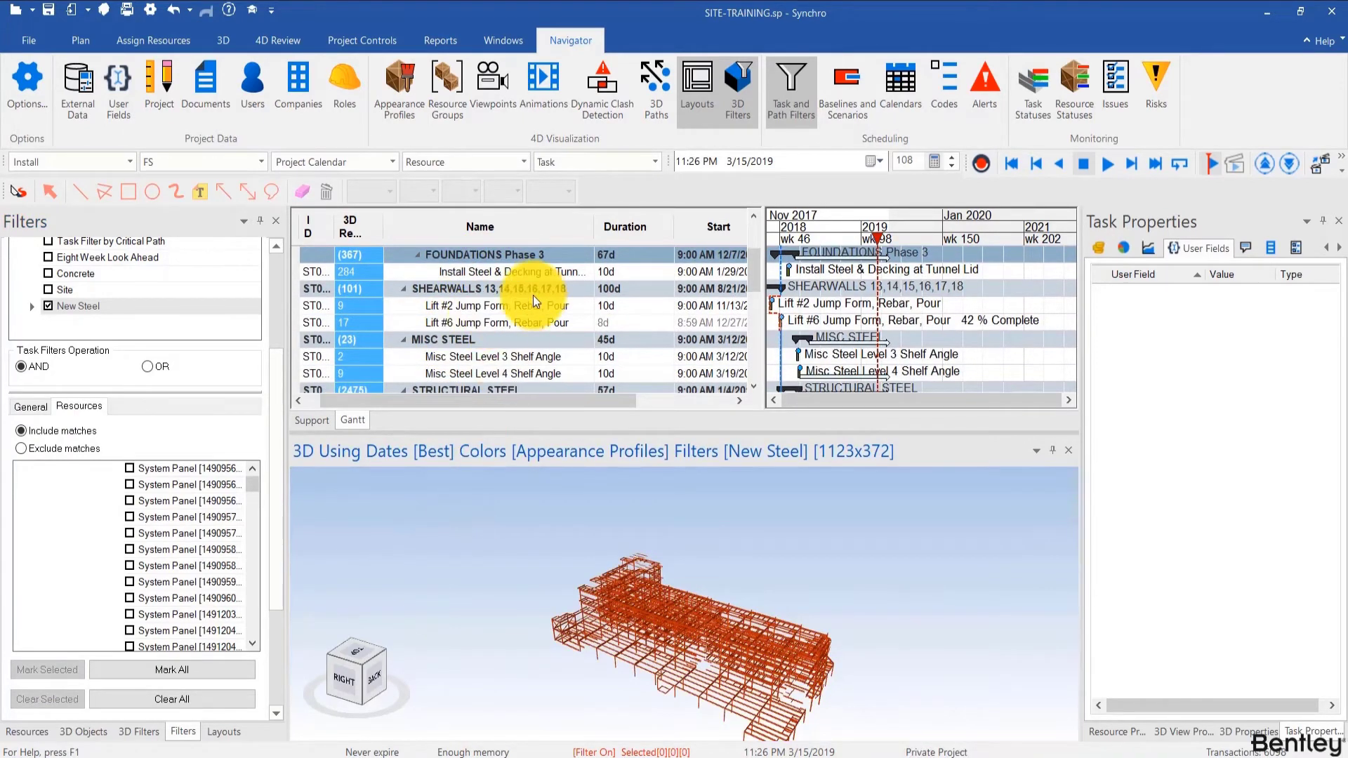
{"action": "scroll", "coordinate": [421, 321], "scroll_direction": "up", "scroll_amount": 4}
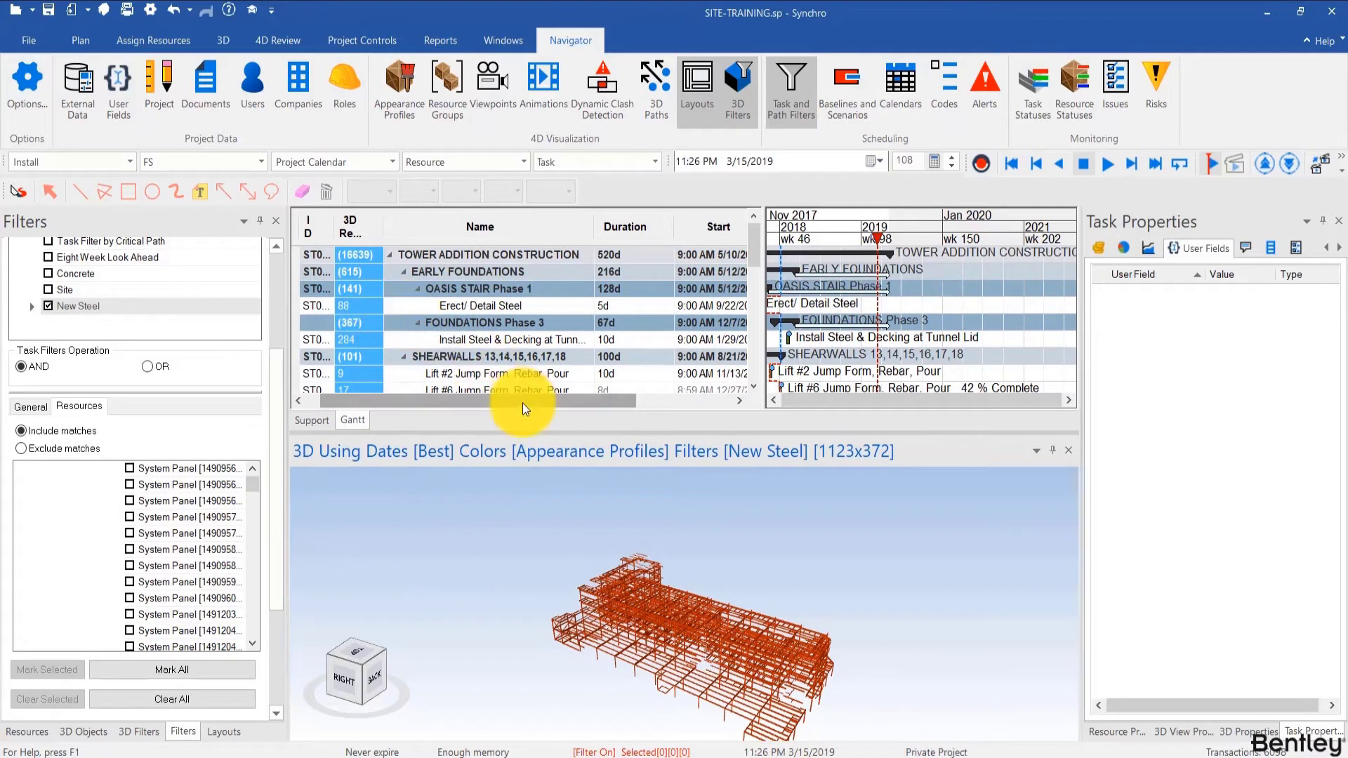
{"action": "left_click_drag", "start_coordinate": [523, 402], "coordinate": [657, 400]}
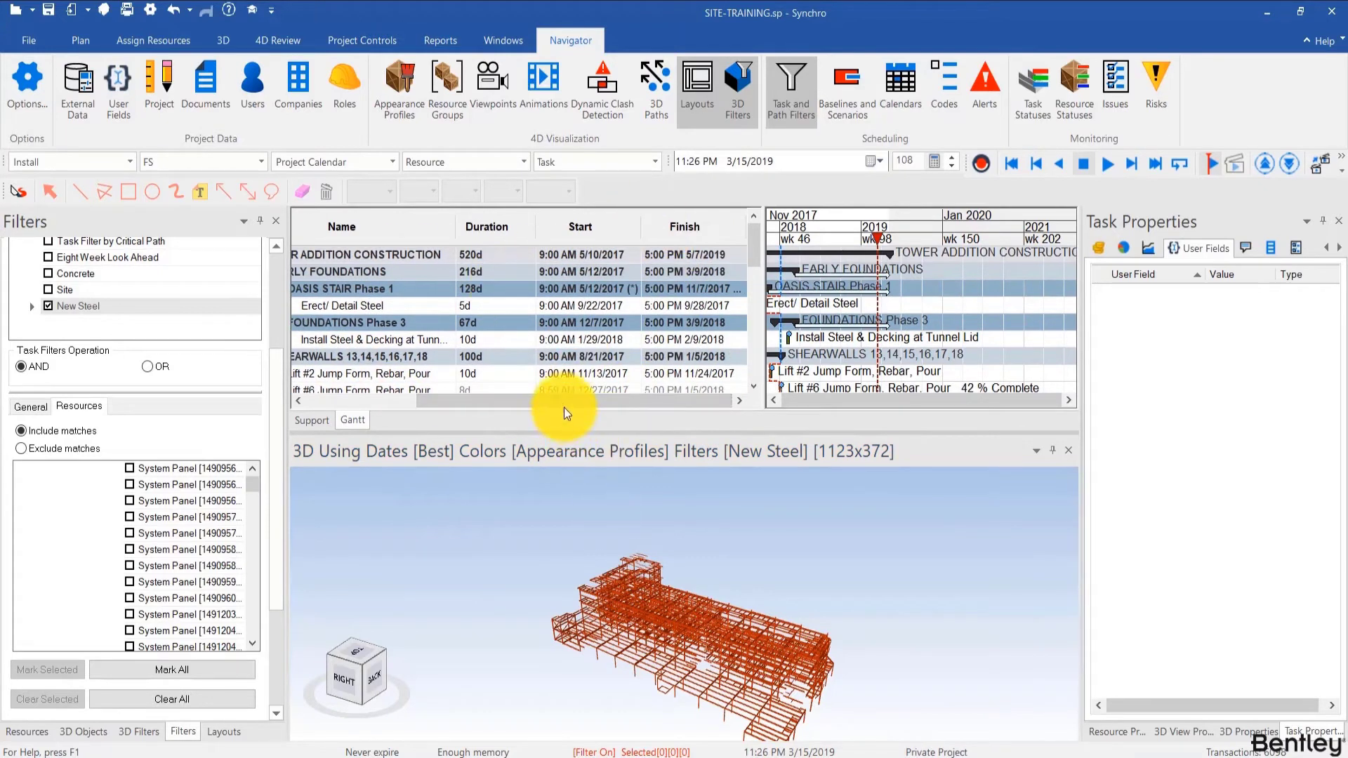
{"action": "left_click_drag", "start_coordinate": [563, 407], "coordinate": [444, 402]}
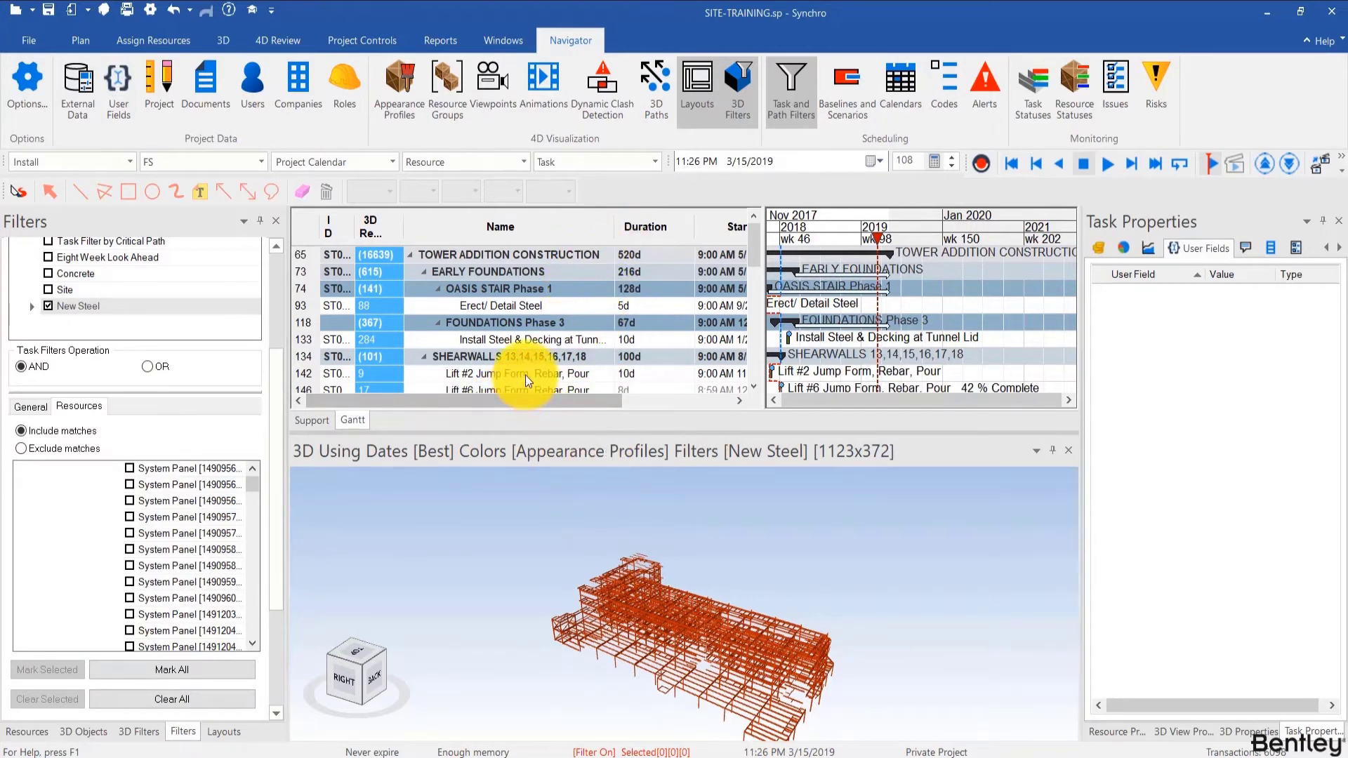
{"action": "scroll", "coordinate": [525, 374], "scroll_direction": "down", "scroll_amount": 1}
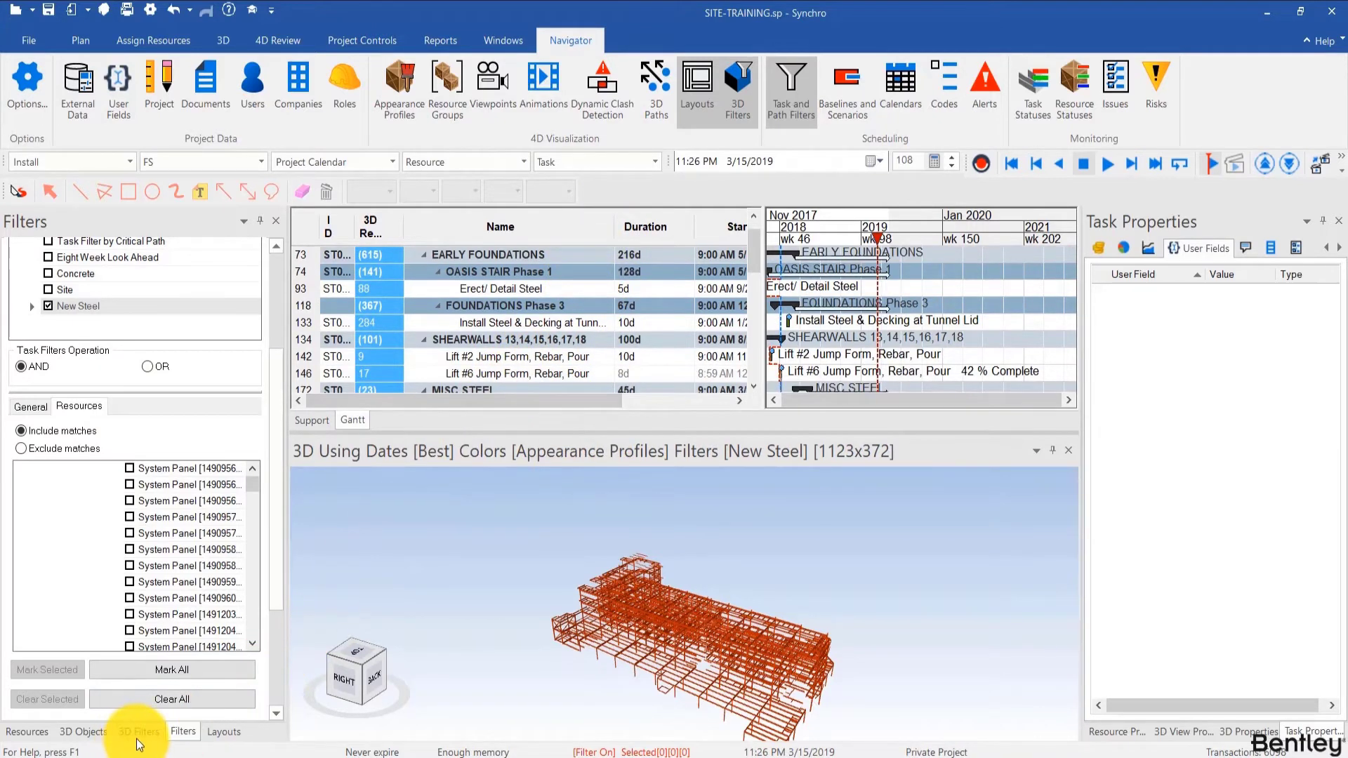
Save the current window arrangement as a new layout named "New Steel Planning"
{"action": "left_click", "coordinate": [223, 727]}
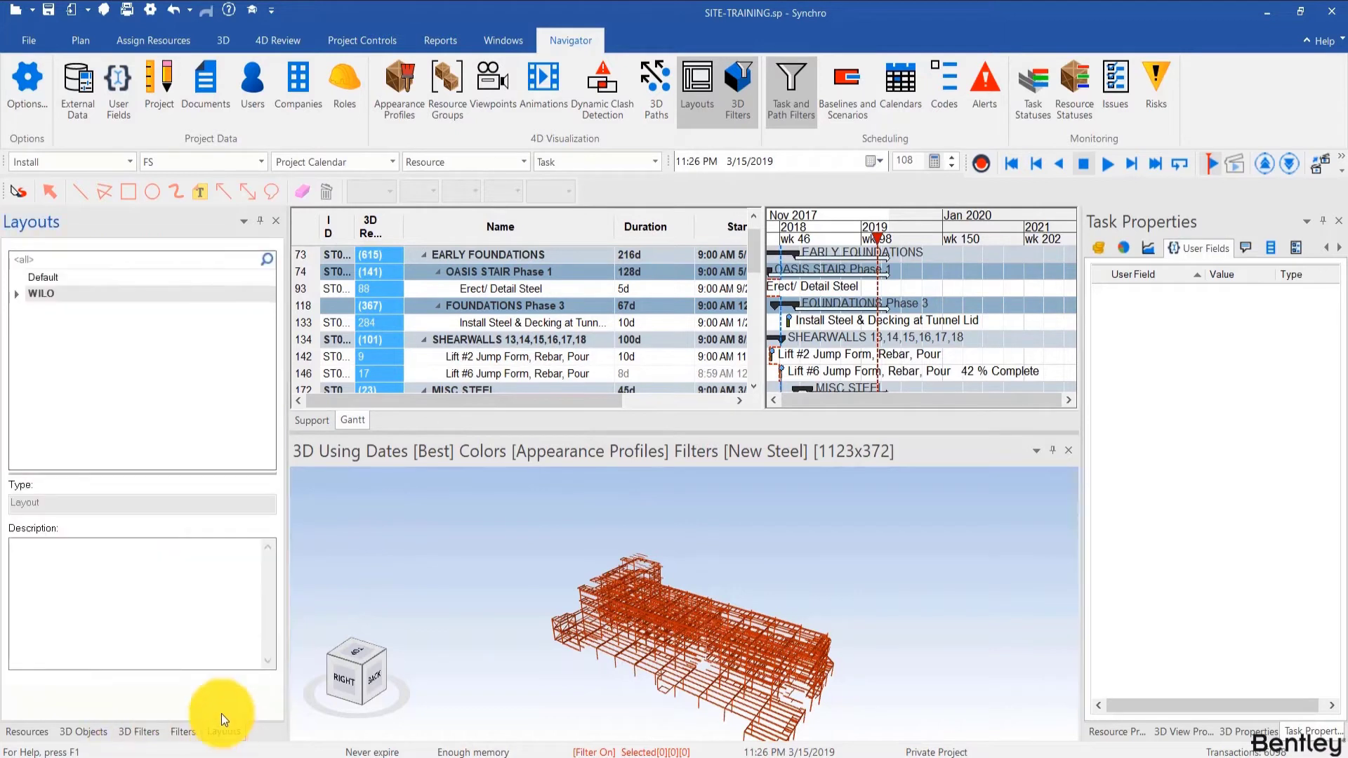
{"action": "right_click", "coordinate": [129, 337]}
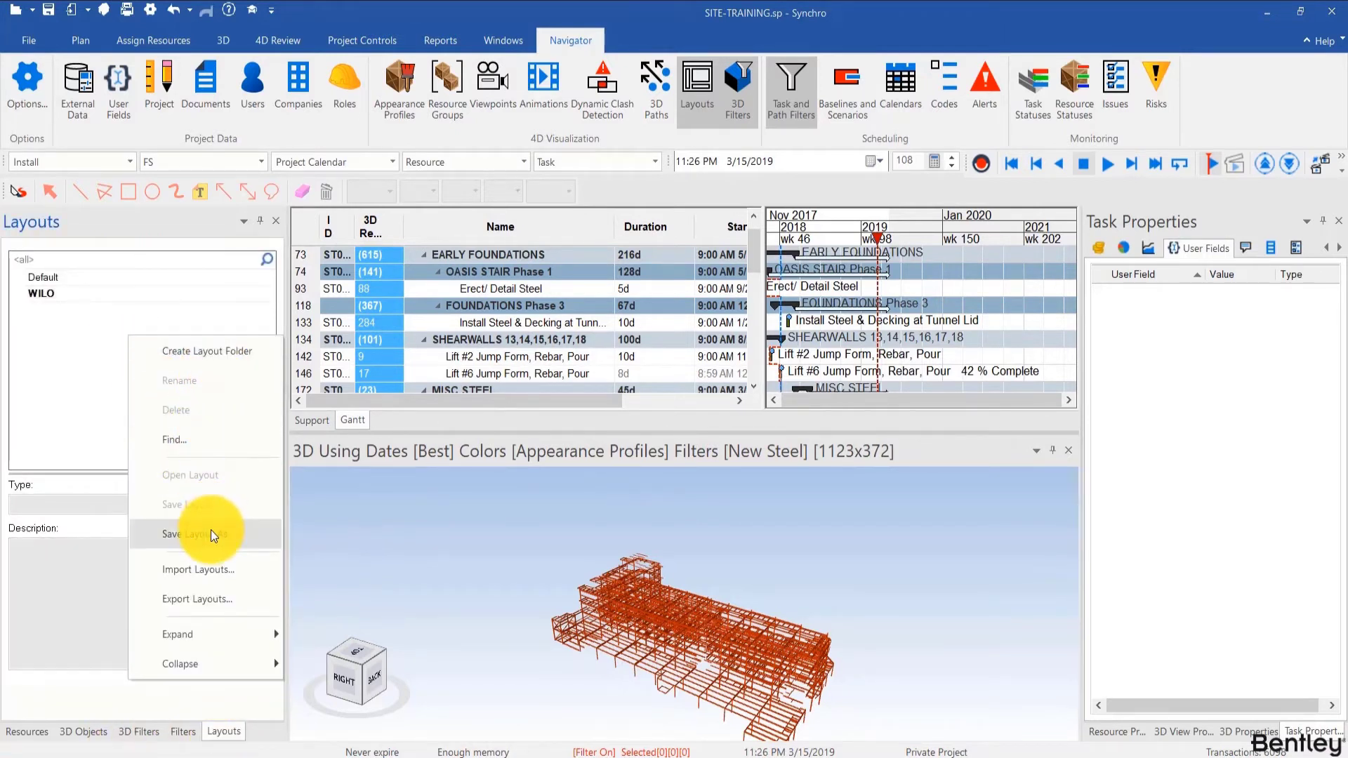
{"action": "left_click", "coordinate": [210, 531]}
{"action": "type", "text": "S"}
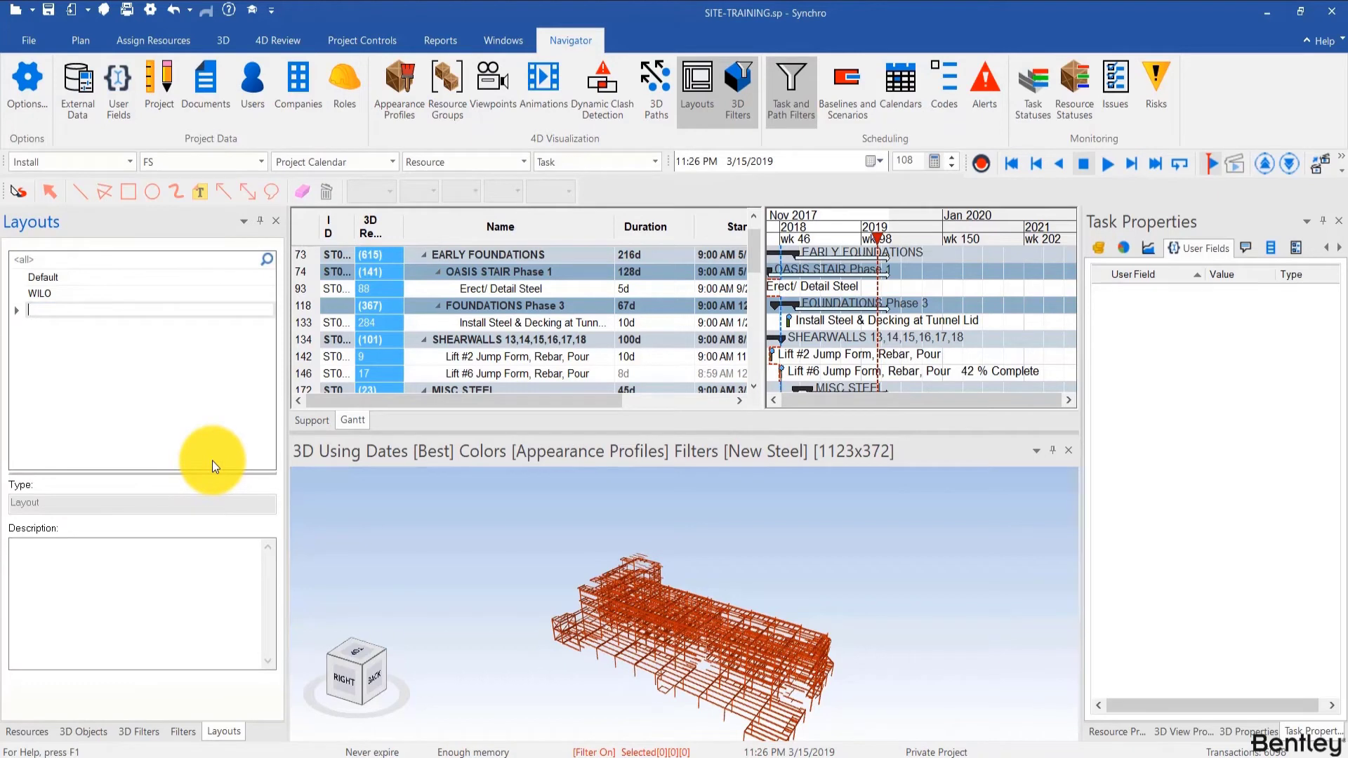
{"action": "type", "text": "ew Steel Planning"}
{"action": "key", "text": "Return"}
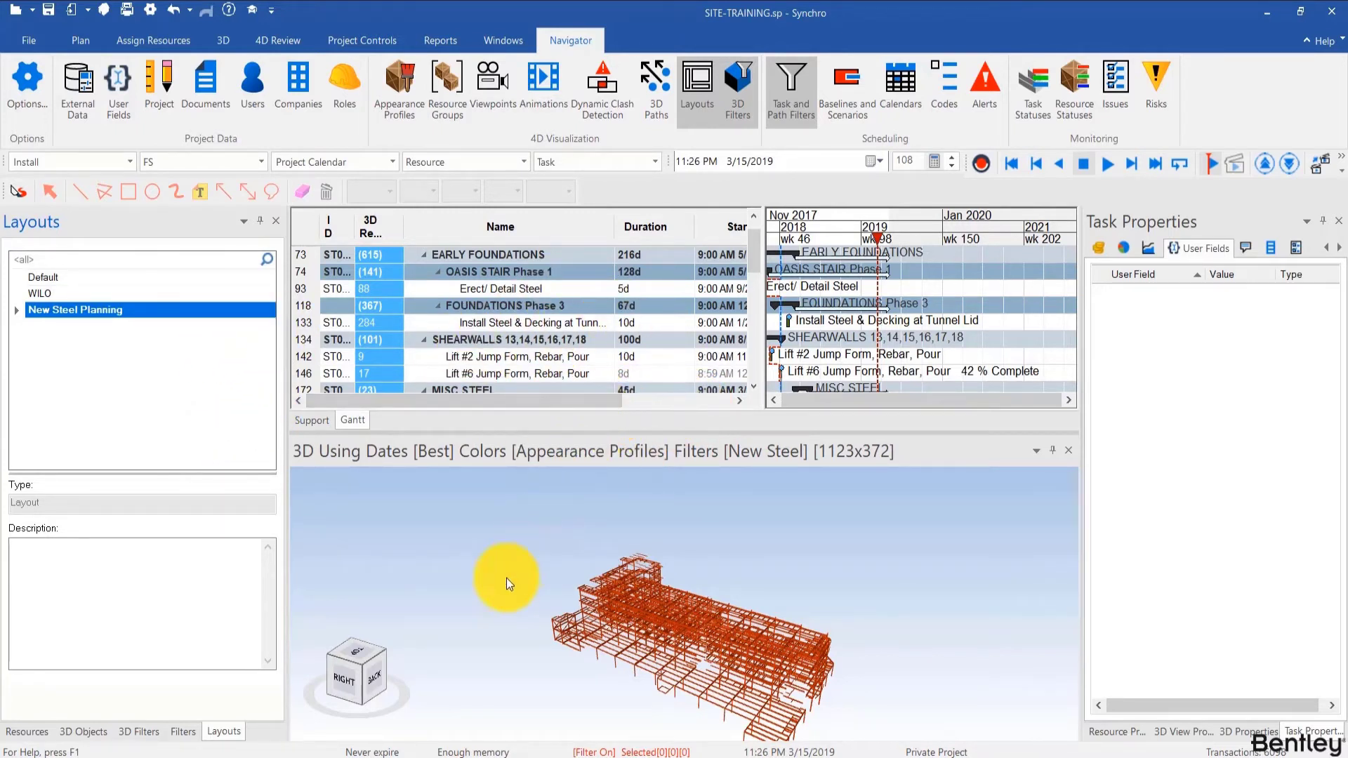
Show all objects in the 3D view again and turn off the New Steel task filter
{"action": "right_click", "coordinate": [402, 632]}
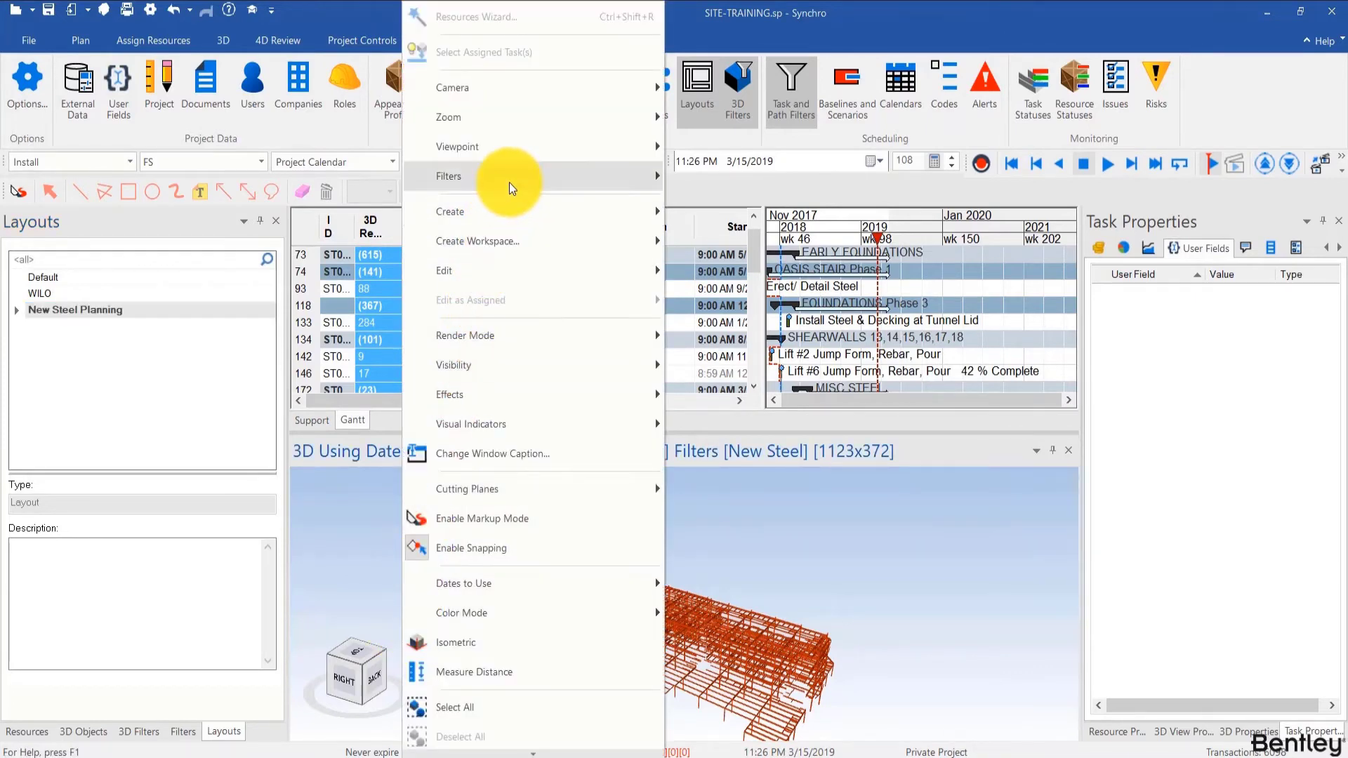
{"action": "mouse_move", "coordinate": [514, 182]}
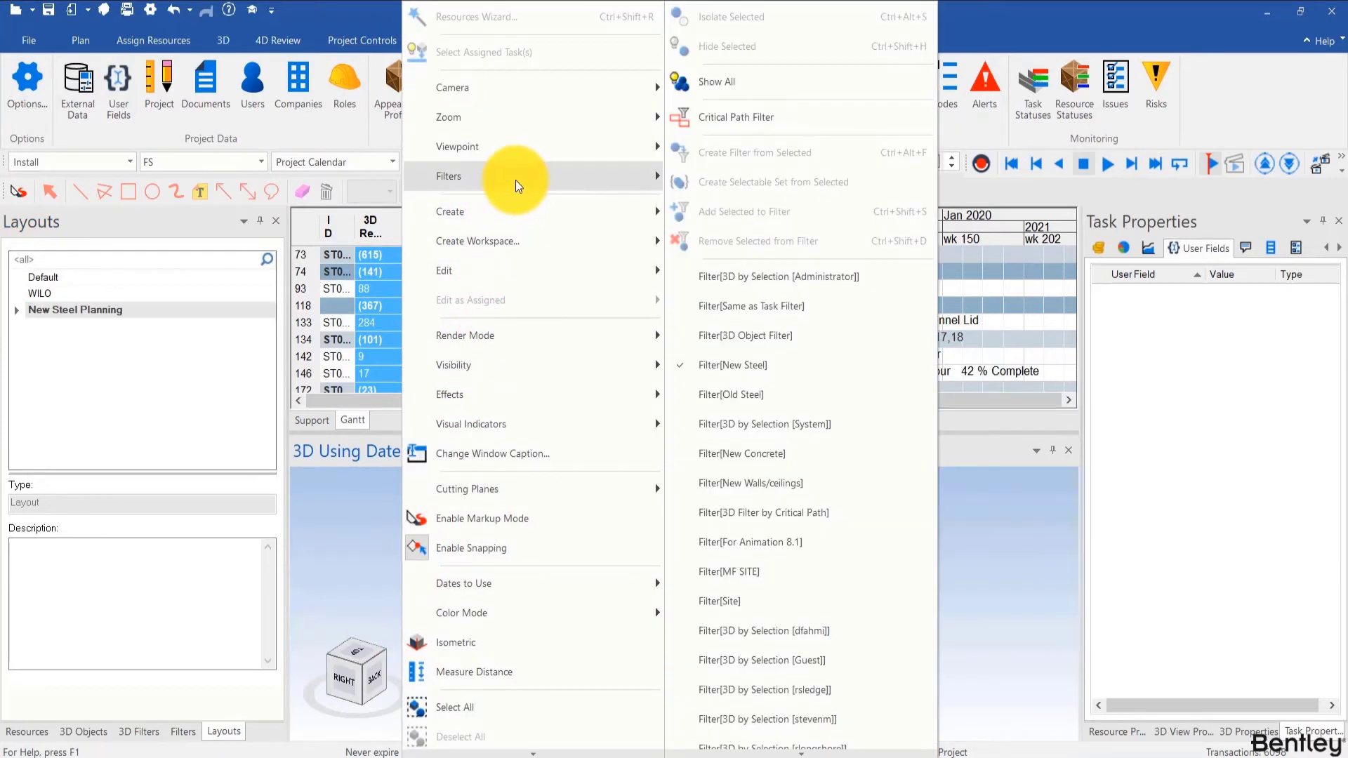
{"action": "left_click", "coordinate": [742, 94]}
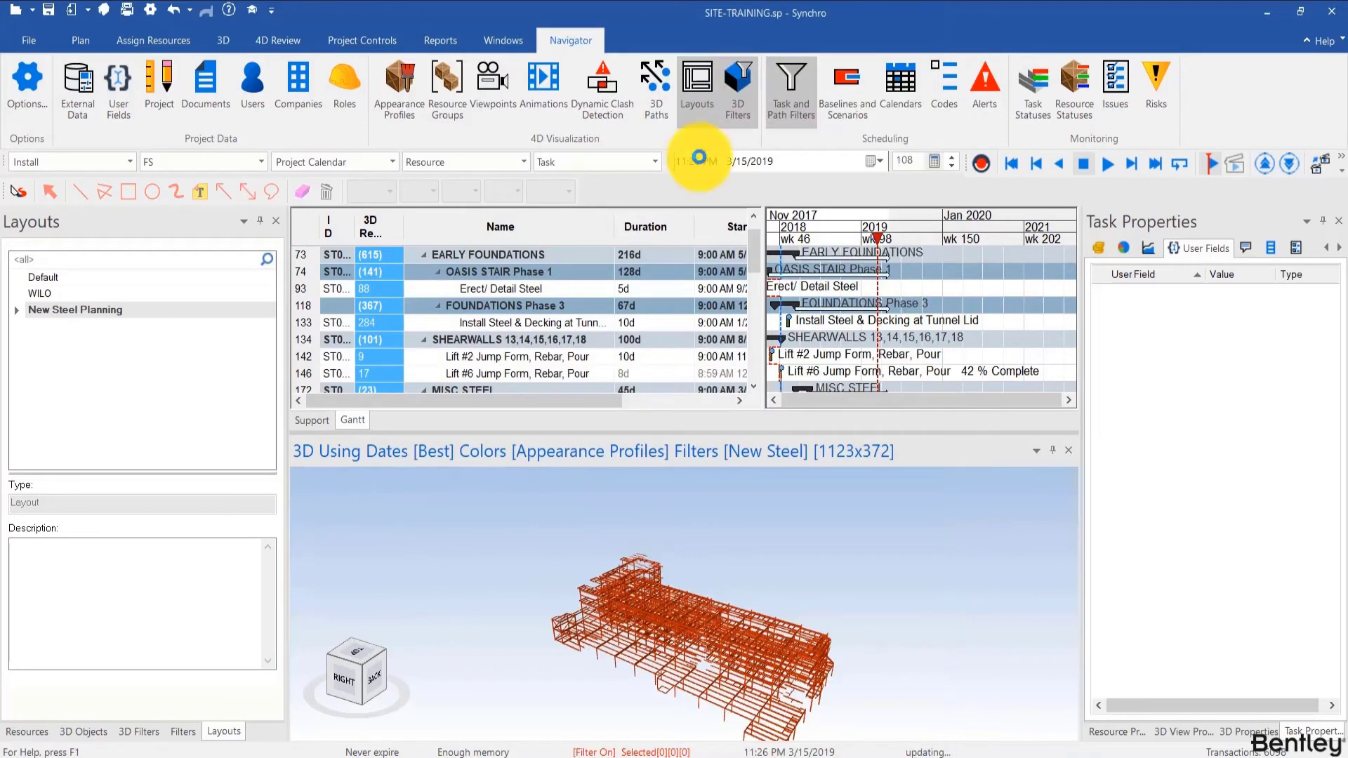
{"action": "left_click", "coordinate": [181, 734]}
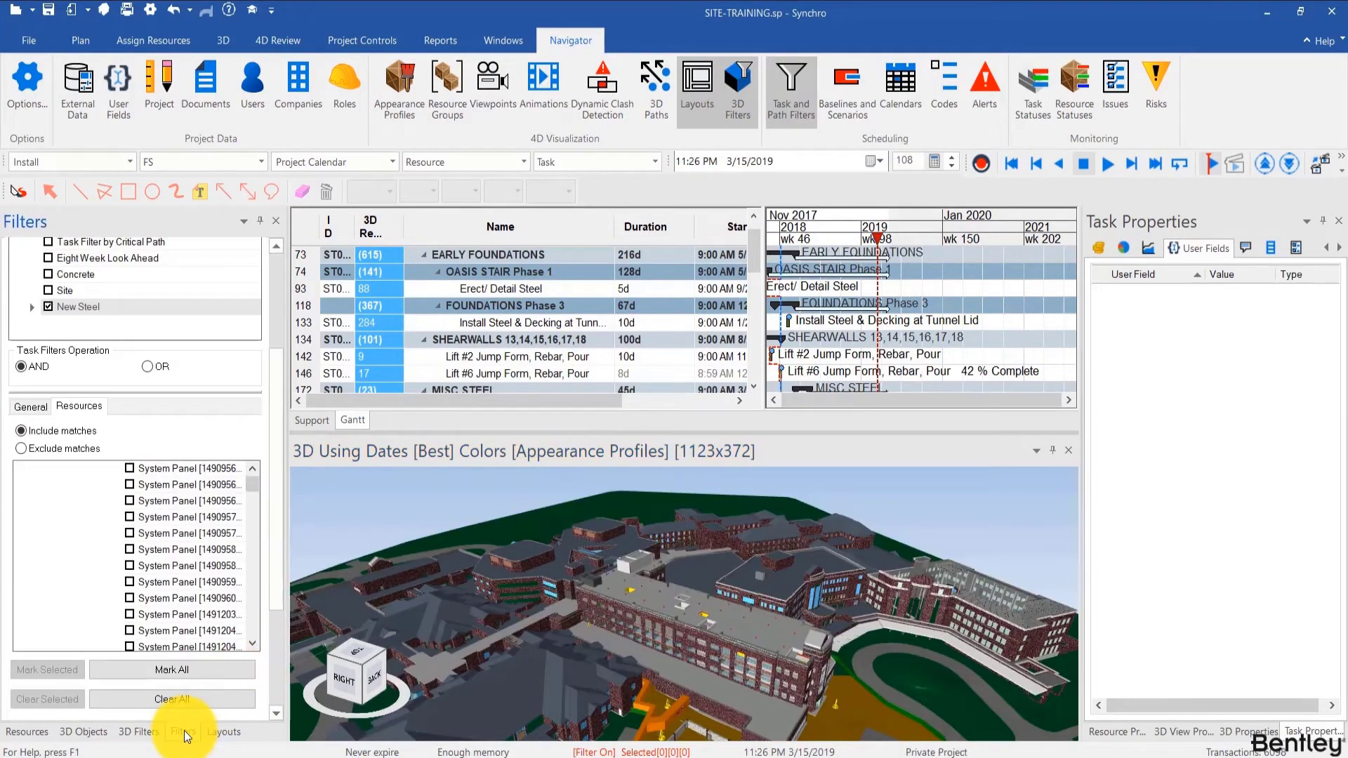
{"action": "left_click", "coordinate": [42, 309]}
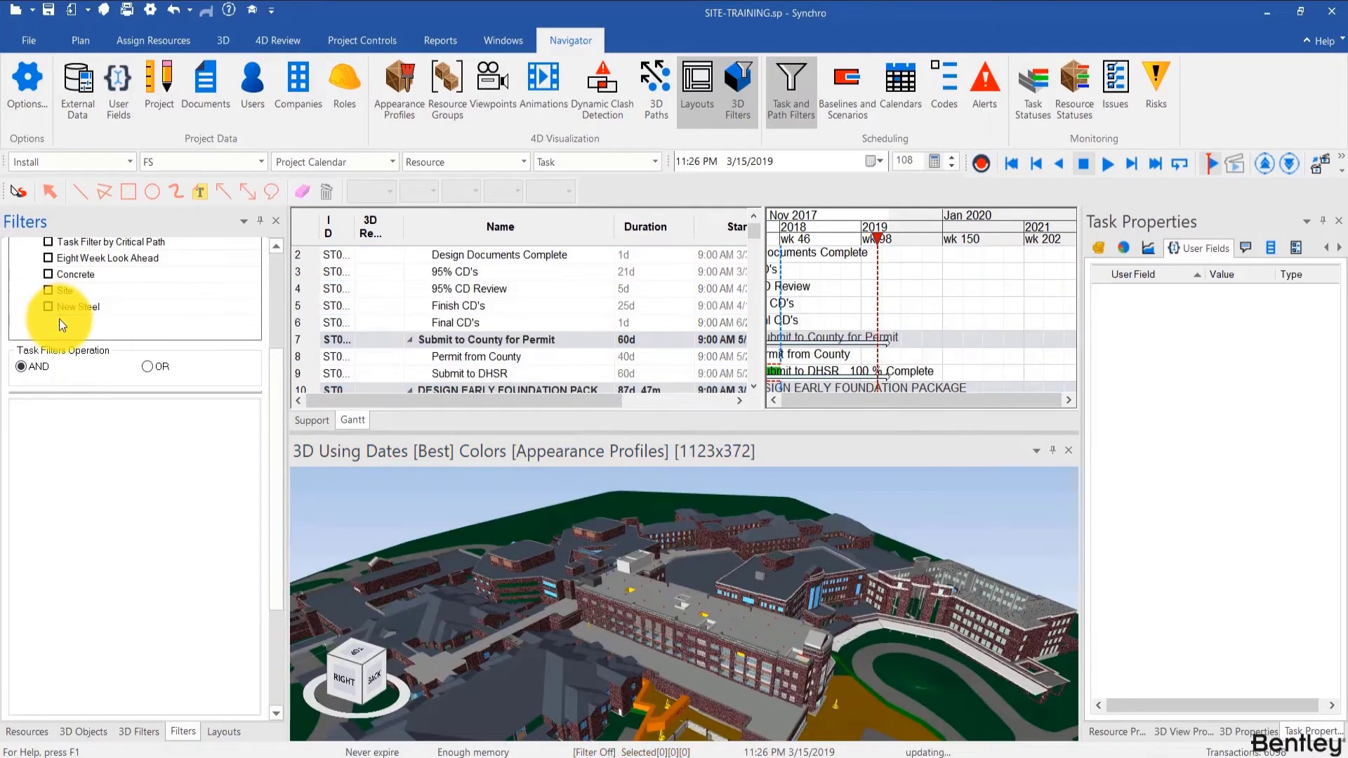
Add another task filter and name it "Look Ahead wk 1-4"
{"action": "right_click", "coordinate": [59, 319]}
{"action": "left_click", "coordinate": [91, 330]}
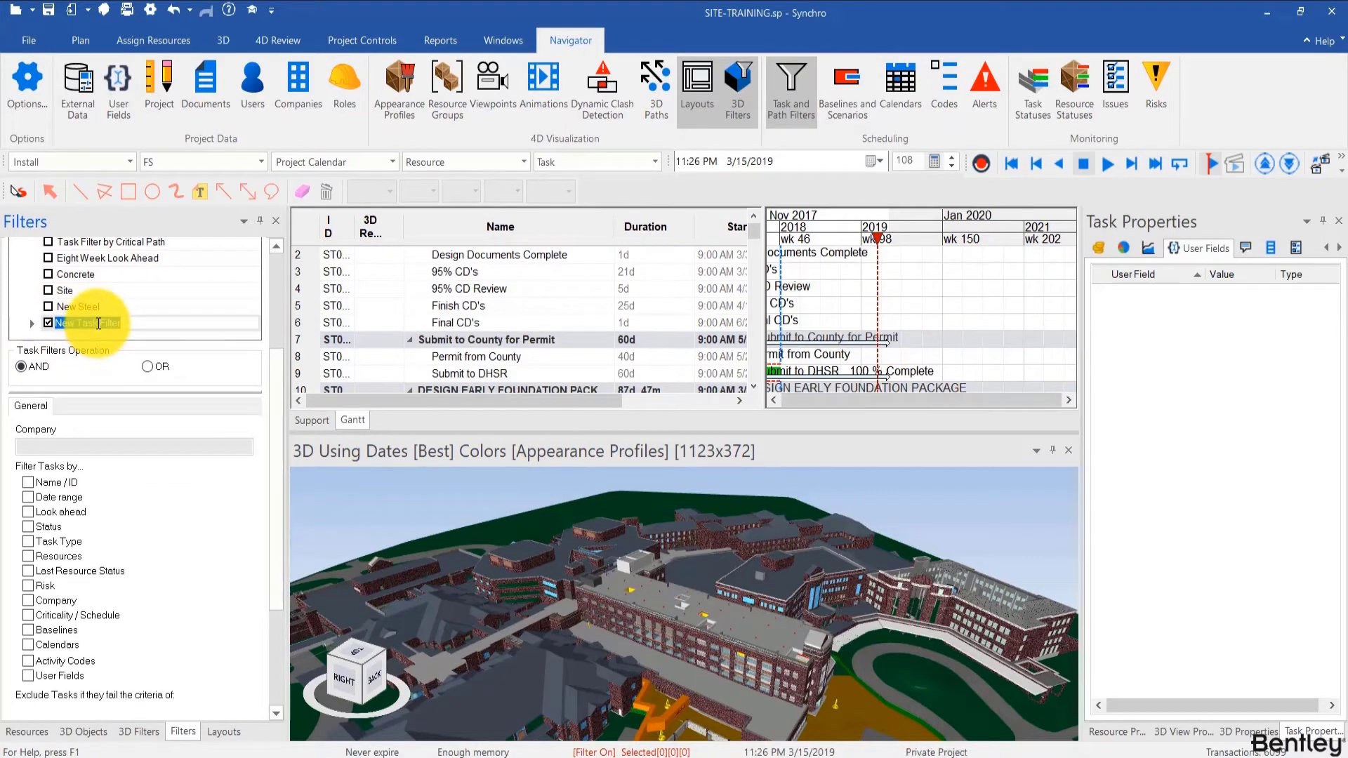
{"action": "type", "text": "Look Ahead wk 1-4"}
{"action": "key", "text": "Return"}
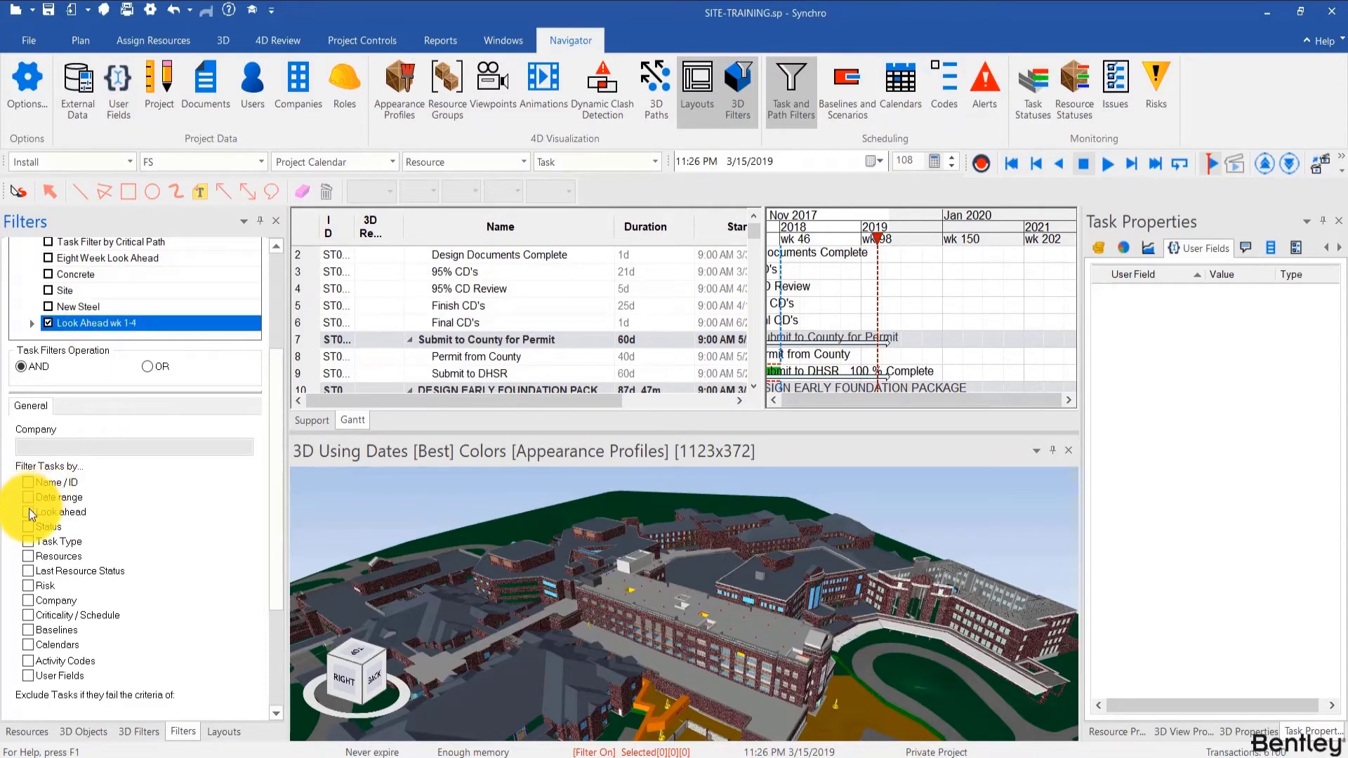
Filter the "Look Ahead wk 1-4" task filter by look ahead with a duration of 28 days
{"action": "left_click", "coordinate": [28, 510]}
{"action": "left_click", "coordinate": [67, 410]}
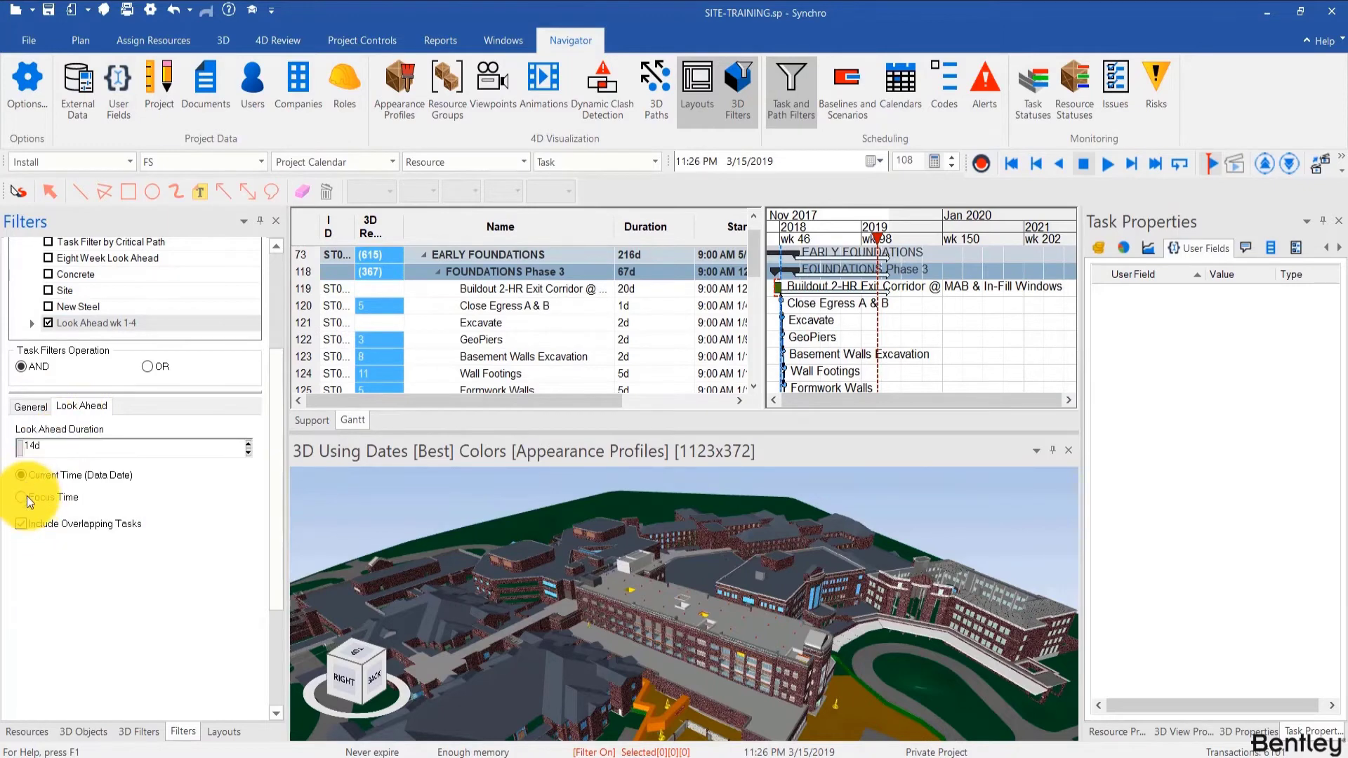
{"action": "left_click", "coordinate": [31, 448]}
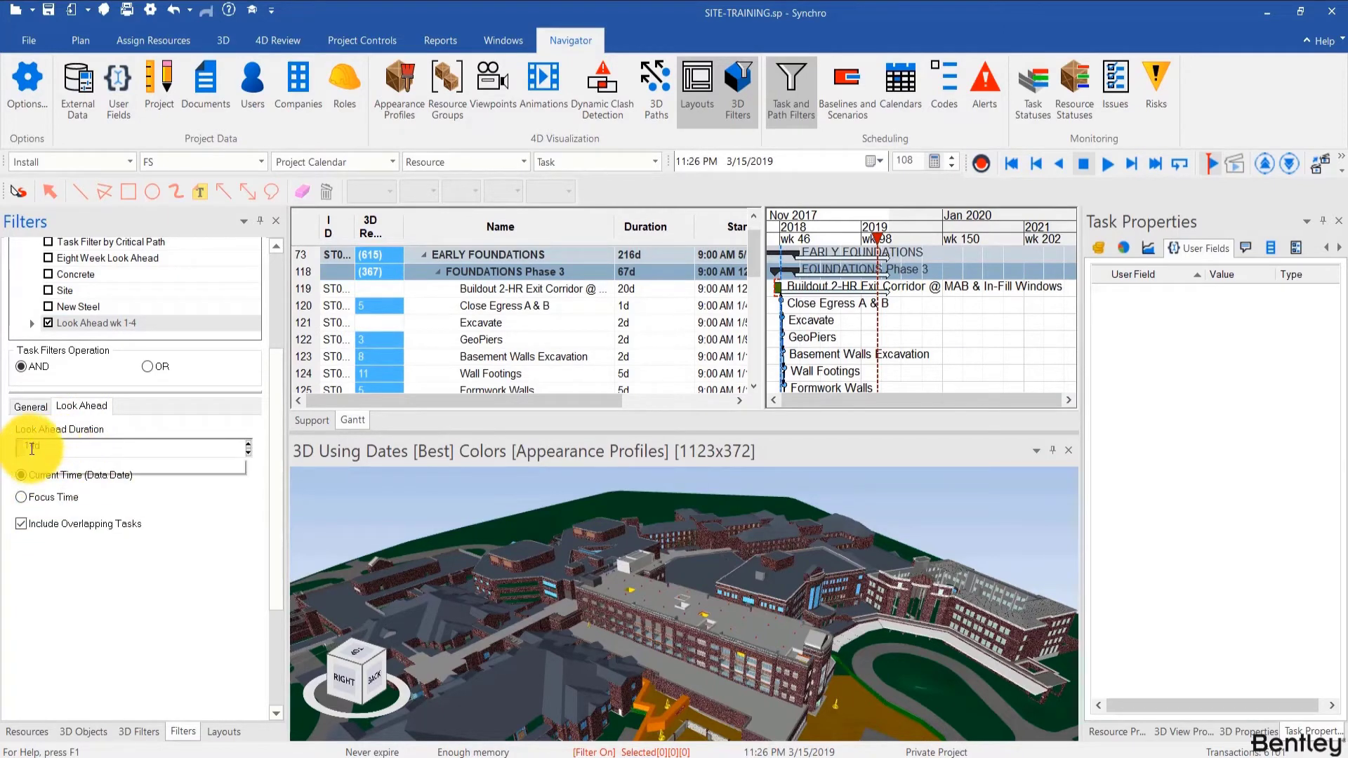
{"action": "left_click_drag", "start_coordinate": [36, 447], "coordinate": [3, 447]}
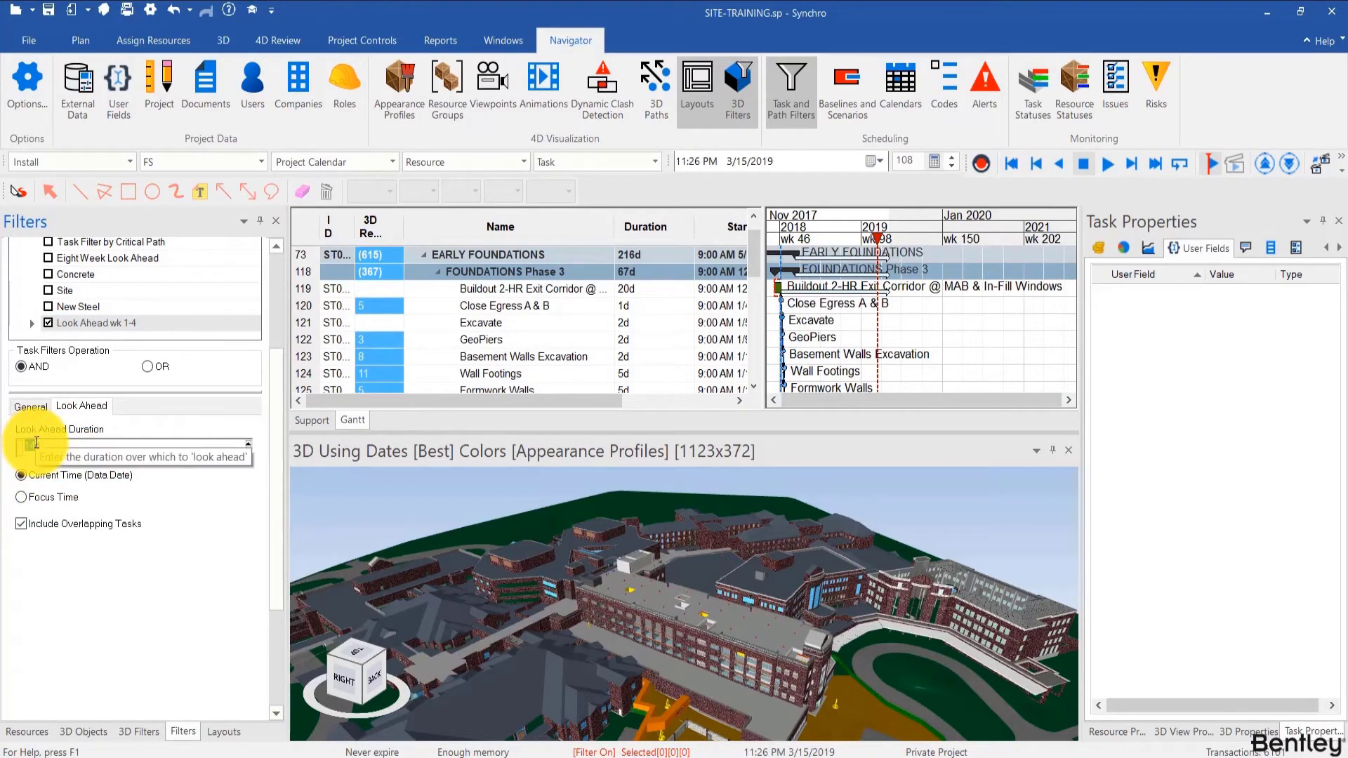
{"action": "type", "text": "28"}
{"action": "key", "text": "Return"}
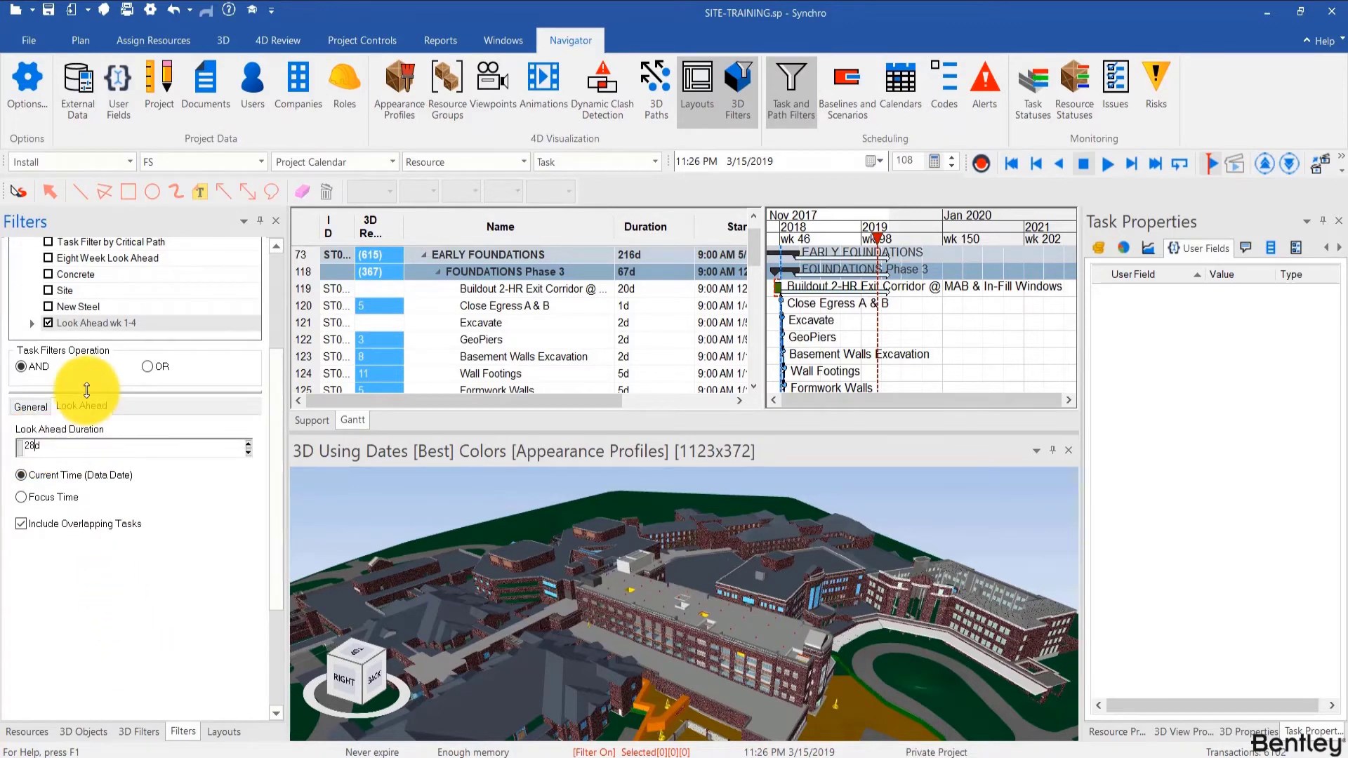
Add another task filter and name it "Look Ahead wk 4-6"
{"action": "left_click", "coordinate": [28, 406]}
{"action": "scroll", "coordinate": [39, 330], "scroll_direction": "down", "scroll_amount": 1}
{"action": "left_click", "coordinate": [42, 309]}
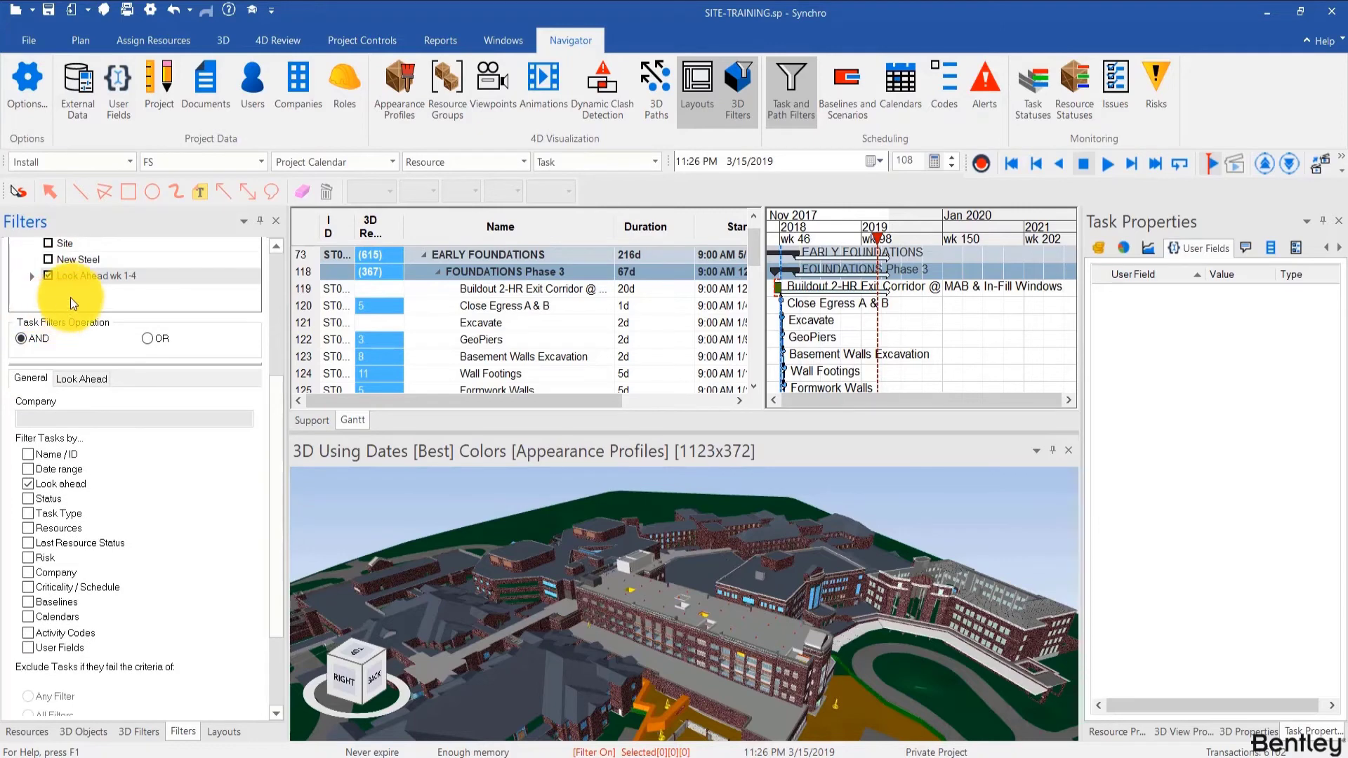
{"action": "right_click", "coordinate": [72, 296]}
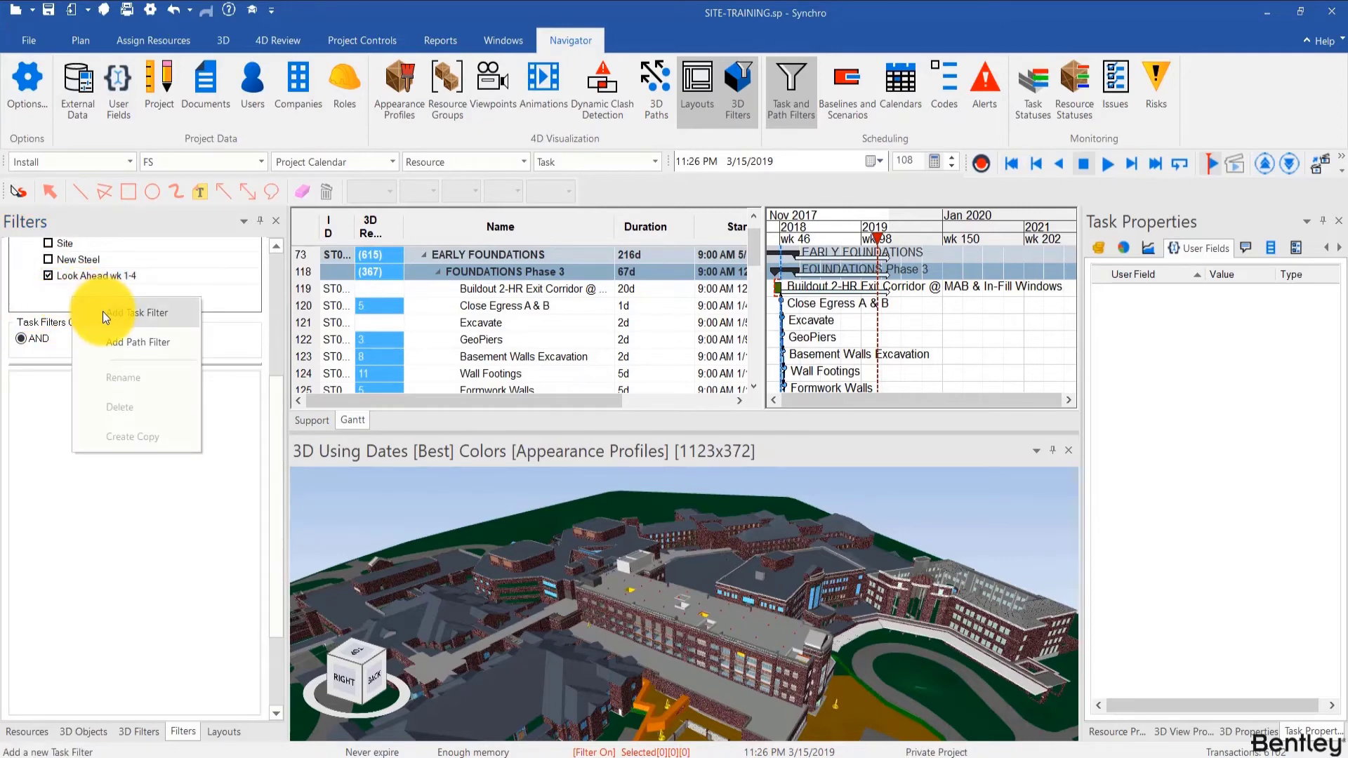
{"action": "left_click", "coordinate": [103, 310]}
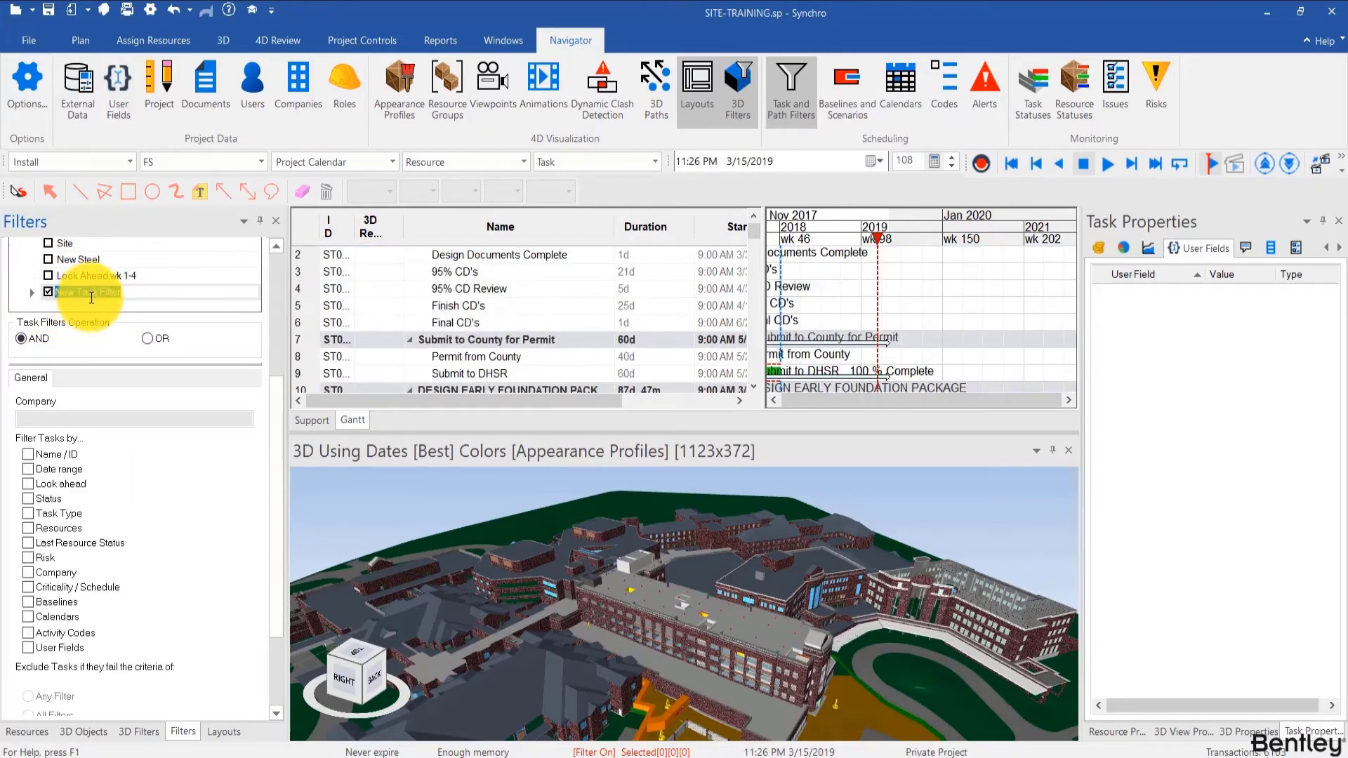
{"action": "type", "text": "Look Ahead wk 4-6"}
{"action": "key", "text": "Return"}
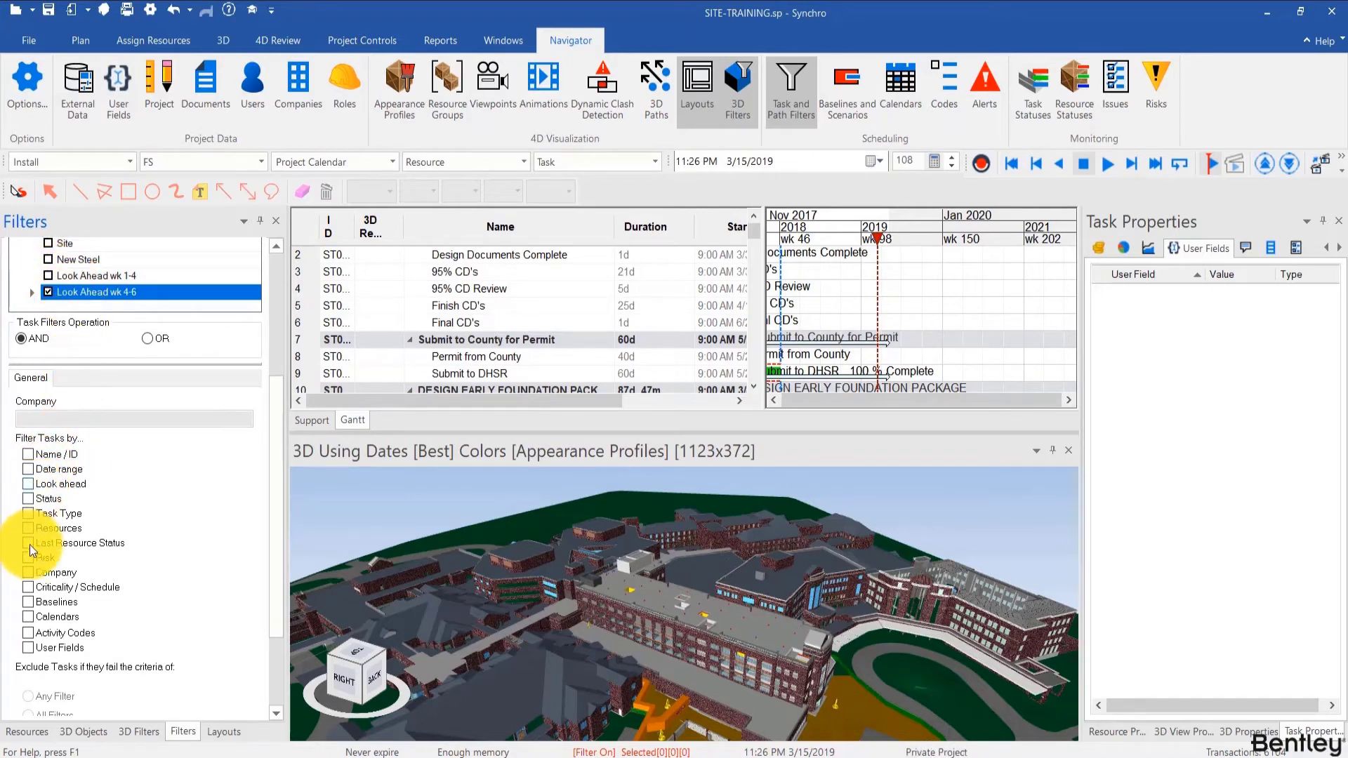
Filter the "Look Ahead wk 4-6" tasks by date range, starting from the Data Date with a lag of +28 days
{"action": "left_click", "coordinate": [29, 469]}
{"action": "left_click", "coordinate": [70, 379]}
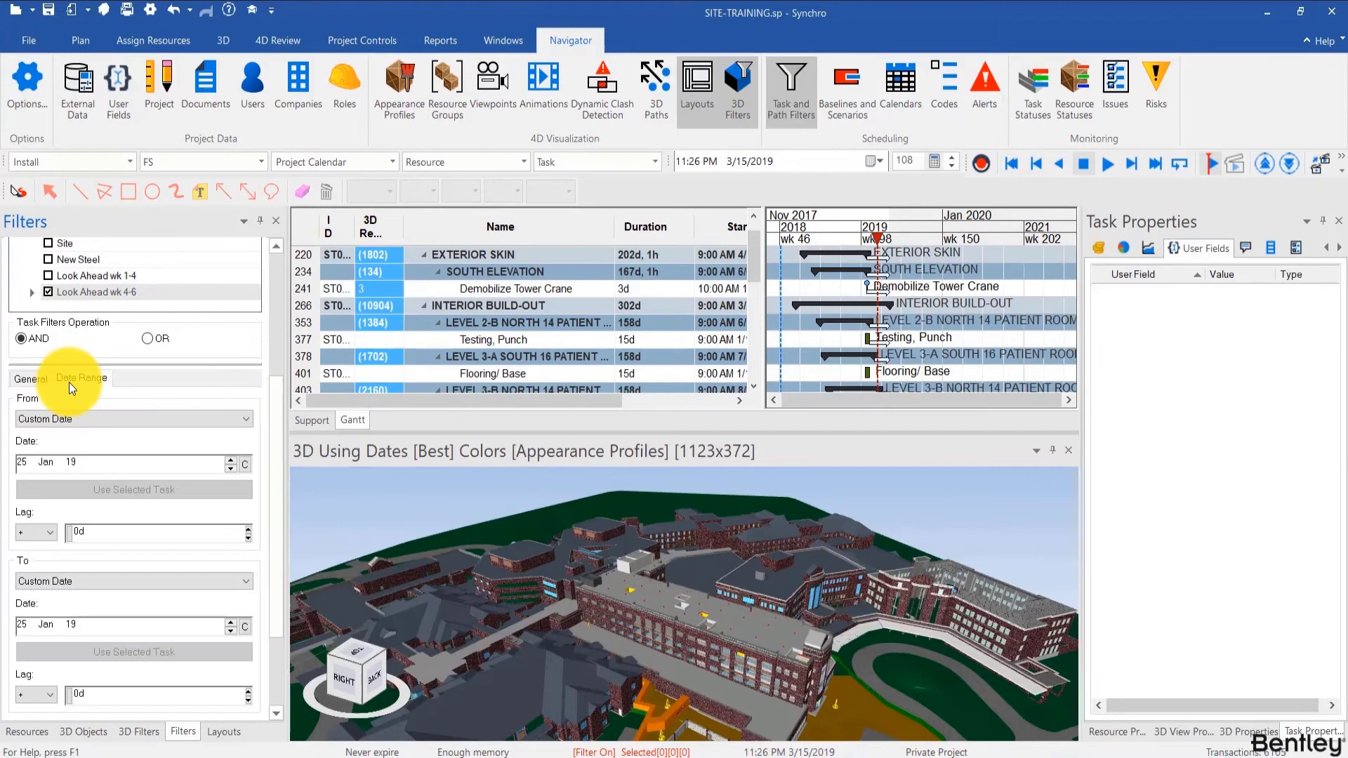
{"action": "left_click", "coordinate": [56, 419]}
{"action": "left_click", "coordinate": [53, 460]}
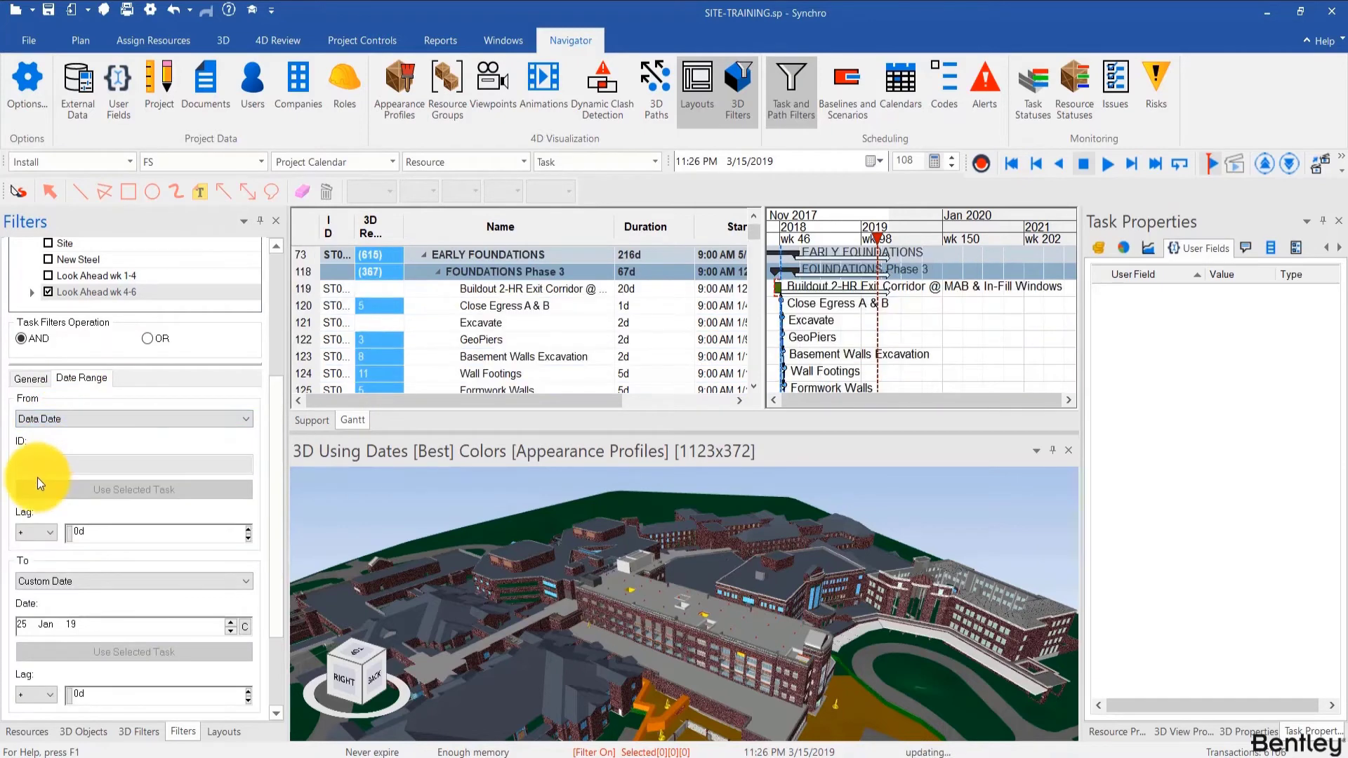
{"action": "left_click_drag", "start_coordinate": [85, 533], "coordinate": [25, 533]}
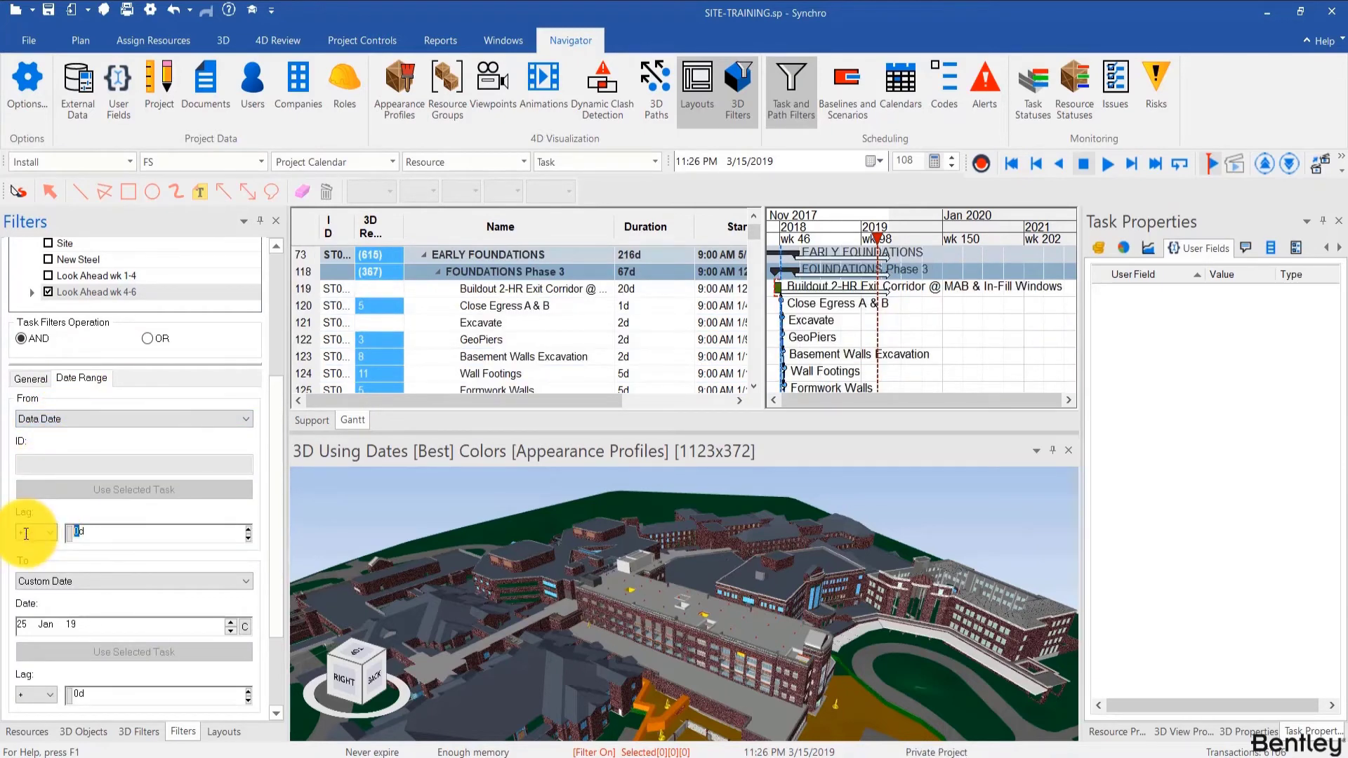
{"action": "type", "text": "28"}
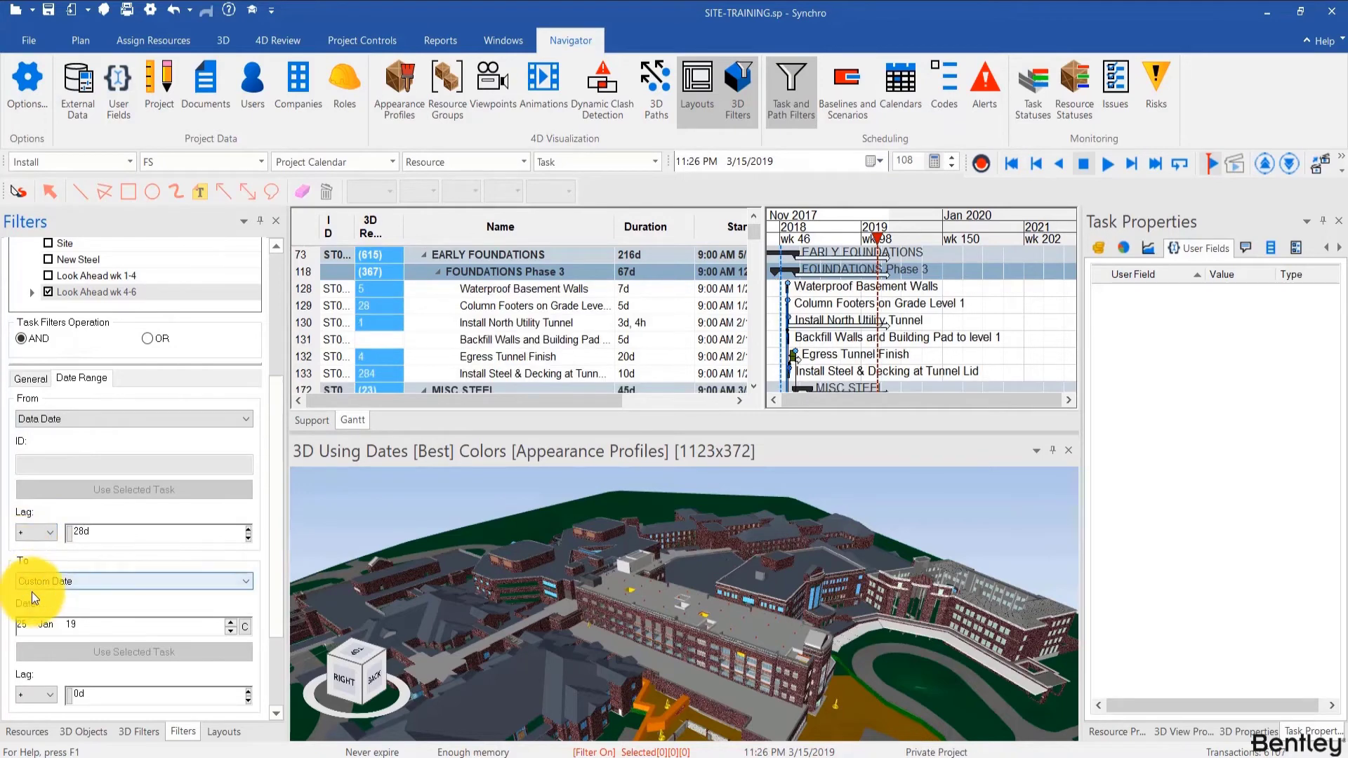
End the filter's date range at the Data Date with a lag of +45 days
{"action": "left_click", "coordinate": [36, 583]}
{"action": "left_click", "coordinate": [39, 621]}
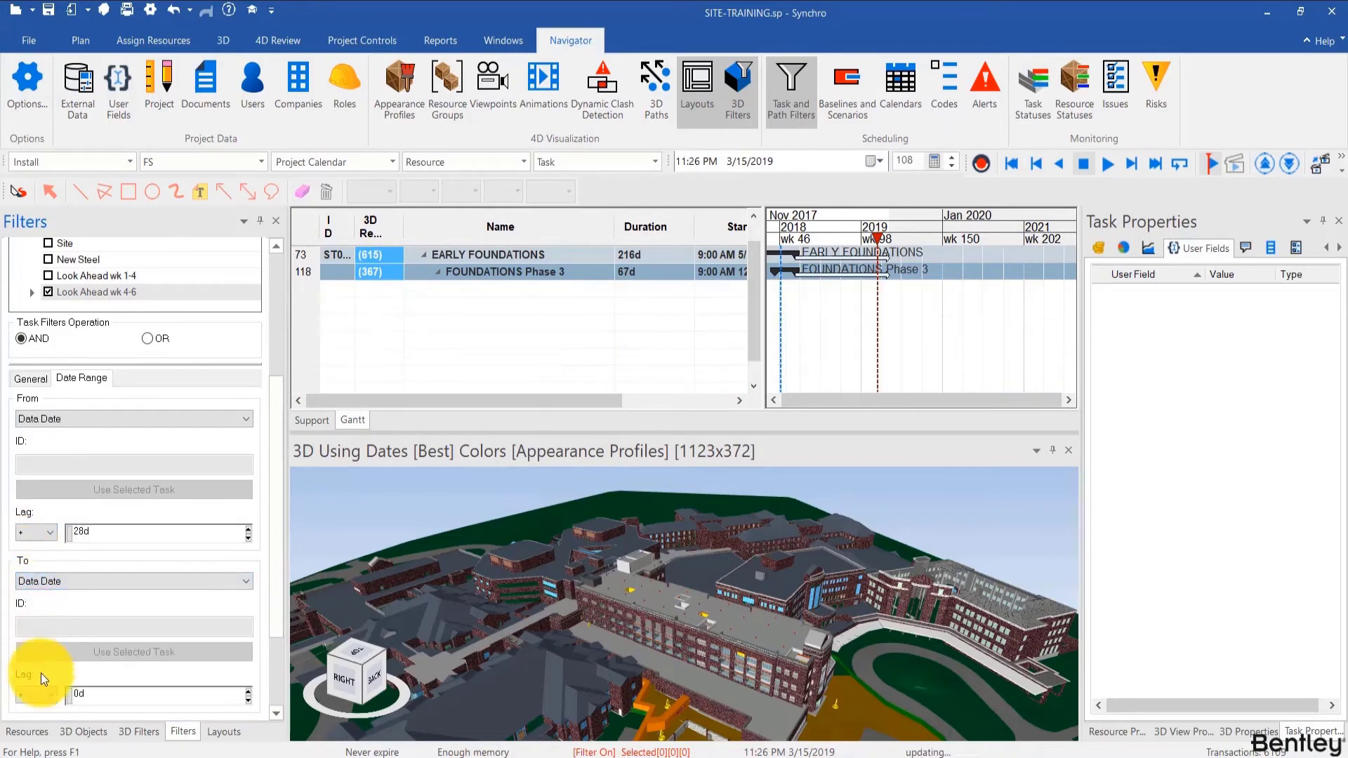
{"action": "left_click", "coordinate": [77, 695]}
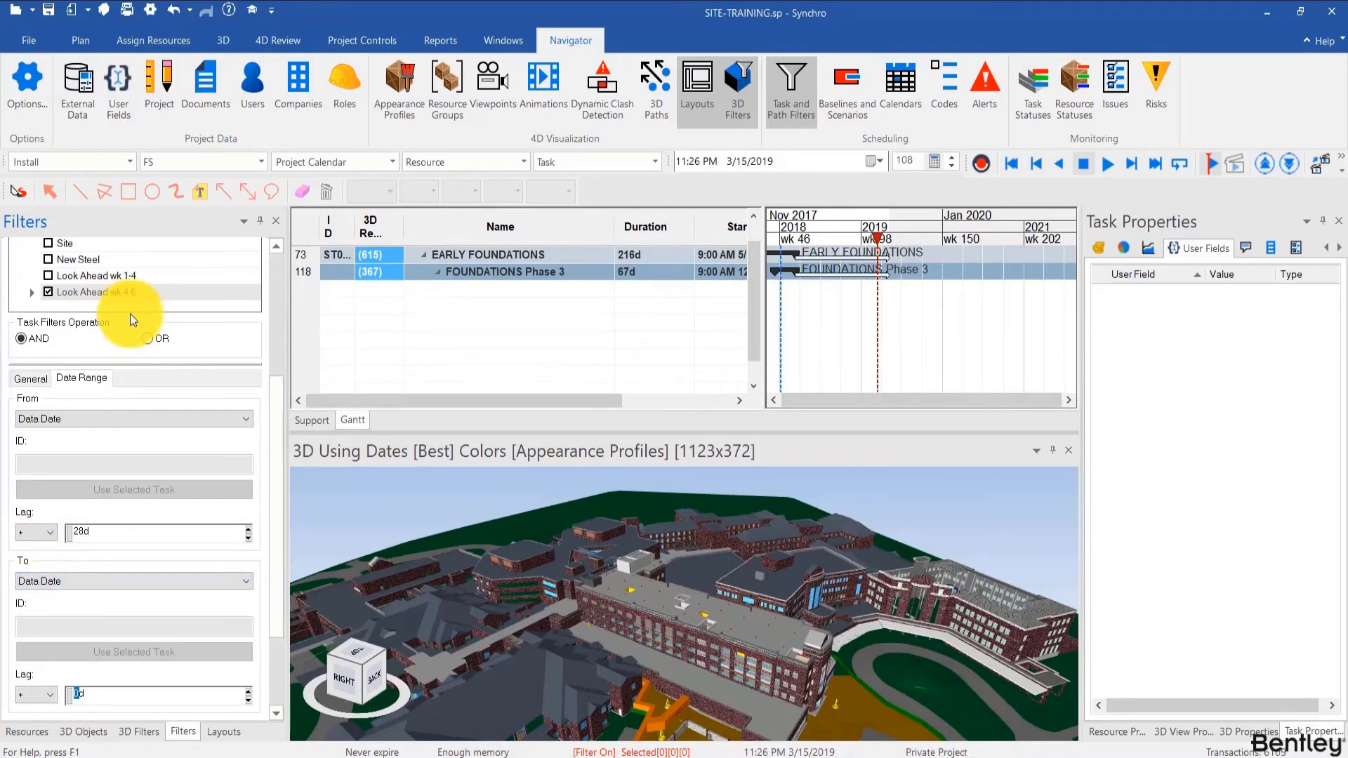
{"action": "scroll", "coordinate": [134, 669], "scroll_direction": "down", "scroll_amount": 2}
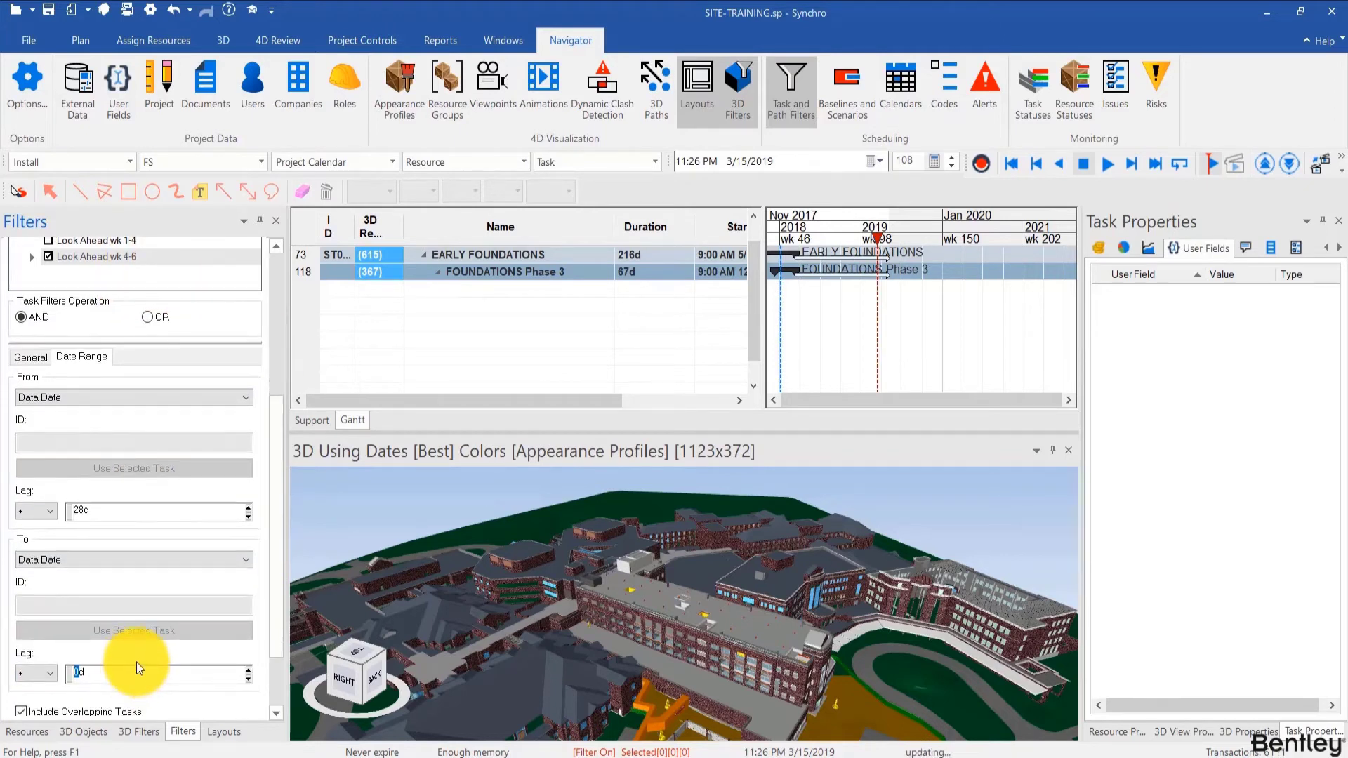
{"action": "left_click", "coordinate": [76, 504]}
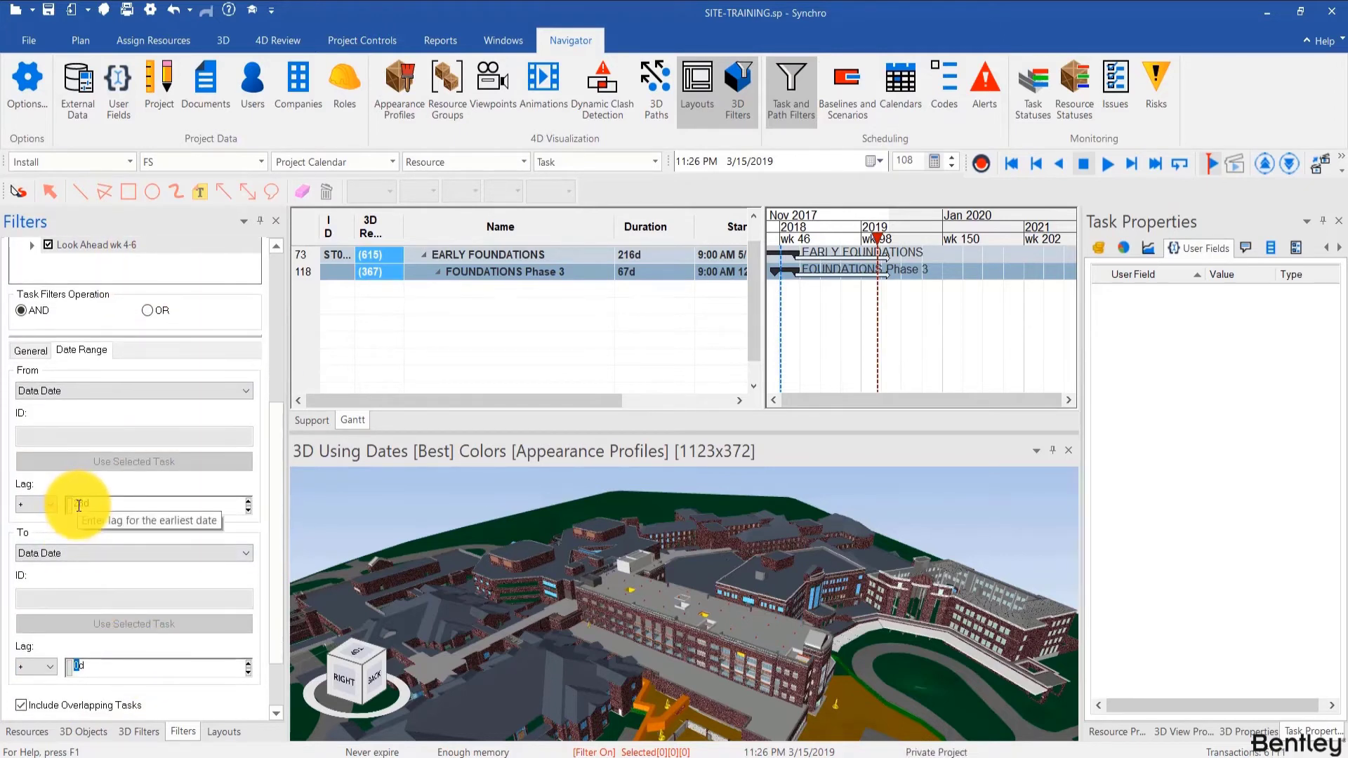
{"action": "type", "text": "28"}
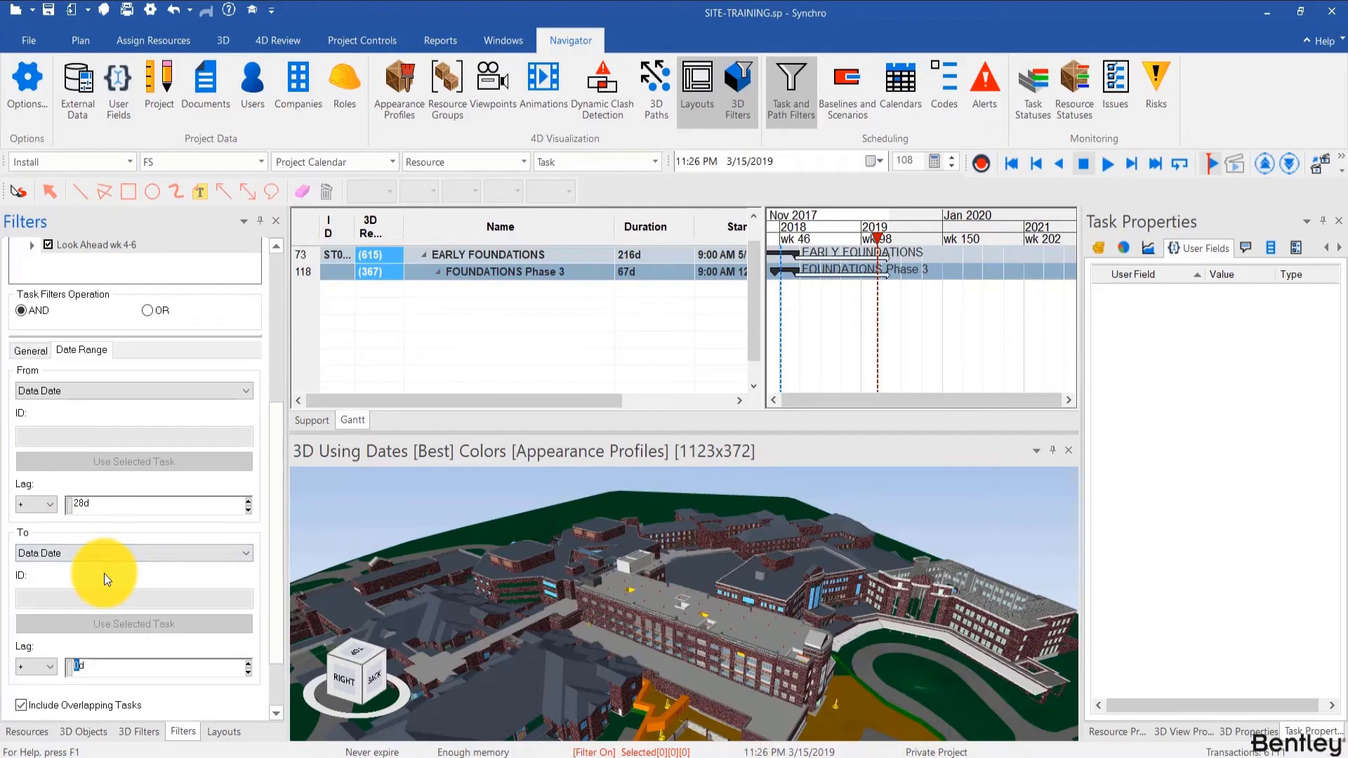
{"action": "type", "text": "45"}
{"action": "left_click", "coordinate": [105, 501]}
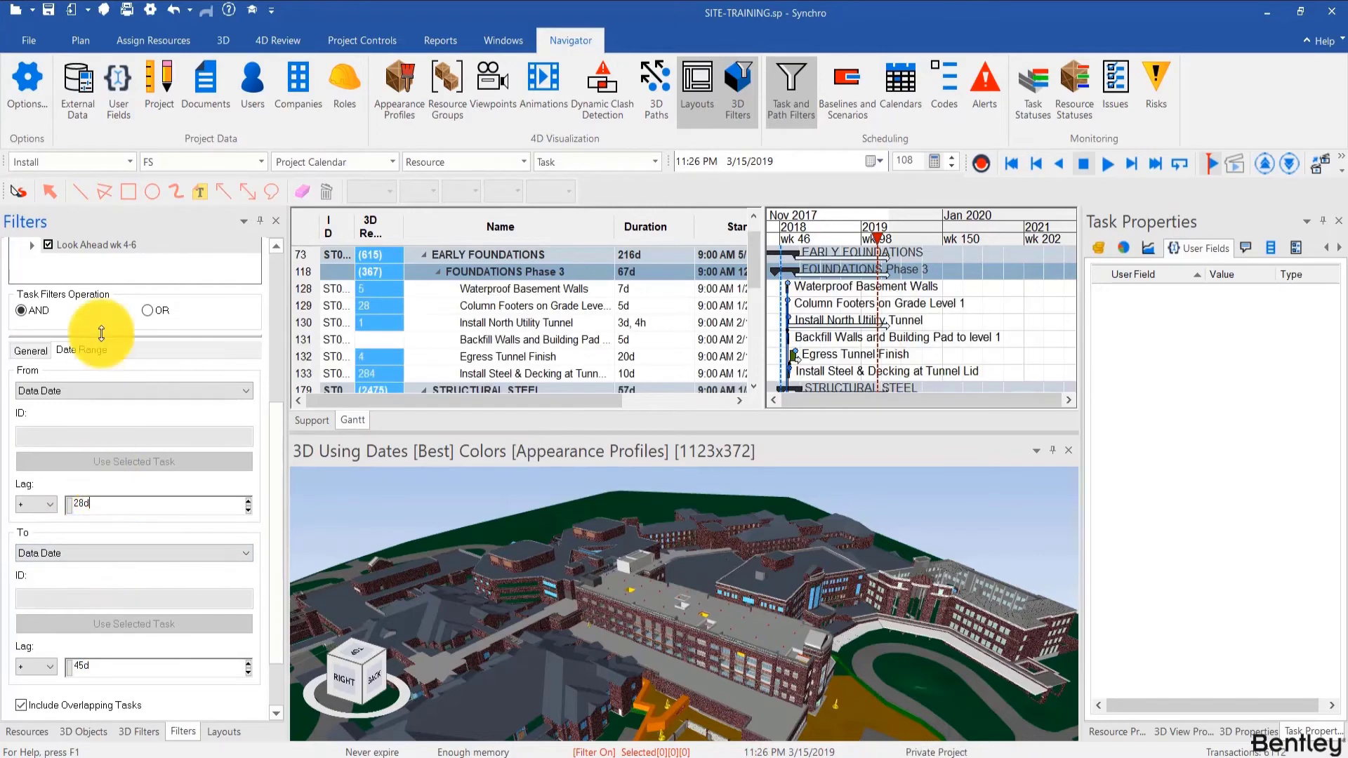
Alternate between the "Look Ahead wk 1-4" and "Look Ahead wk 4-6" filters to compare their tasks, and turn both off
{"action": "scroll", "coordinate": [78, 281], "scroll_direction": "up", "scroll_amount": 3}
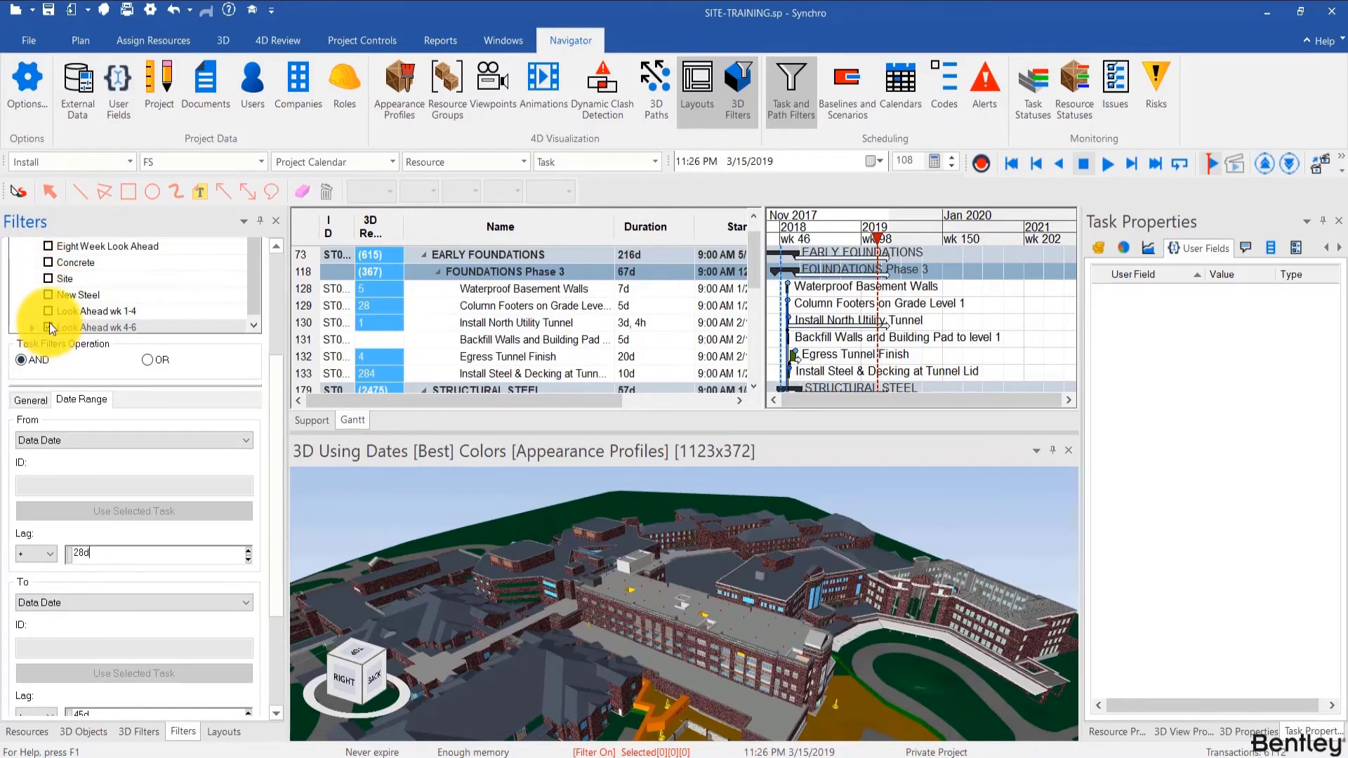
{"action": "left_click", "coordinate": [48, 312]}
{"action": "left_click", "coordinate": [48, 327]}
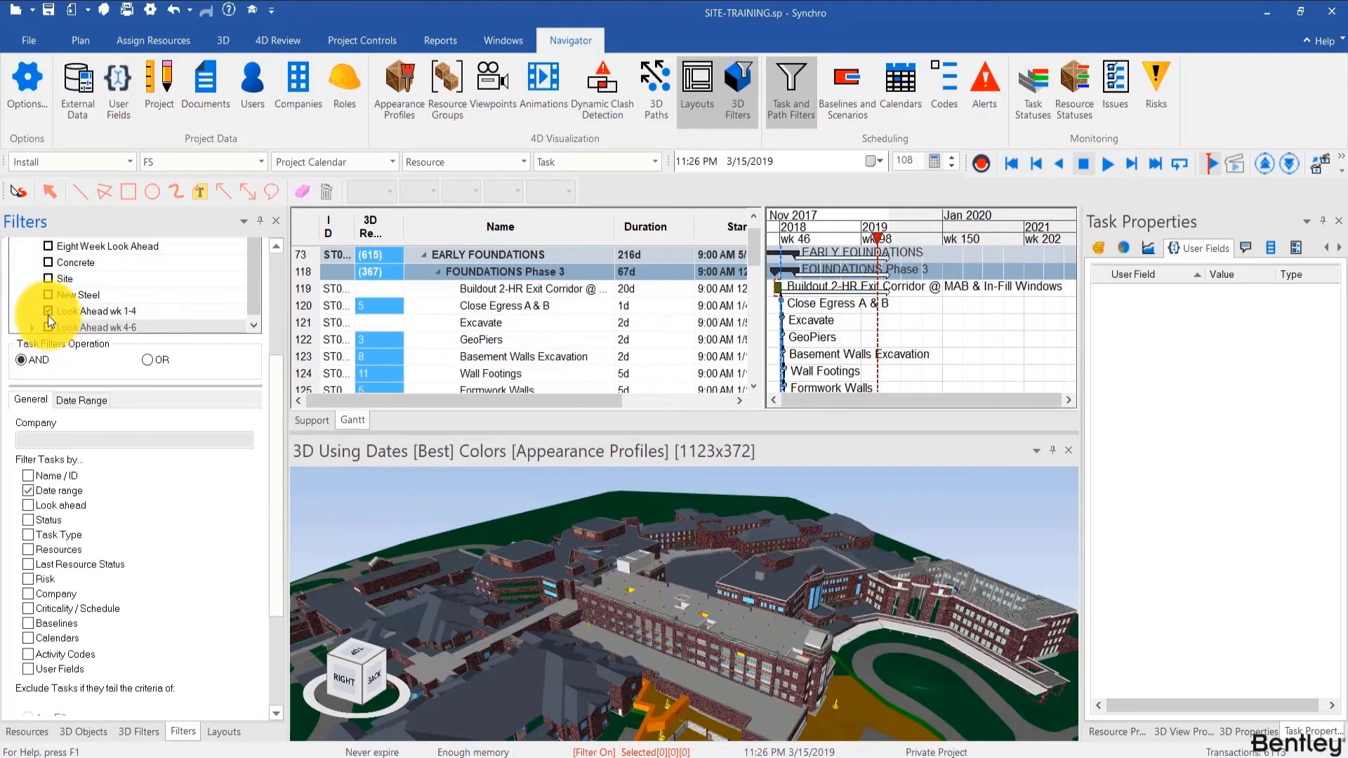
{"action": "left_click", "coordinate": [48, 327]}
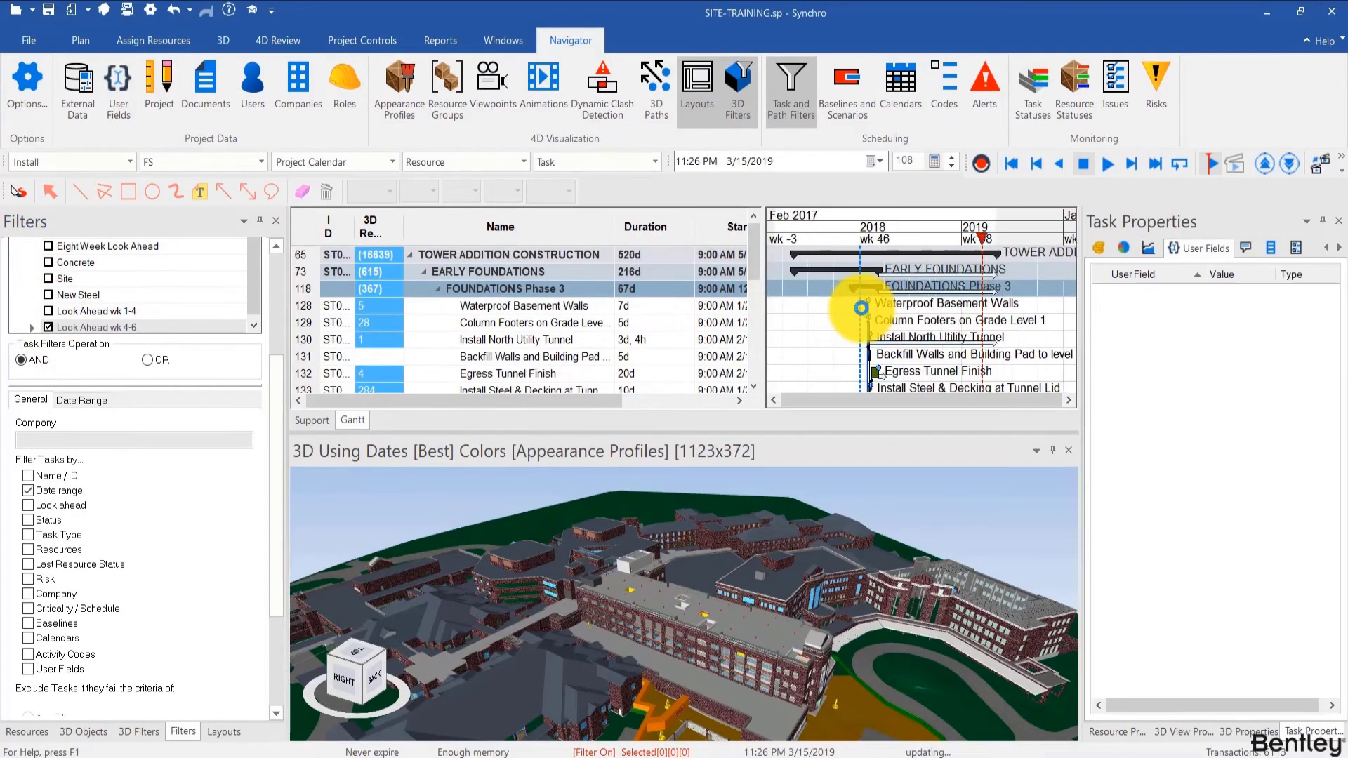
{"action": "left_click", "coordinate": [49, 311]}
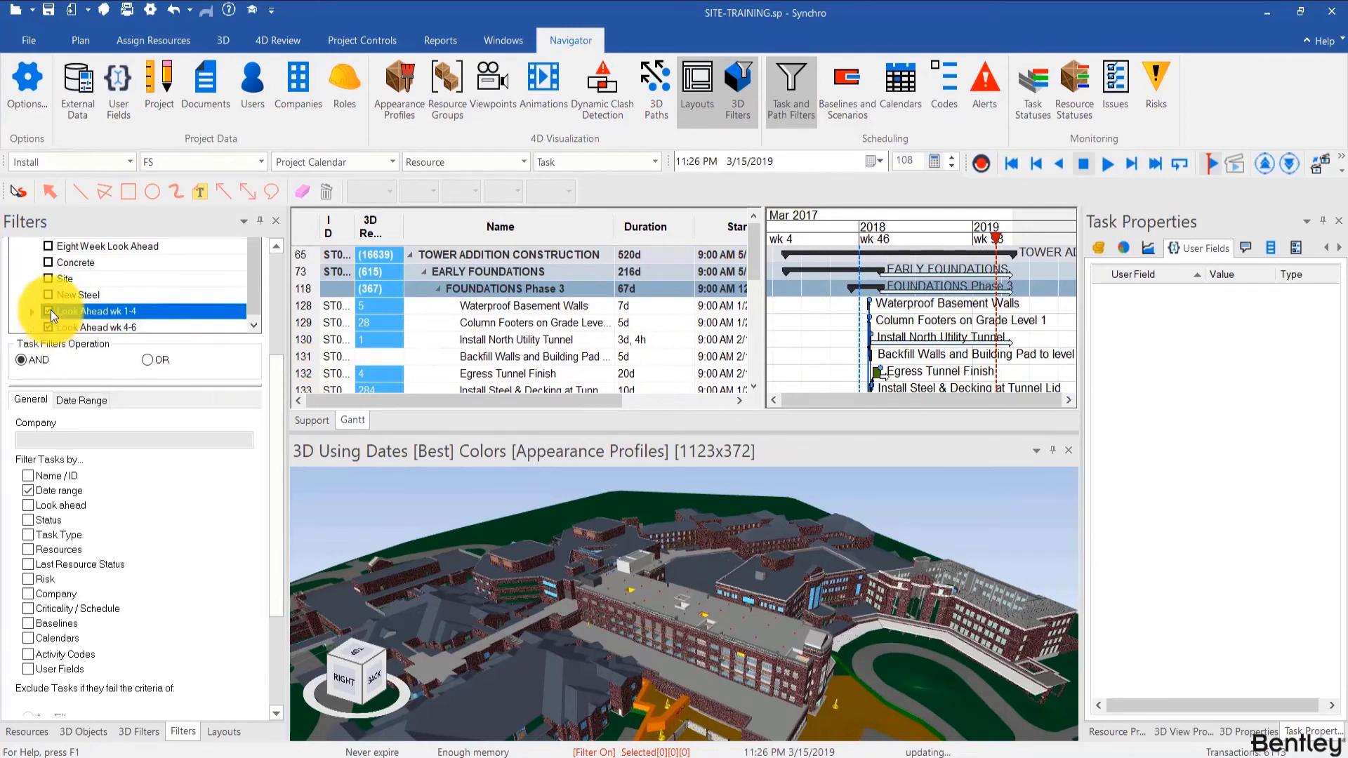
{"action": "left_click", "coordinate": [48, 311]}
{"action": "left_click", "coordinate": [49, 327]}
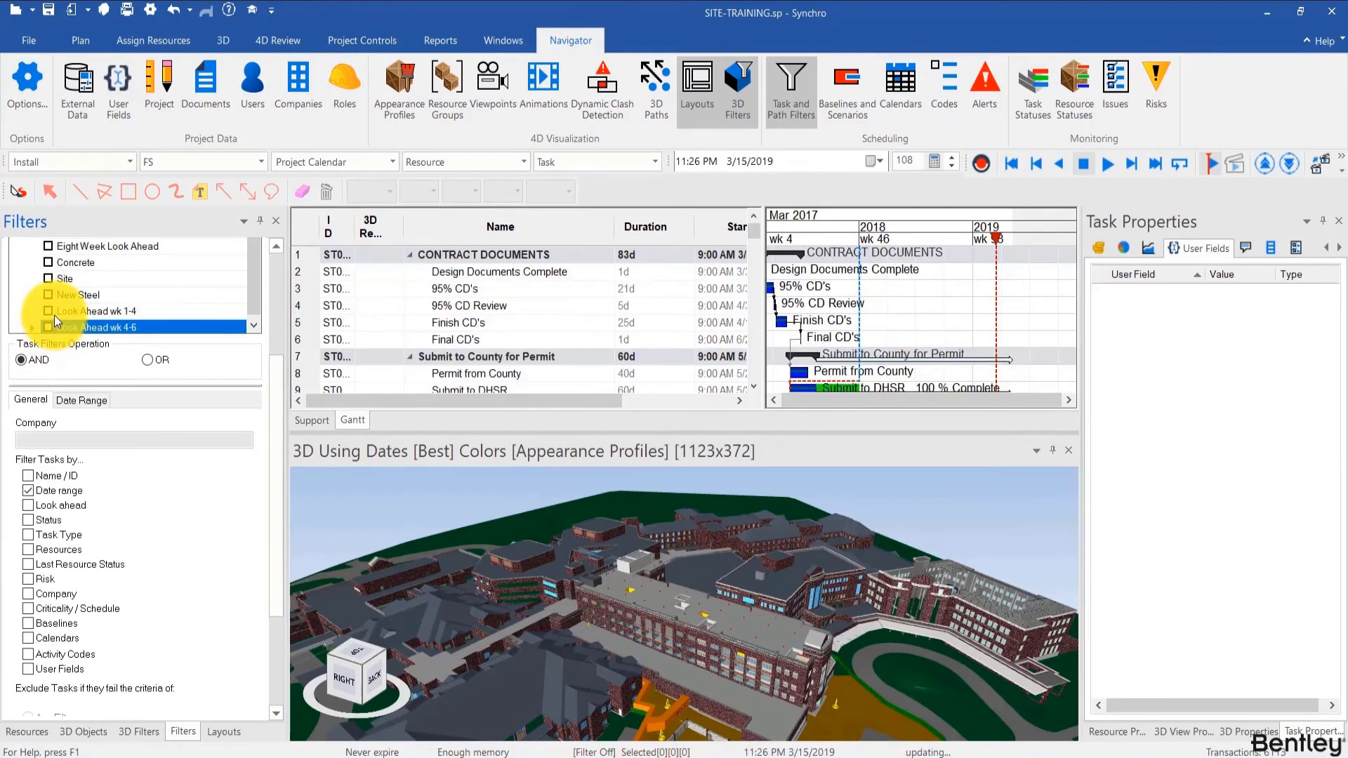
Add another task filter and name it "Has Issues"
{"action": "right_click", "coordinate": [32, 315]}
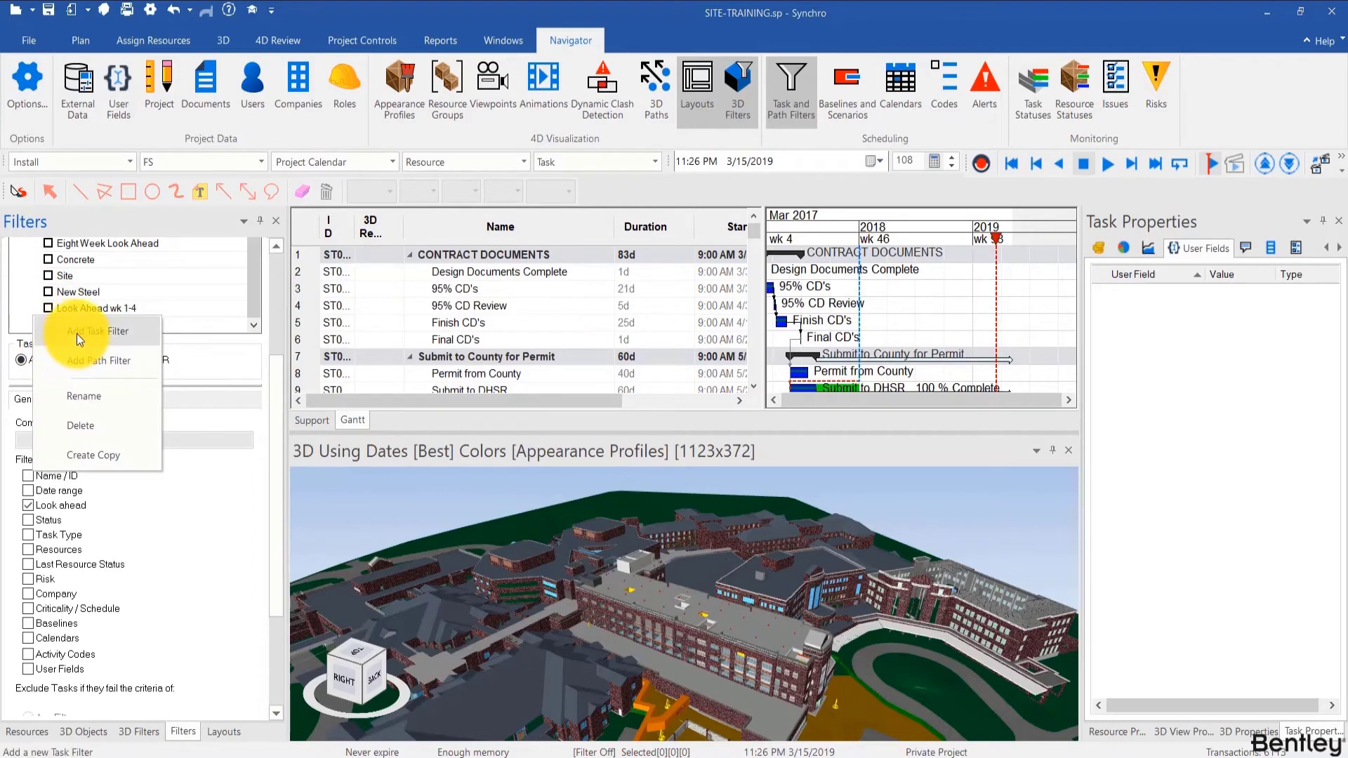
{"action": "left_click", "coordinate": [119, 352]}
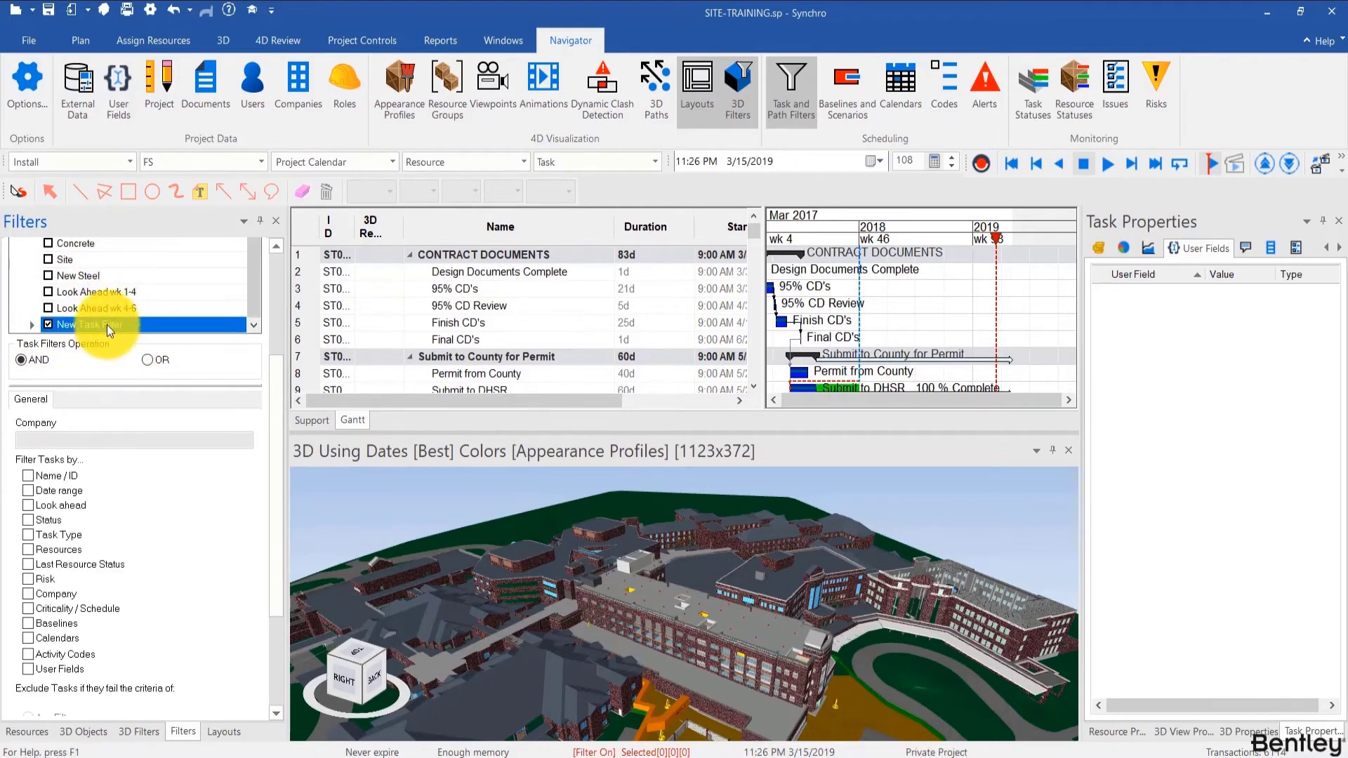
{"action": "left_click", "coordinate": [107, 324]}
{"action": "type", "text": "Has "}
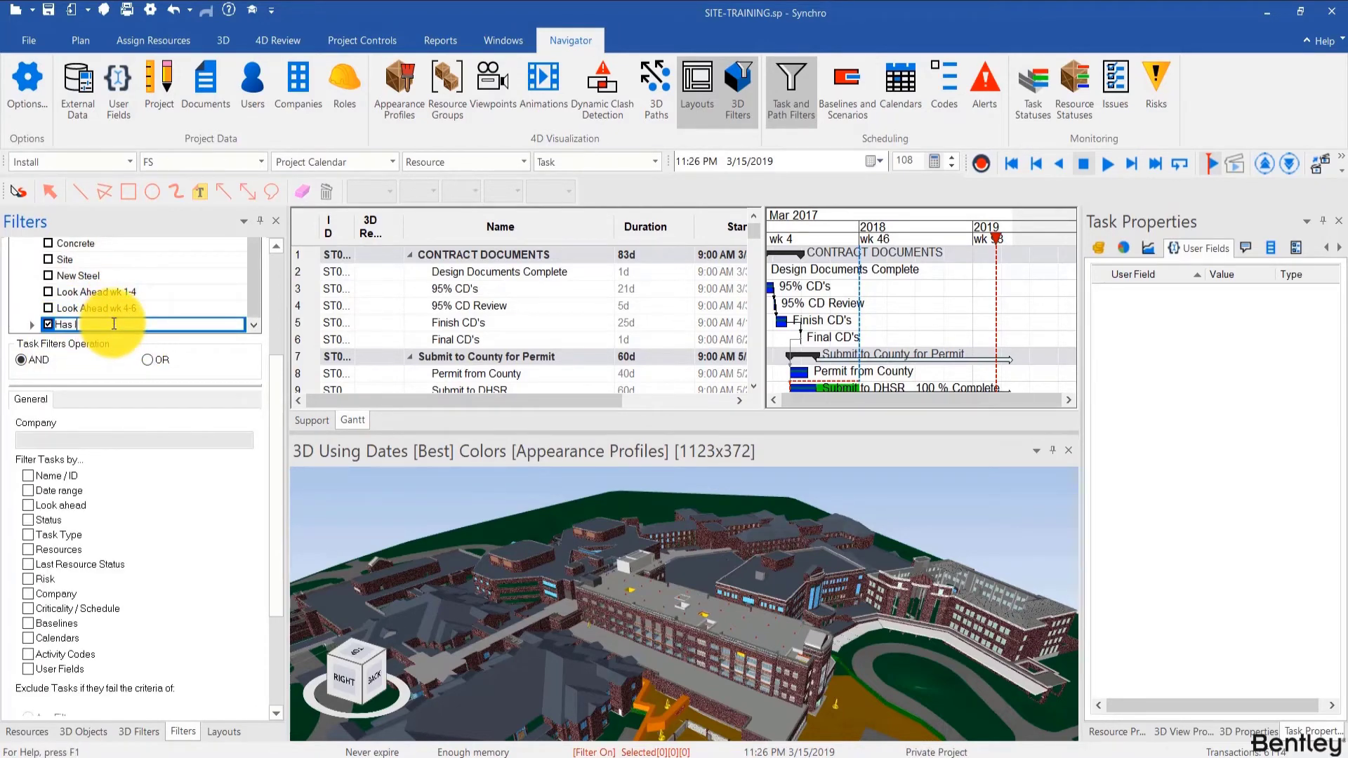
{"action": "type", "text": "Issues"}
{"action": "key", "text": "Return"}
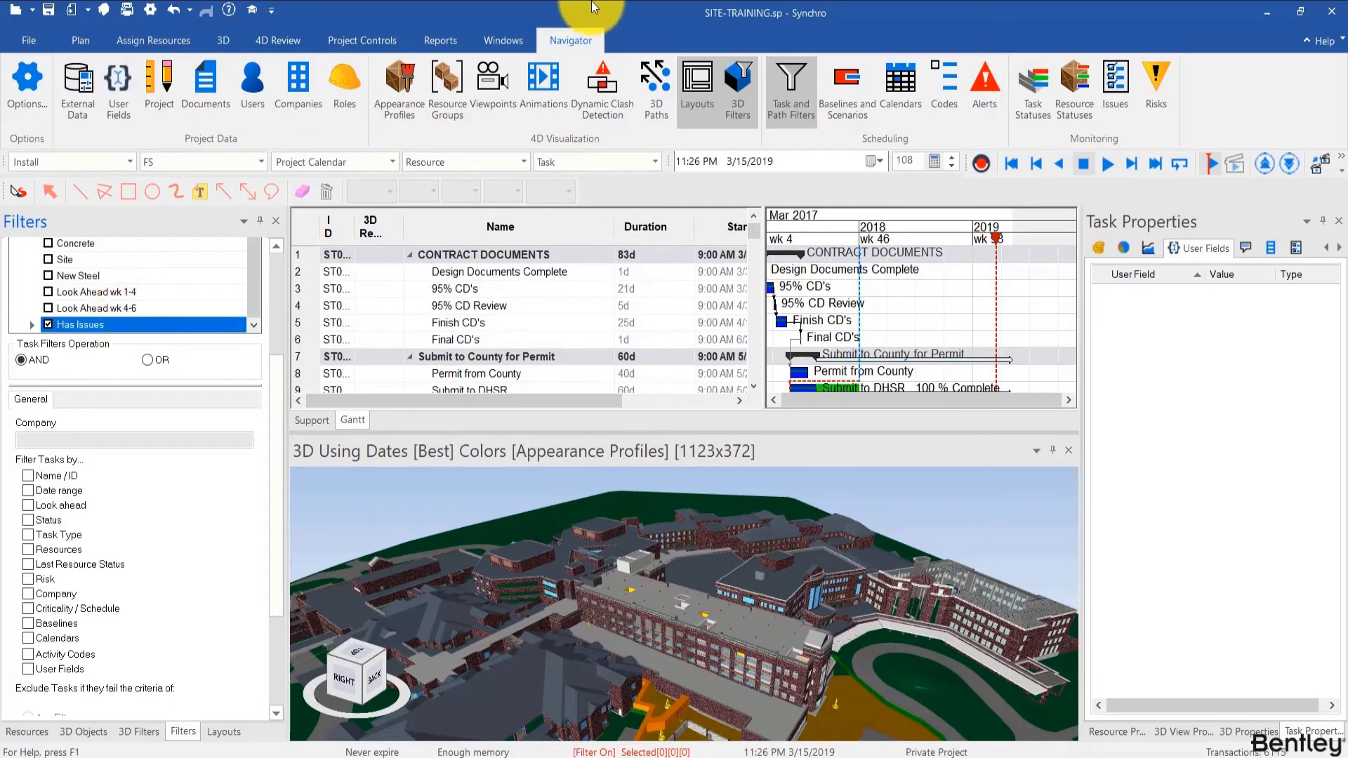
Create a task user field named "Has Issue" with type String and calculation type Don't calculate
{"action": "left_click", "coordinate": [521, 39]}
{"action": "left_click", "coordinate": [597, 38]}
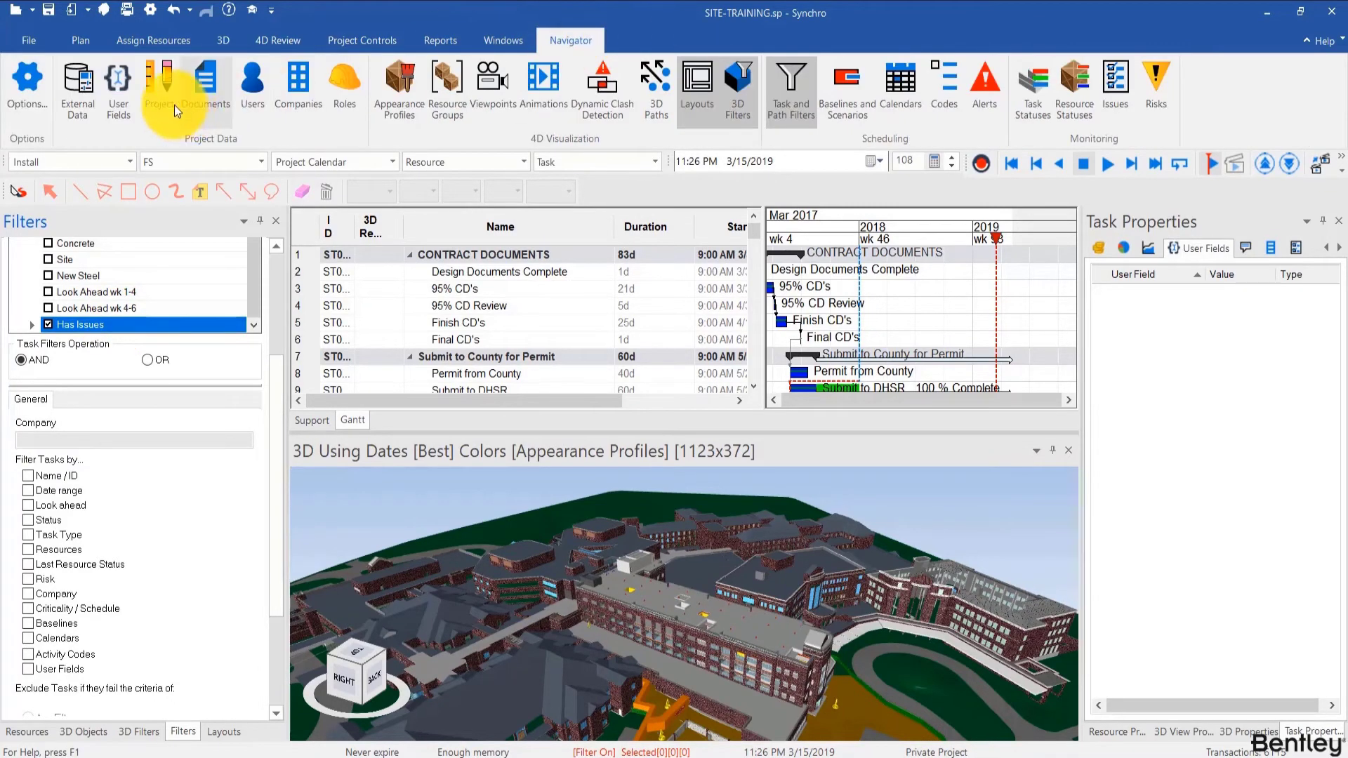
{"action": "left_click", "coordinate": [112, 83]}
{"action": "right_click", "coordinate": [120, 362]}
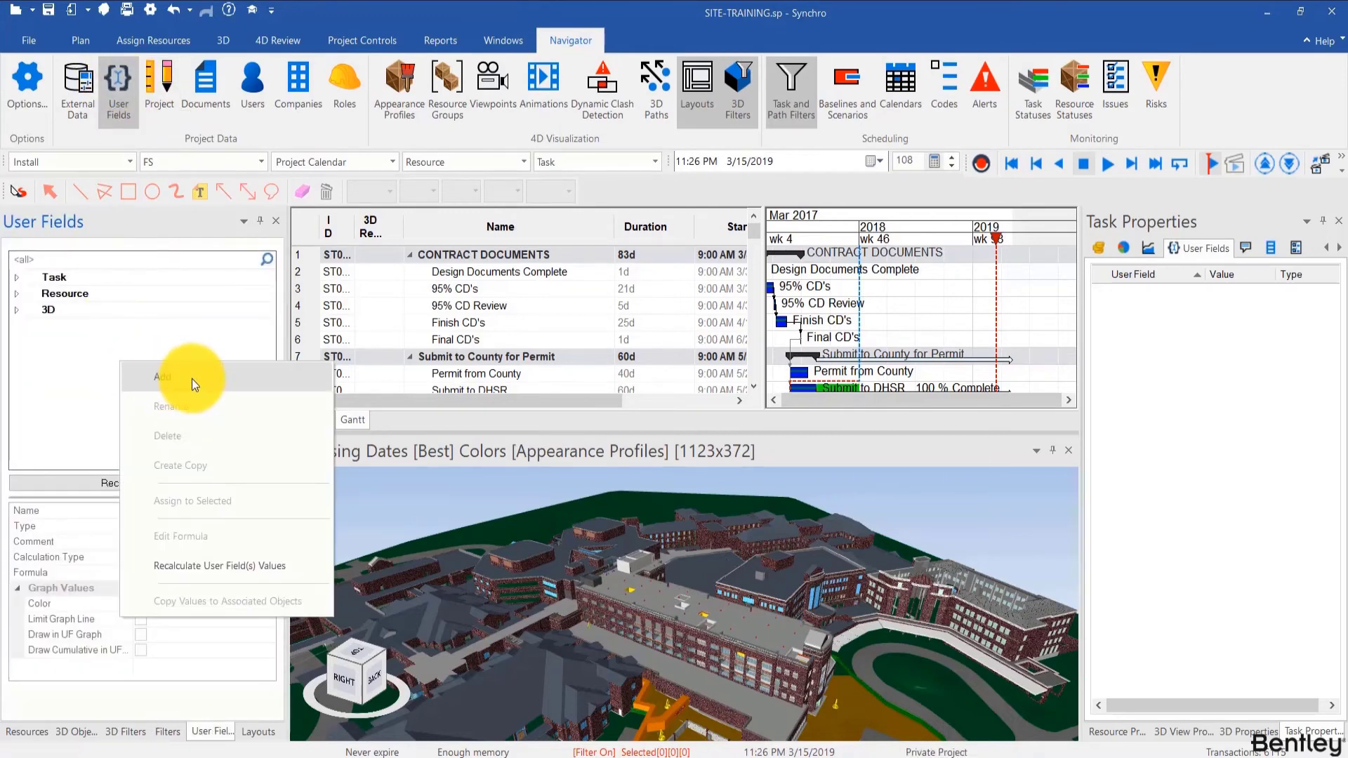
{"action": "left_click", "coordinate": [192, 377]}
{"action": "type", "text": "Ha"}
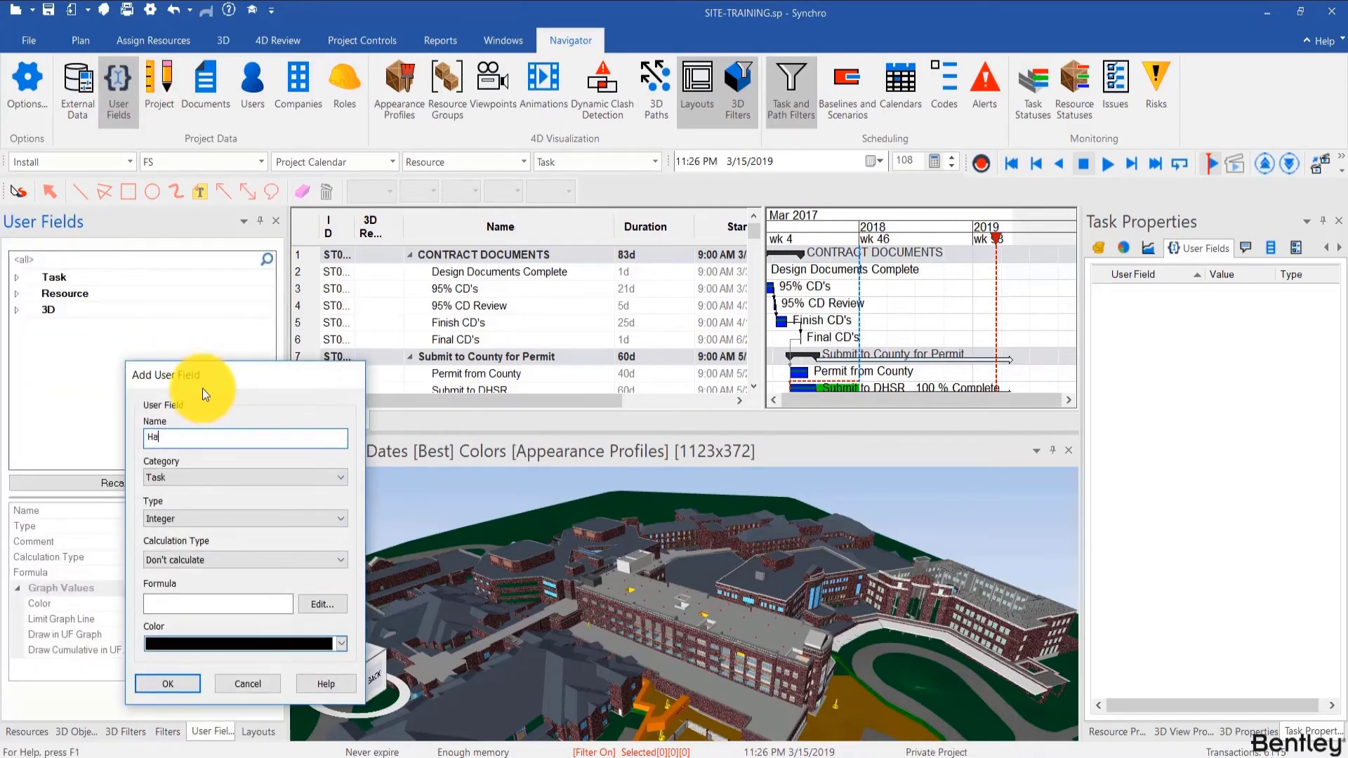
{"action": "type", "text": "s Issue"}
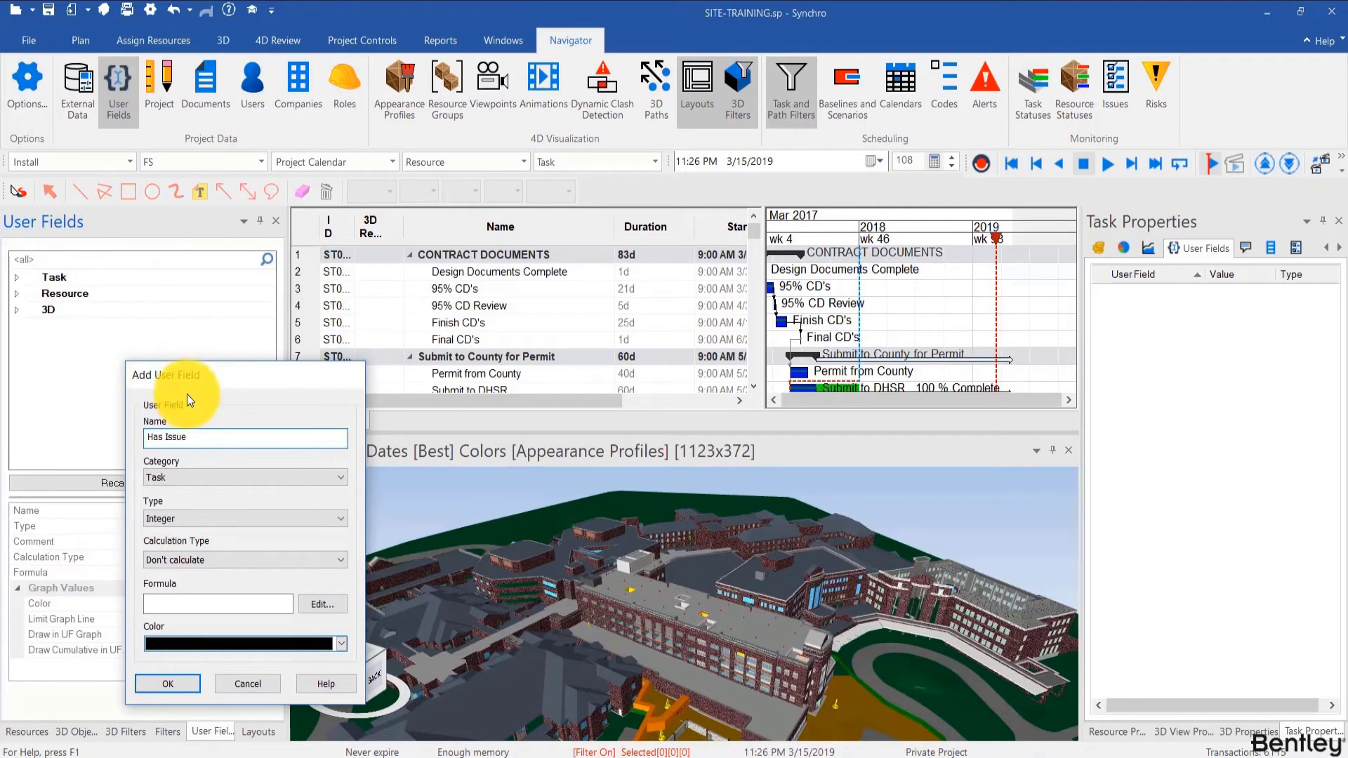
{"action": "left_click", "coordinate": [199, 520]}
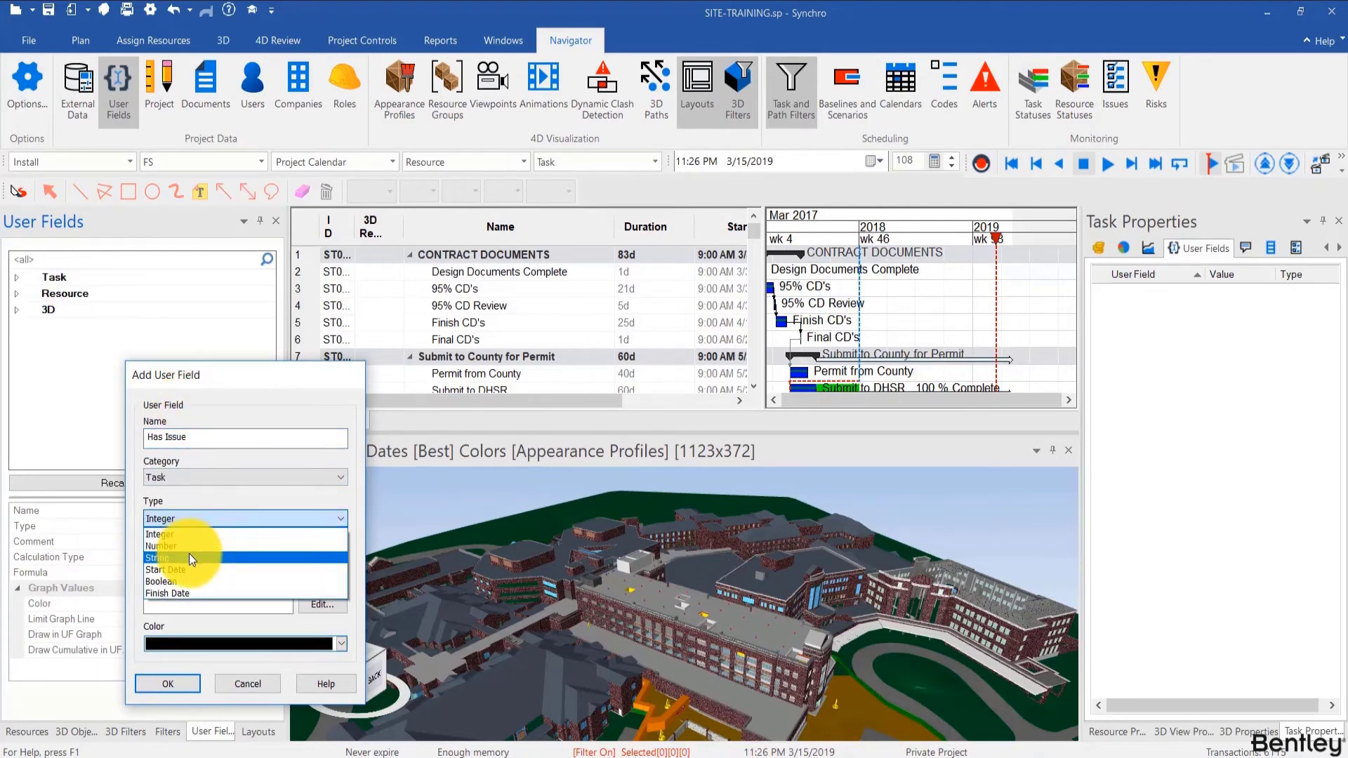
{"action": "left_click", "coordinate": [188, 559]}
{"action": "left_click", "coordinate": [195, 559]}
{"action": "left_click", "coordinate": [195, 570]}
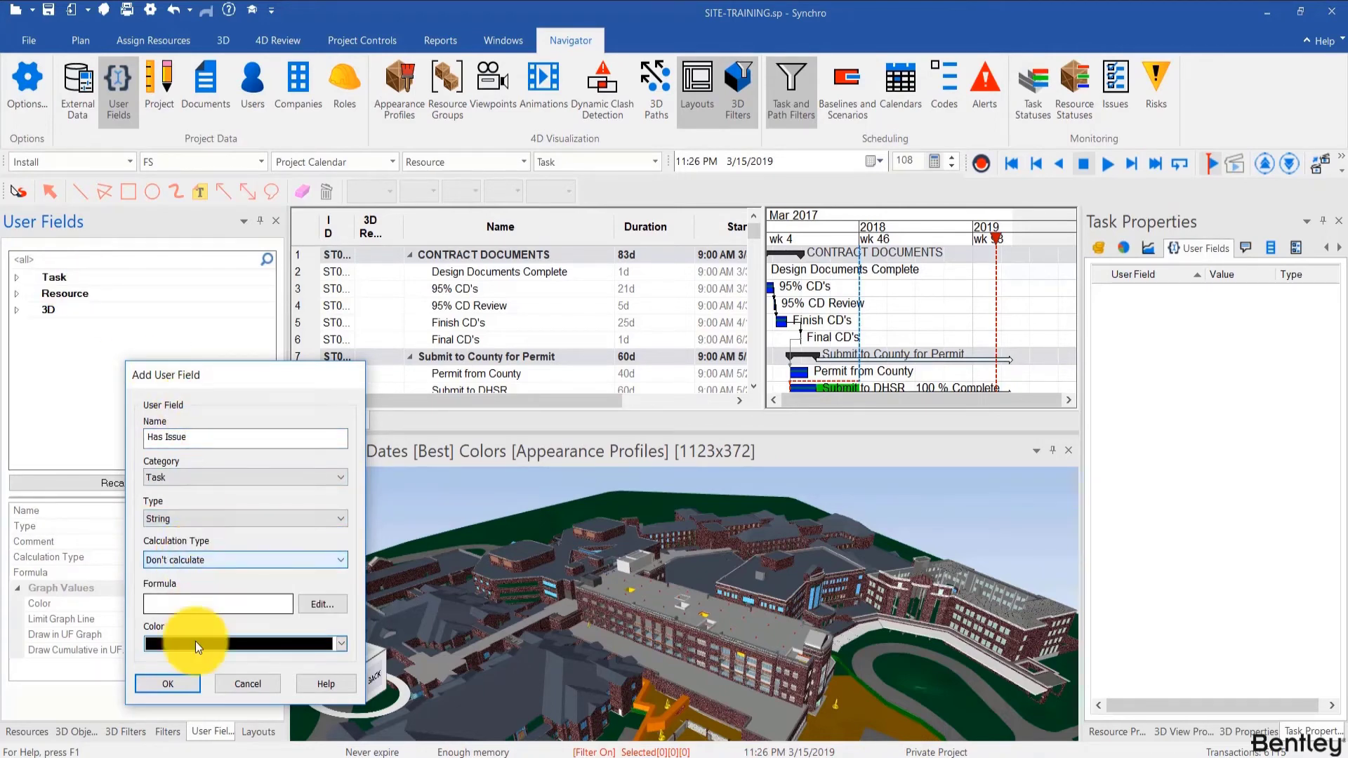
{"action": "left_click", "coordinate": [187, 682]}
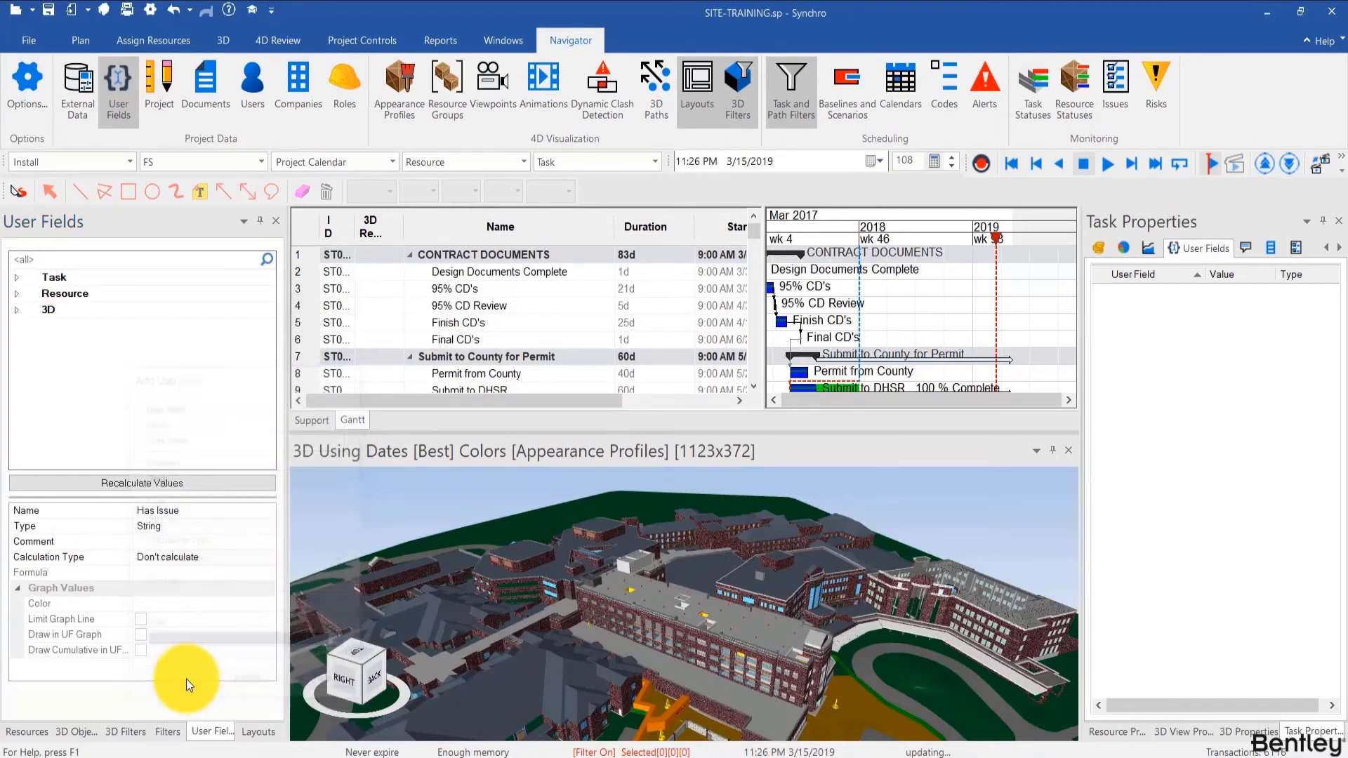
Add the "Has Issue" user field as a column in the task table, placed directly after Name
{"action": "right_click", "coordinate": [507, 236]}
{"action": "left_click", "coordinate": [570, 286]}
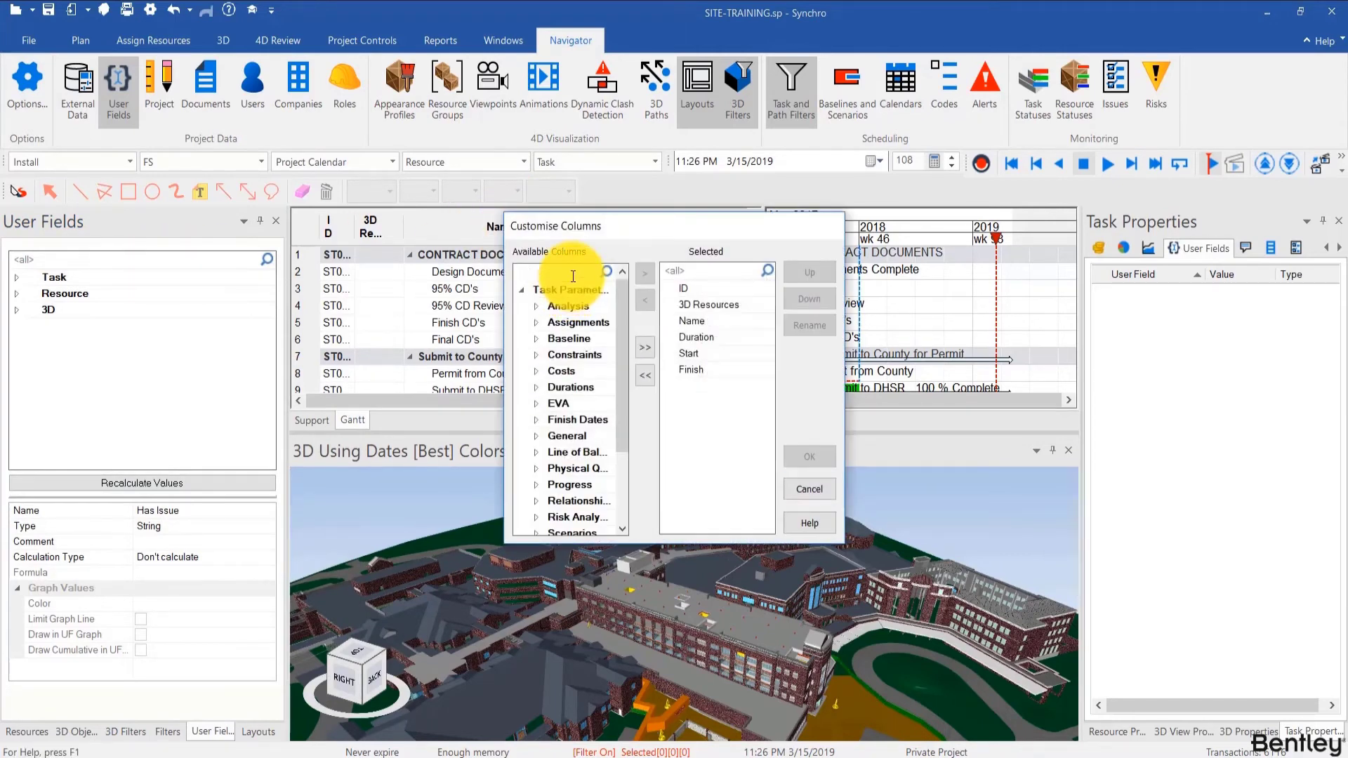
{"action": "left_click", "coordinate": [573, 271]}
{"action": "type", "text": "has"}
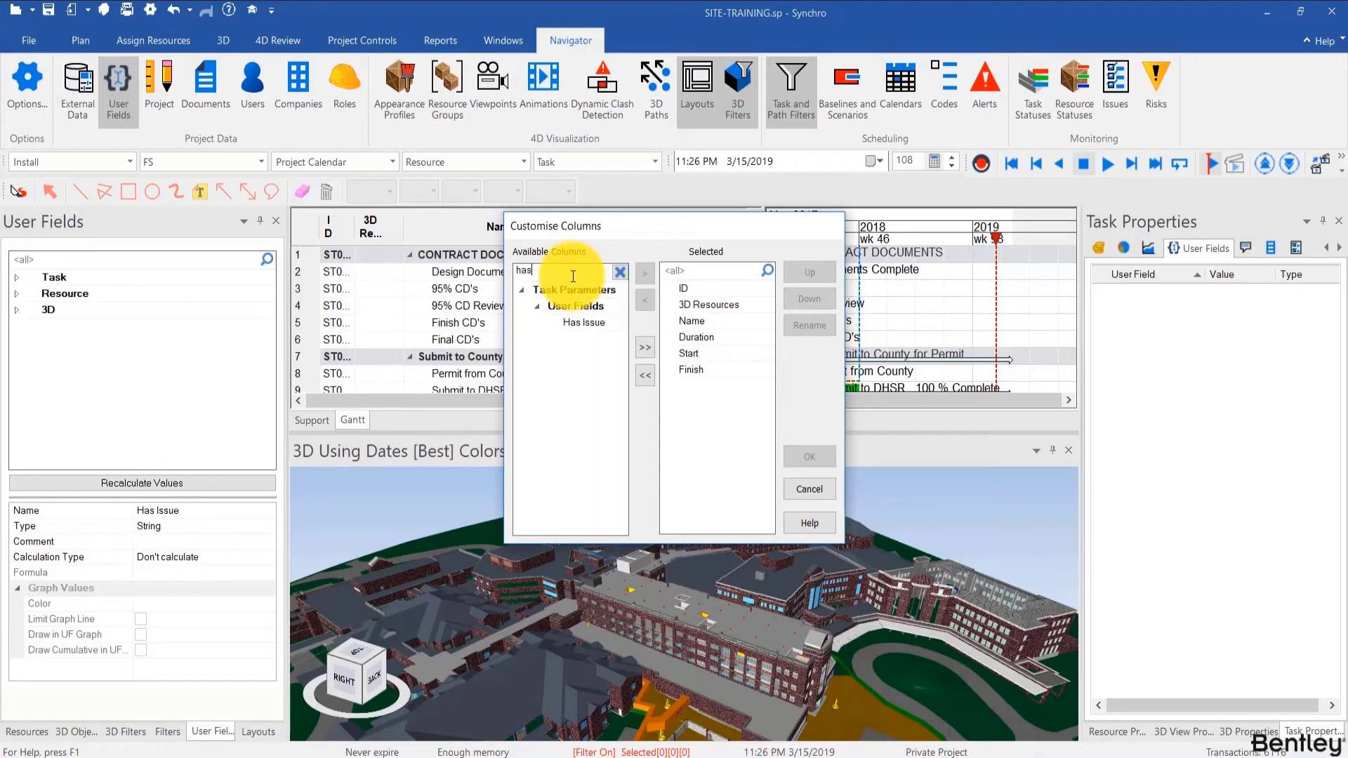
{"action": "double_click", "coordinate": [583, 323]}
{"action": "left_click", "coordinate": [805, 277]}
{"action": "left_click", "coordinate": [804, 276]}
{"action": "left_click", "coordinate": [805, 276]}
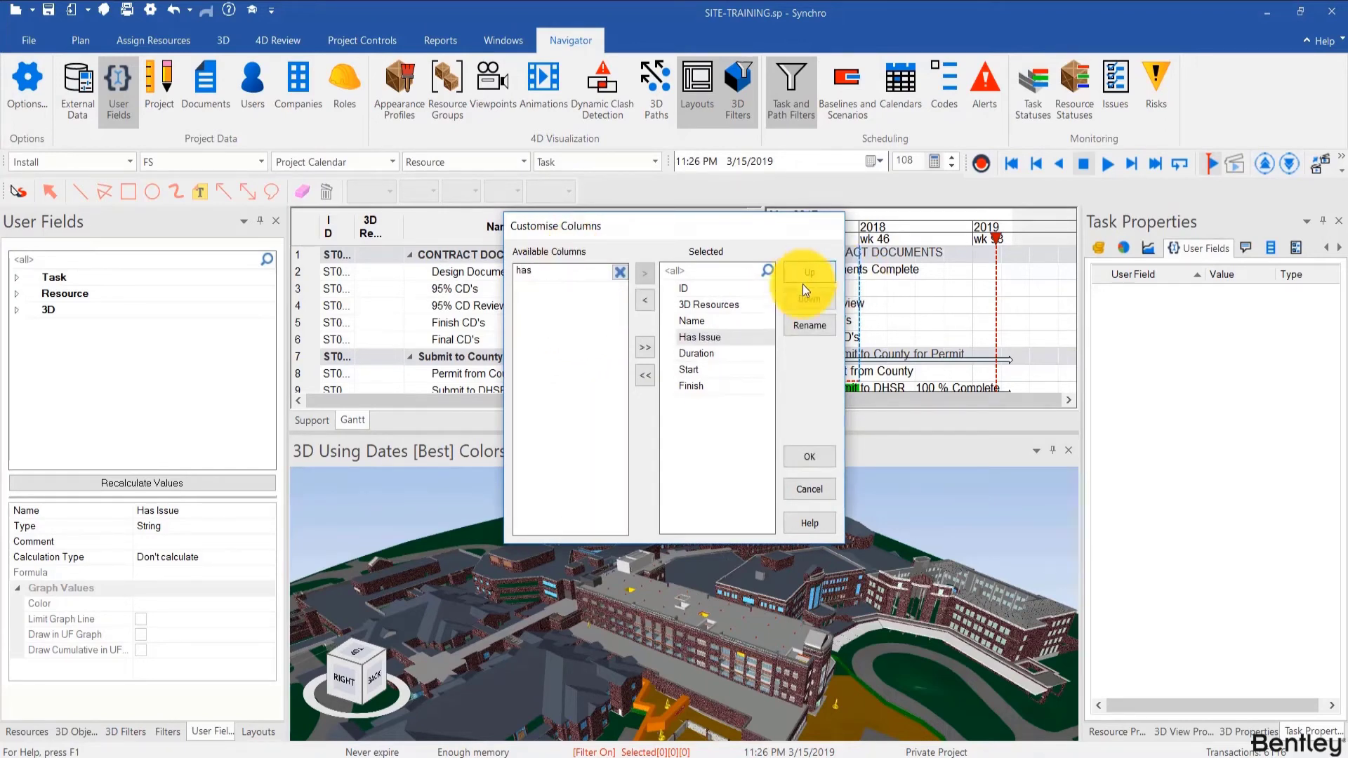
{"action": "left_click", "coordinate": [806, 455]}
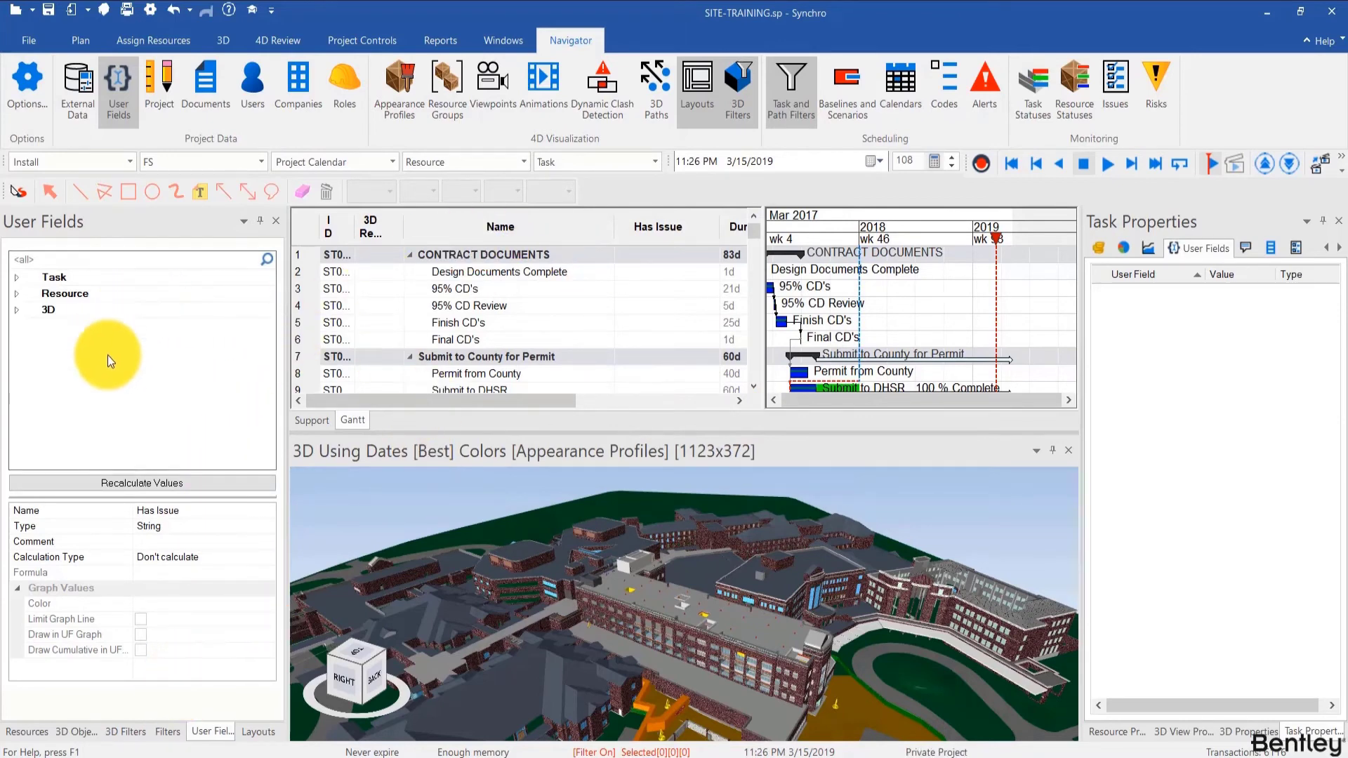
Turn on the "Look Ahead wk 1-4" task filter
{"action": "left_click", "coordinate": [163, 732]}
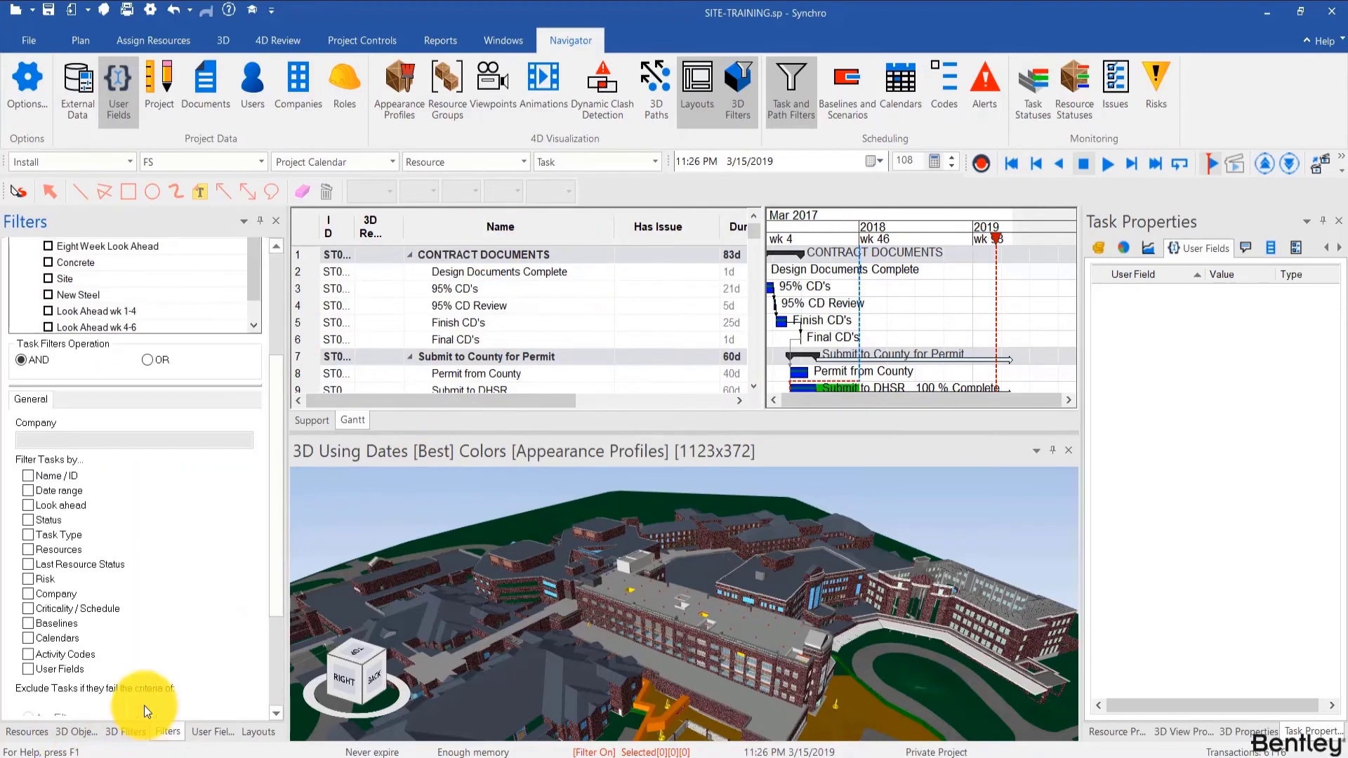
{"action": "scroll", "coordinate": [82, 277], "scroll_direction": "down", "scroll_amount": 1}
{"action": "left_click", "coordinate": [49, 294]}
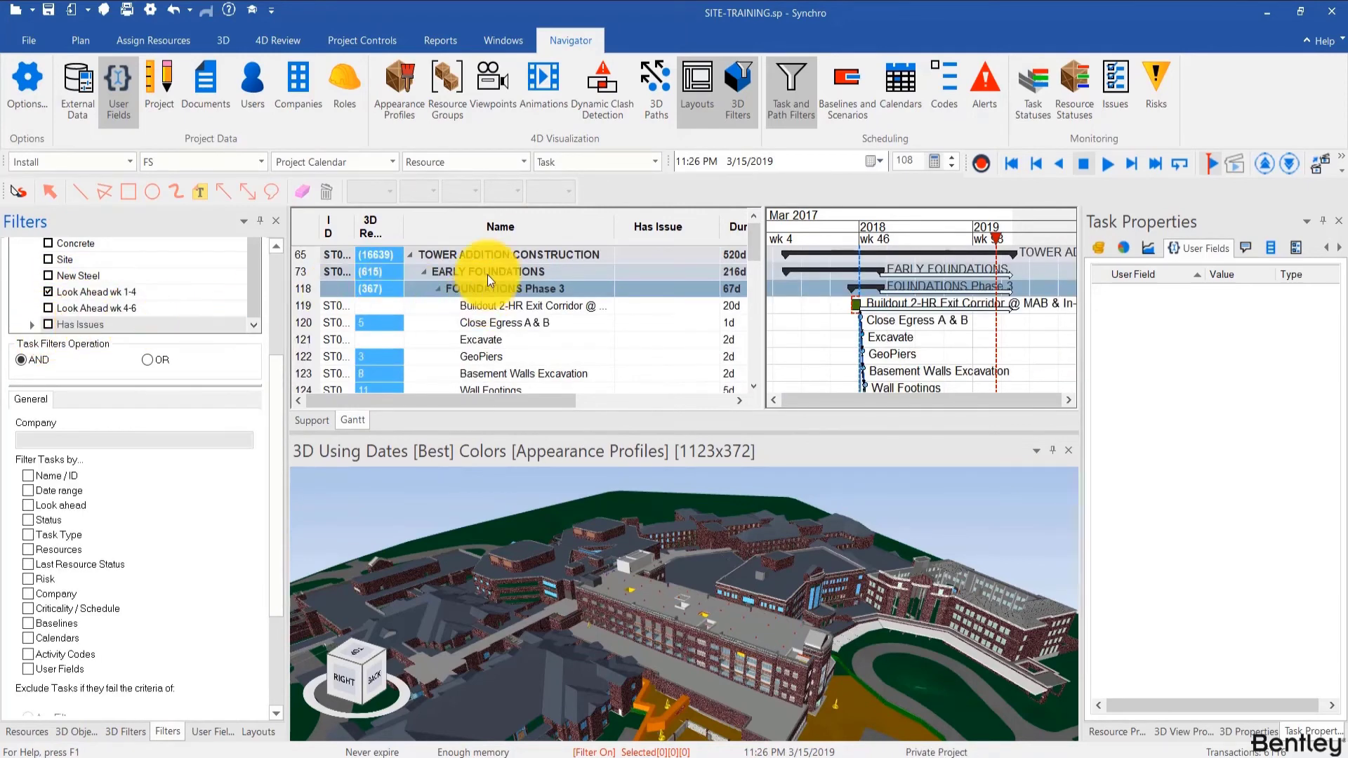
Save the current arrangement as a new layout named "Look Ahead 1-4"
{"action": "left_click", "coordinate": [245, 732]}
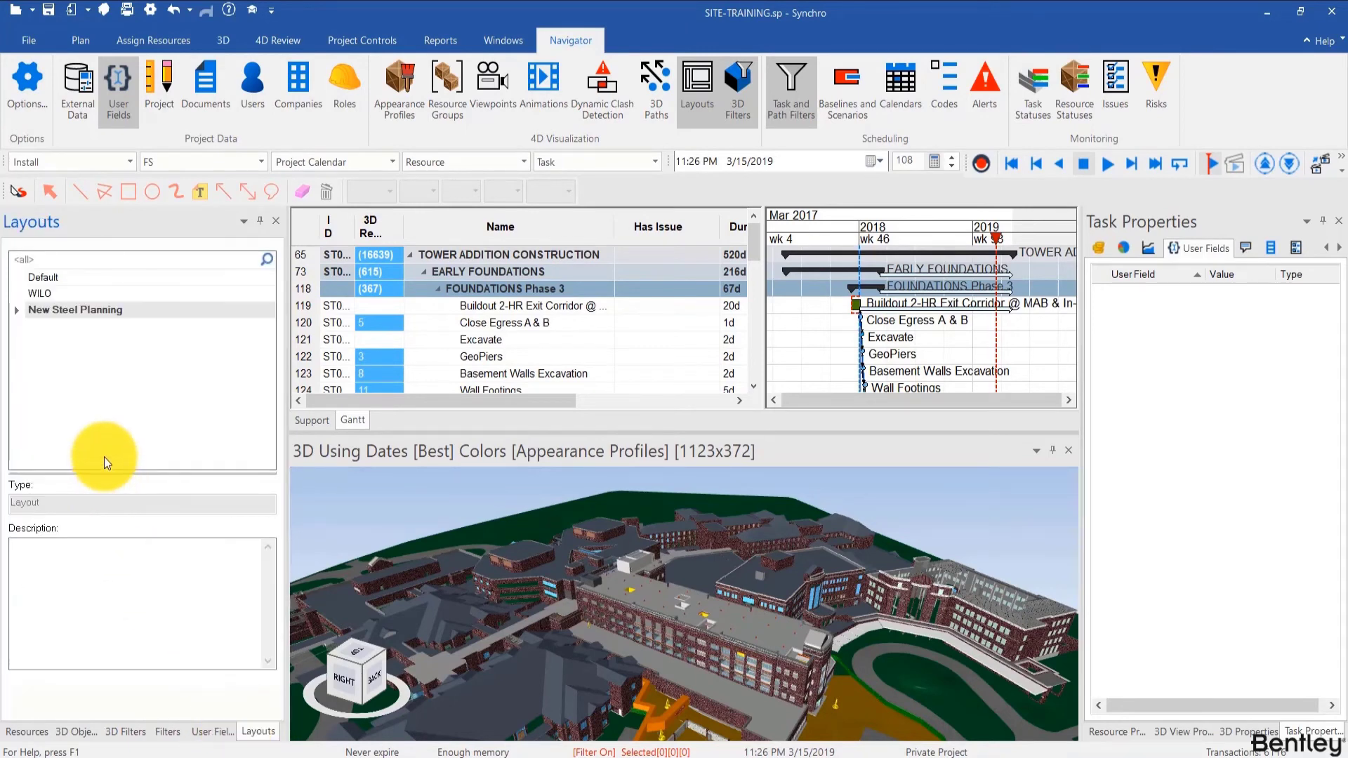
{"action": "right_click", "coordinate": [87, 385]}
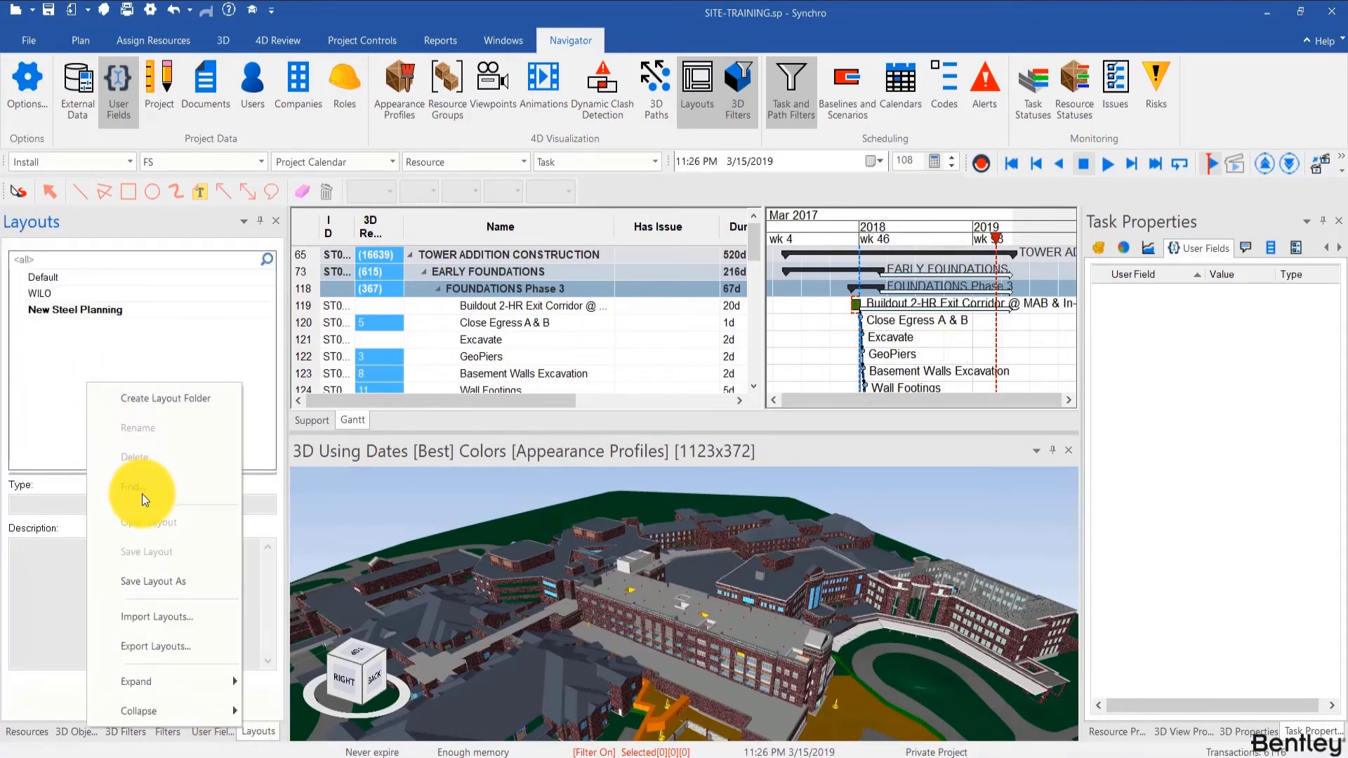
{"action": "left_click", "coordinate": [154, 583]}
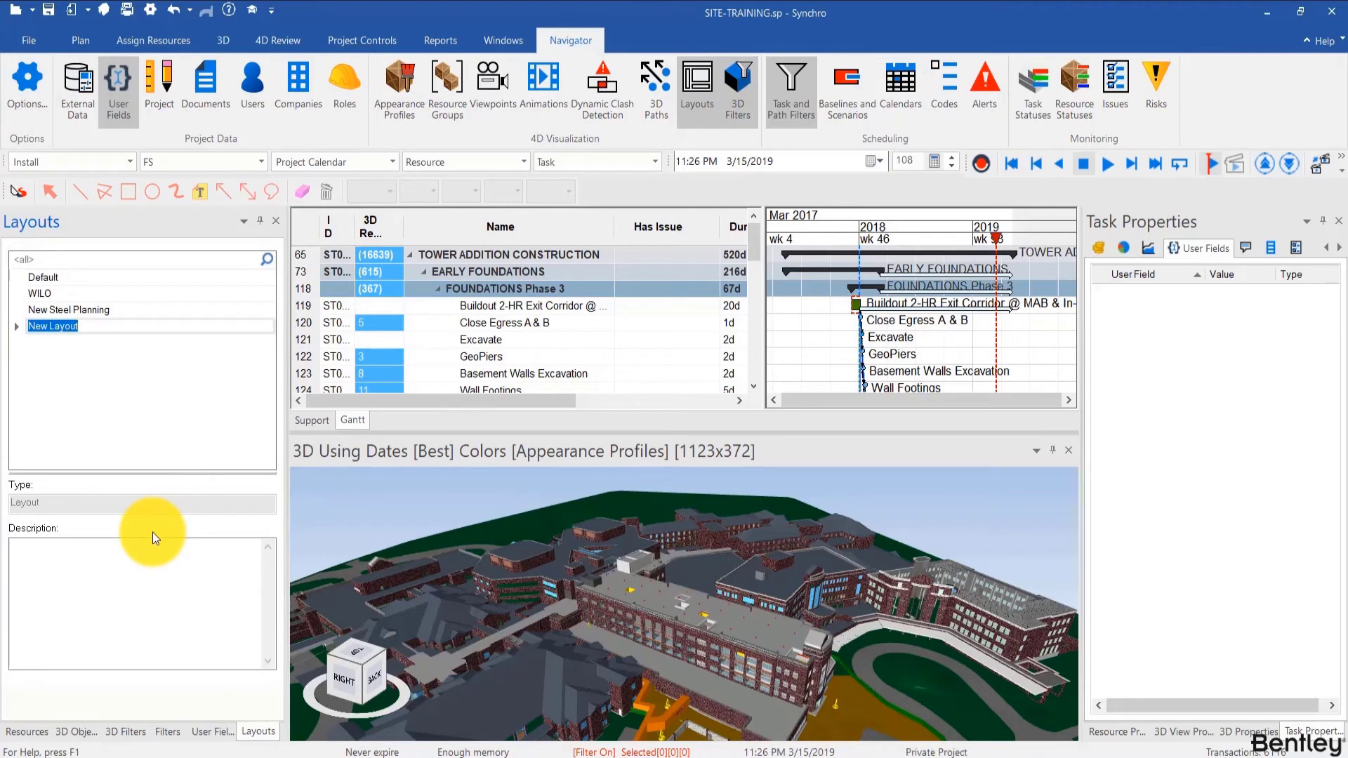
{"action": "type", "text": "L"}
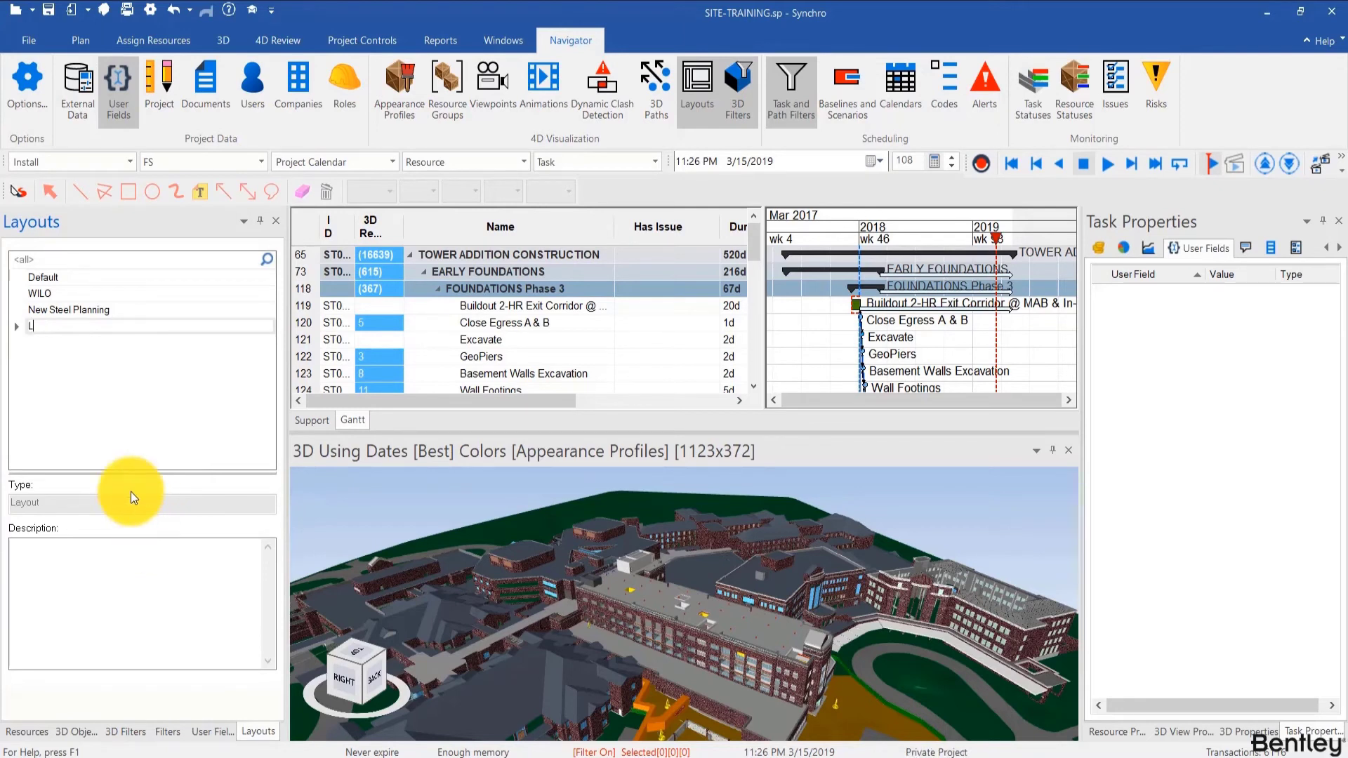
{"action": "type", "text": "ook Ahead 1-4"}
{"action": "key", "text": "Return"}
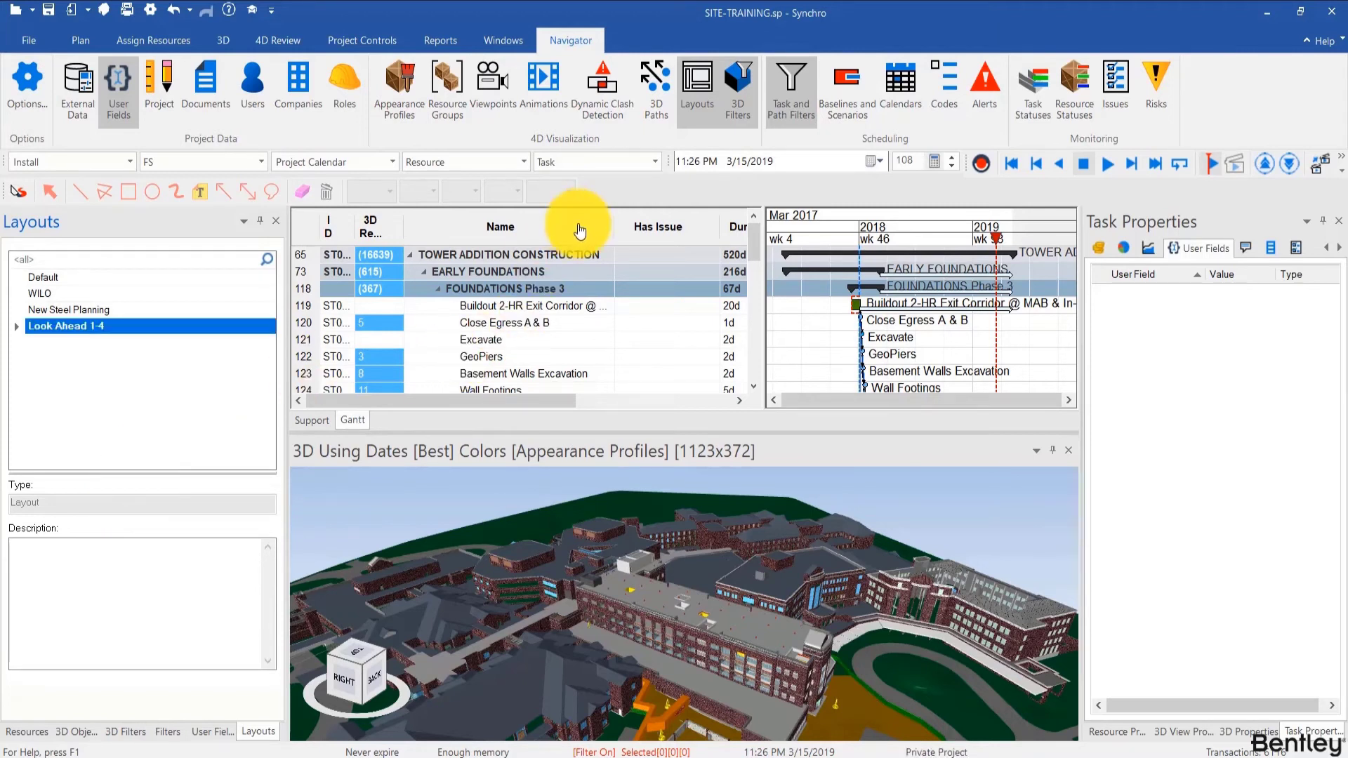
Enter "yes" in the Has Issue column for the Formwork Walls and Wall Rebar tasks
{"action": "left_click_drag", "start_coordinate": [519, 401], "coordinate": [555, 386]}
{"action": "scroll", "coordinate": [598, 337], "scroll_direction": "down", "scroll_amount": 2}
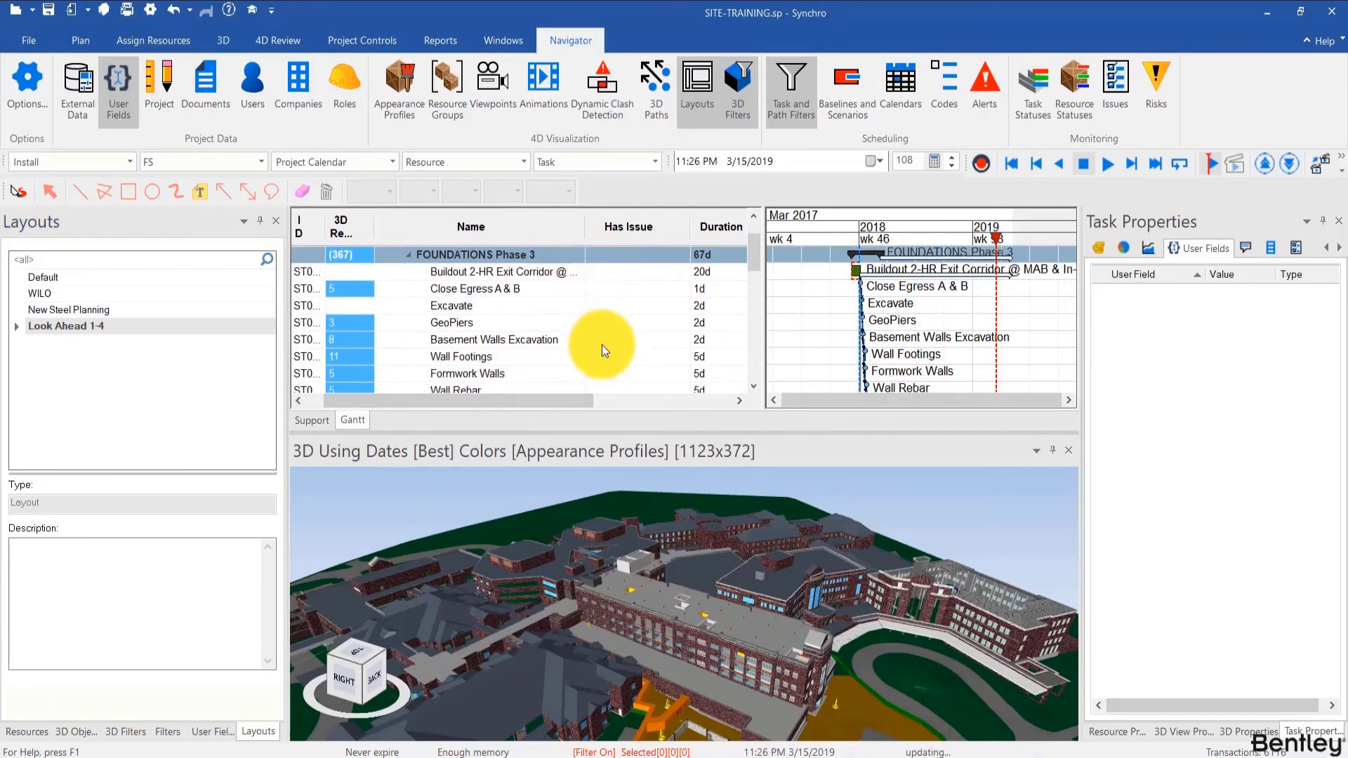
{"action": "left_click", "coordinate": [614, 327]}
{"action": "type", "text": "yes"}
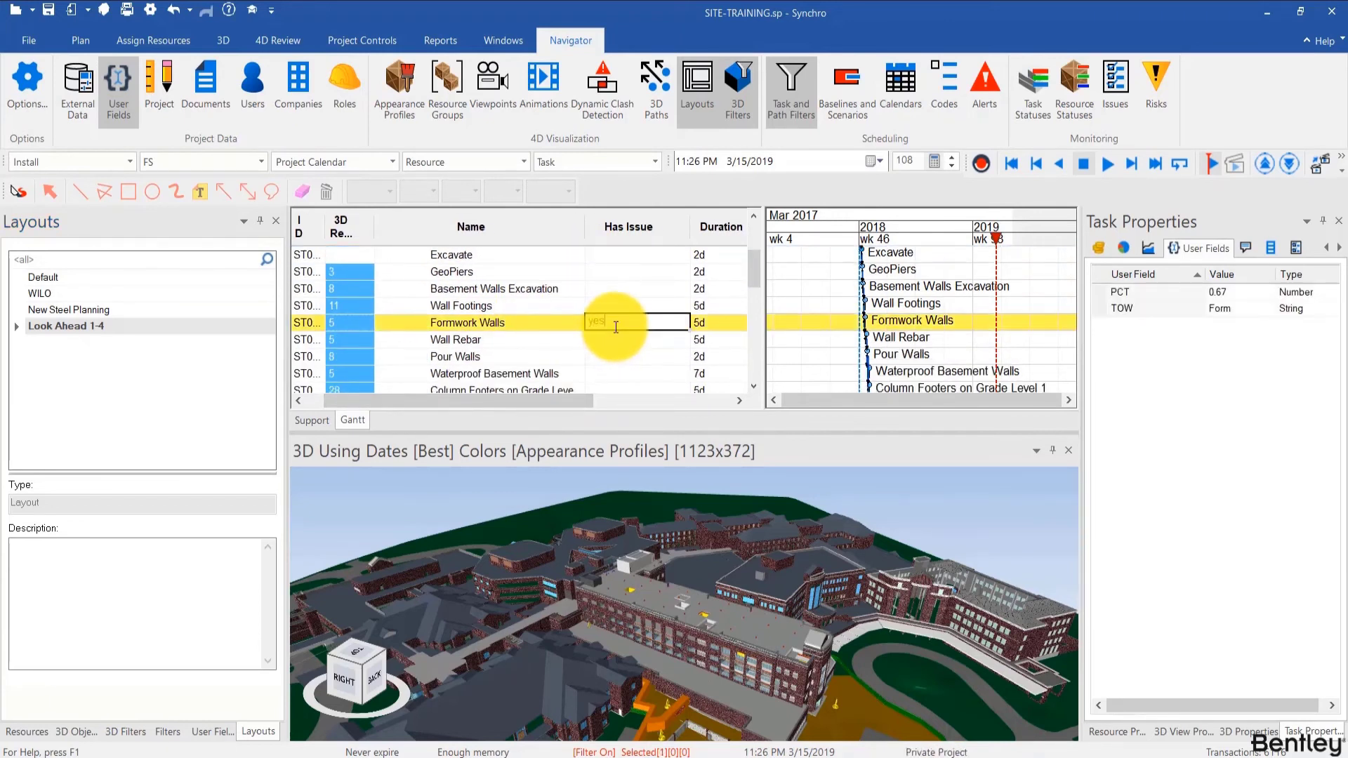
{"action": "key", "text": "Return"}
{"action": "type", "text": "yes"}
{"action": "key", "text": "Return"}
{"action": "key", "text": "Return"}
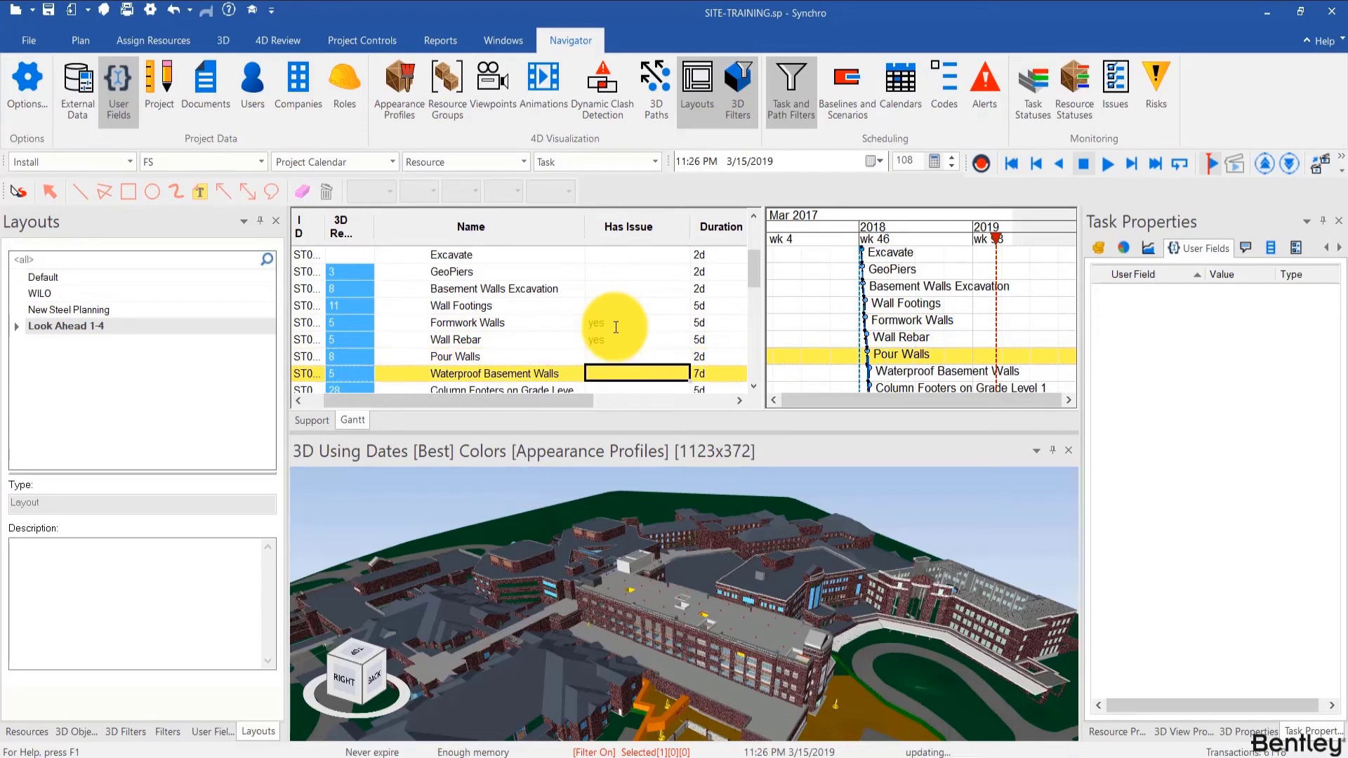
Enter "x" under Has Issue for Waterproof Basement Walls, Install Steel & Decking at Tunnel Lid, and Lift #4 Jump Form in SHEARWALLS 5,6,7,8
{"action": "type", "text": "x"}
{"action": "key", "text": "Return"}
{"action": "key", "text": "Return"}
{"action": "type", "text": "x"}
{"action": "key", "text": "Return"}
{"action": "key", "text": "Return"}
{"action": "key", "text": "Return"}
{"action": "key", "text": "Return"}
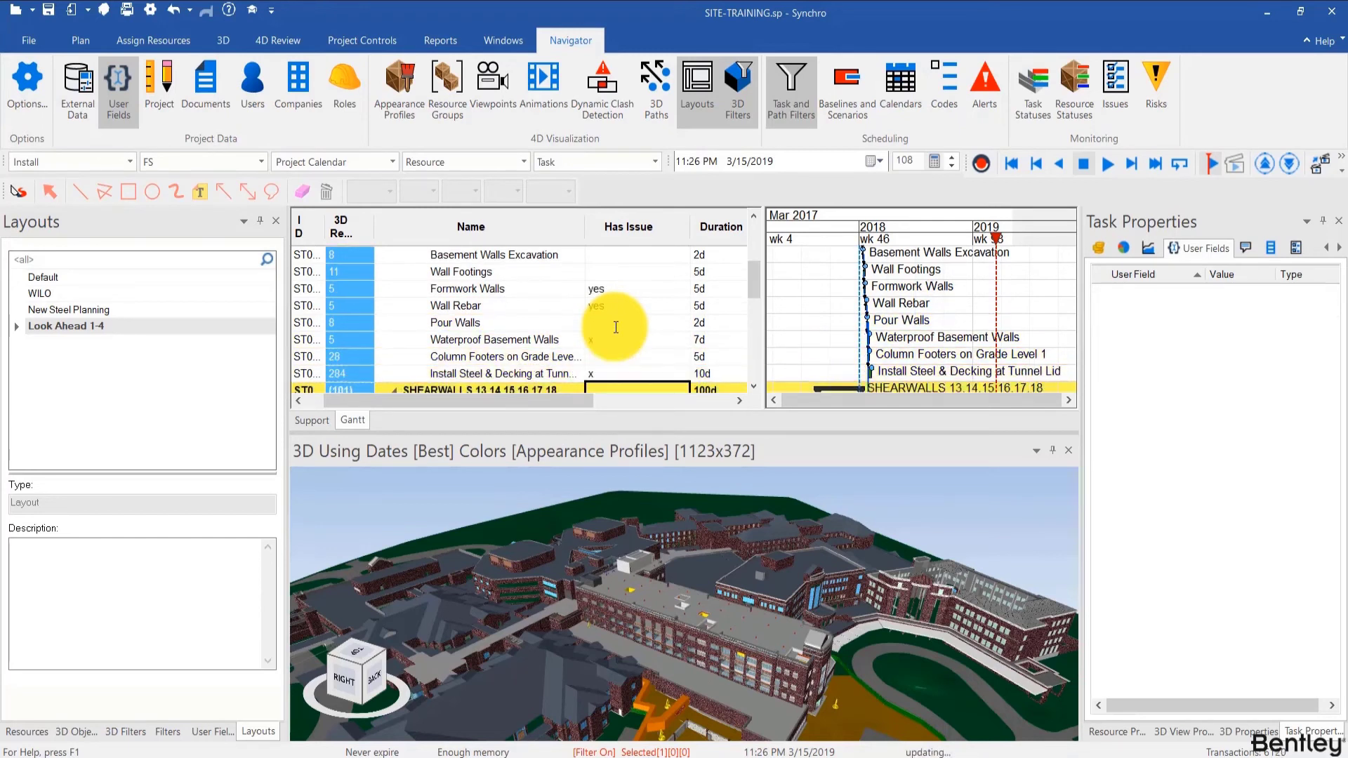
{"action": "type", "text": "s"}
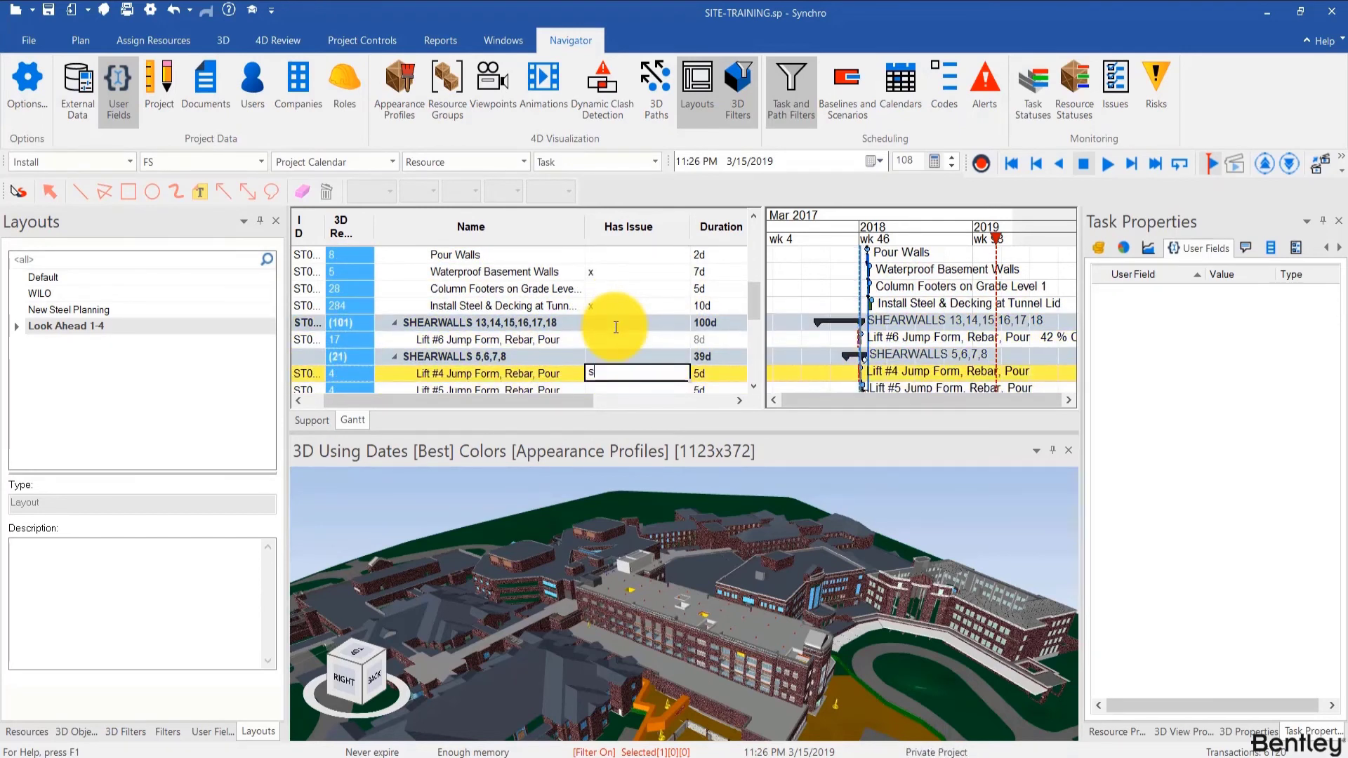
{"action": "key", "text": "BackSpace"}
{"action": "type", "text": "x"}
{"action": "key", "text": "Return"}
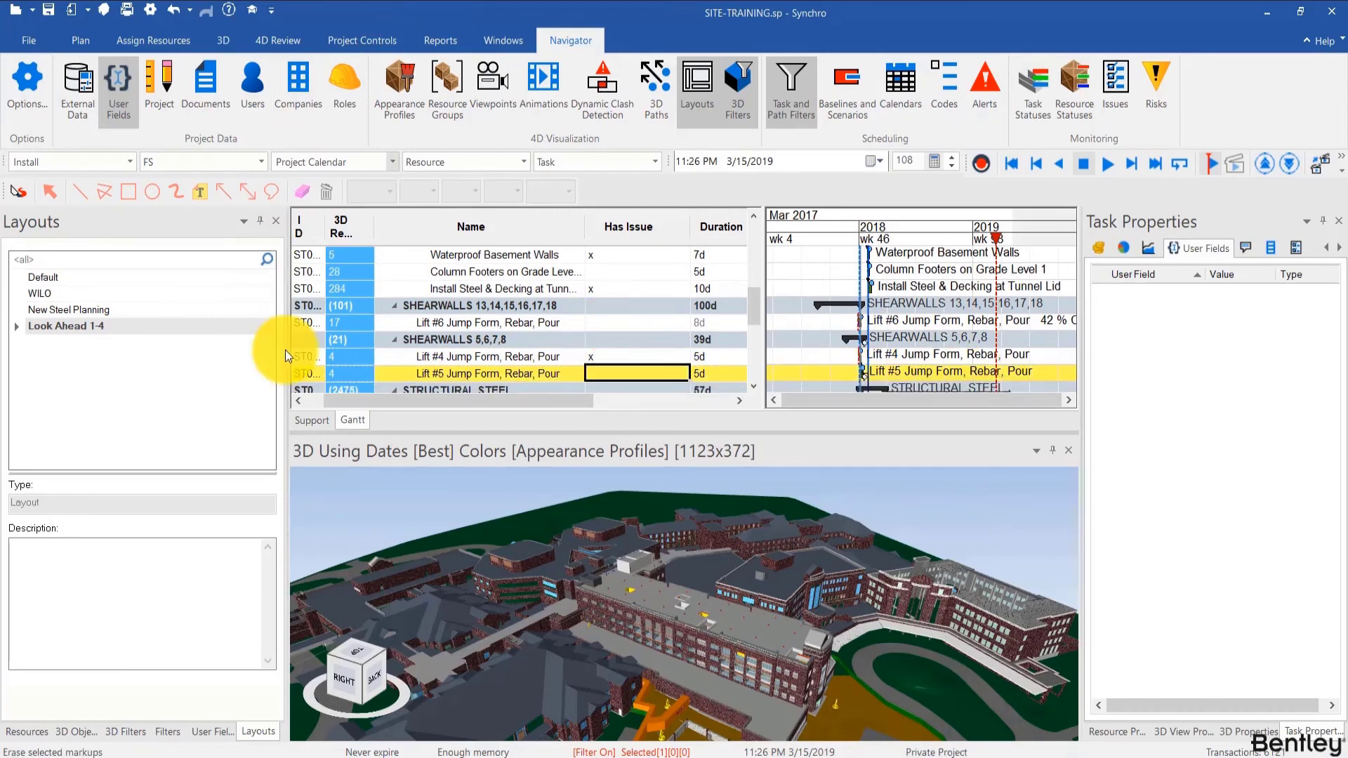
{"action": "scroll", "coordinate": [537, 306], "scroll_direction": "up", "scroll_amount": 2}
{"action": "scroll", "coordinate": [538, 300], "scroll_direction": "up", "scroll_amount": 2}
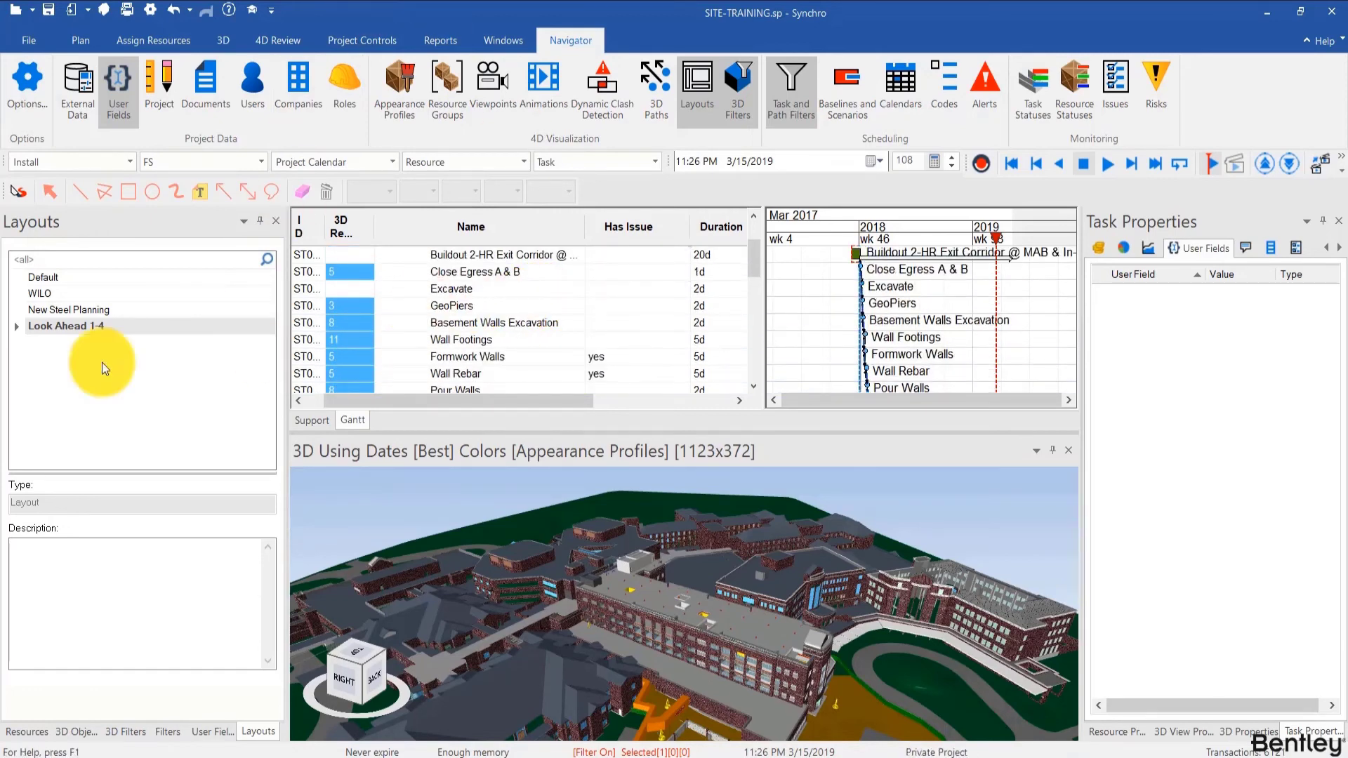
Turn on the "Has Issues" filter alongside the look-ahead filter and make it filter tasks by the Has Issue user field
{"action": "left_click", "coordinate": [168, 731]}
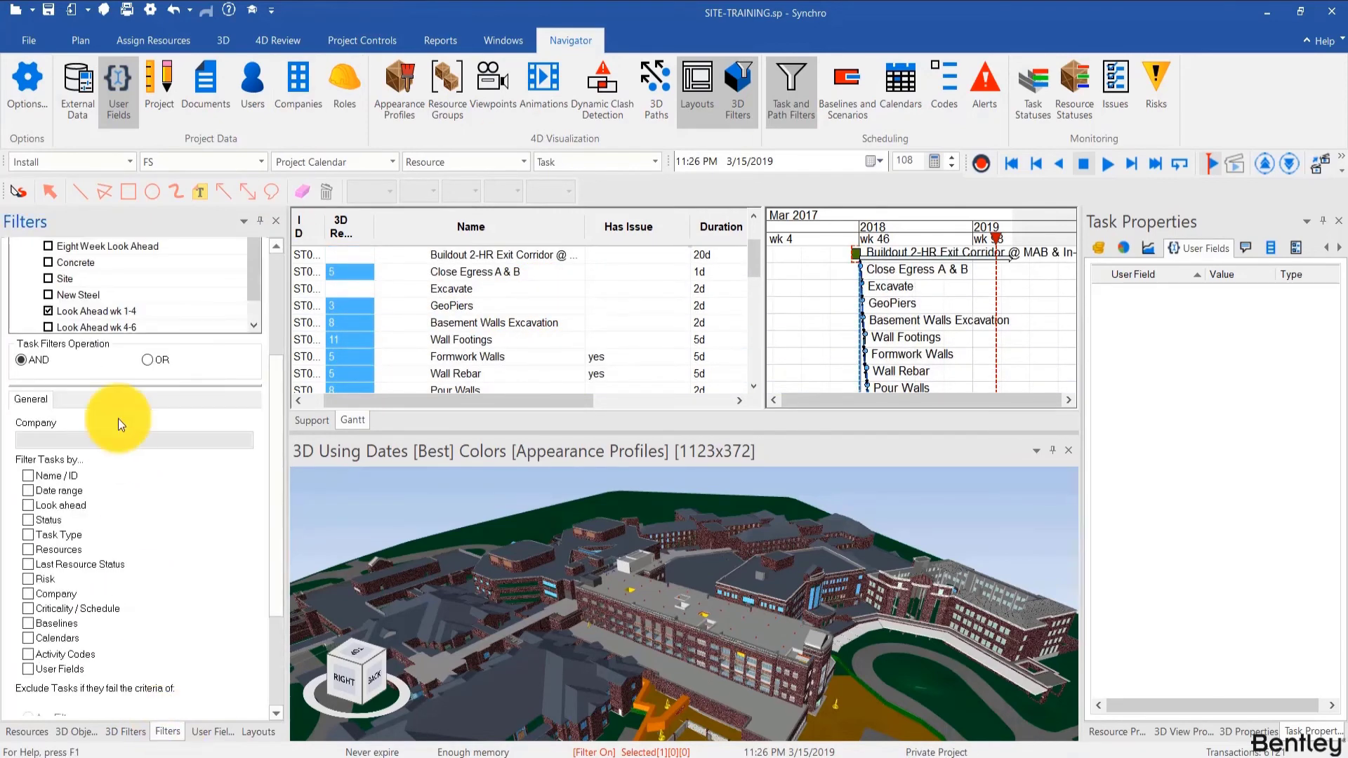
{"action": "scroll", "coordinate": [52, 307], "scroll_direction": "down", "scroll_amount": 1}
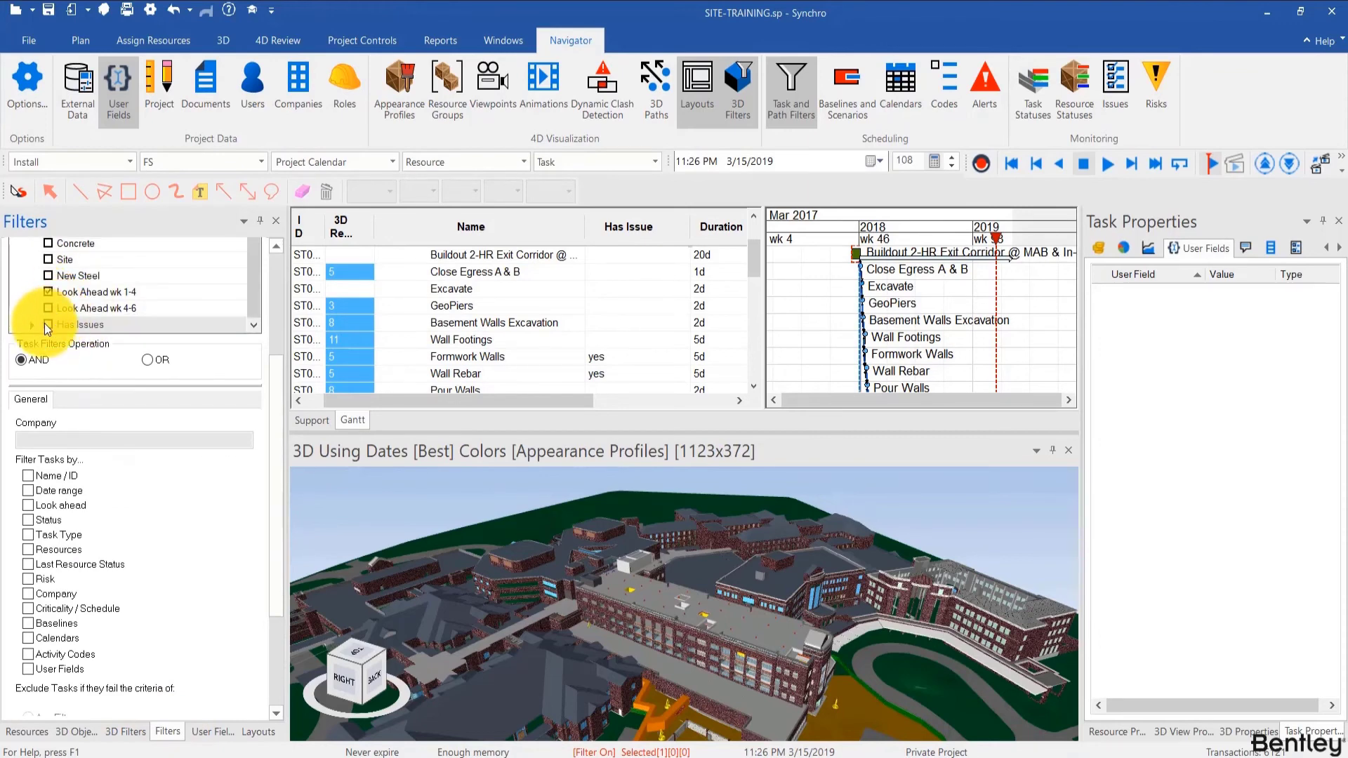
{"action": "left_click", "coordinate": [46, 323]}
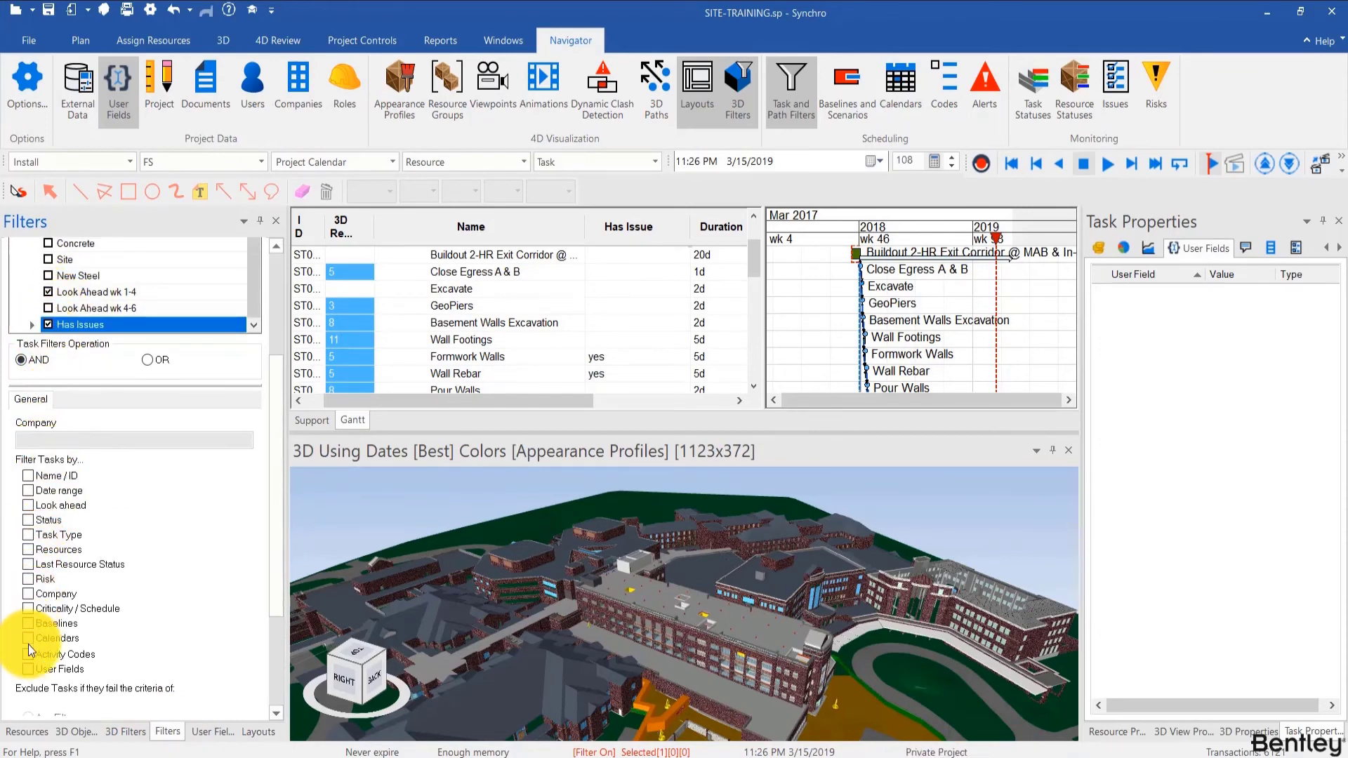
{"action": "left_click", "coordinate": [28, 668]}
{"action": "left_click", "coordinate": [74, 399]}
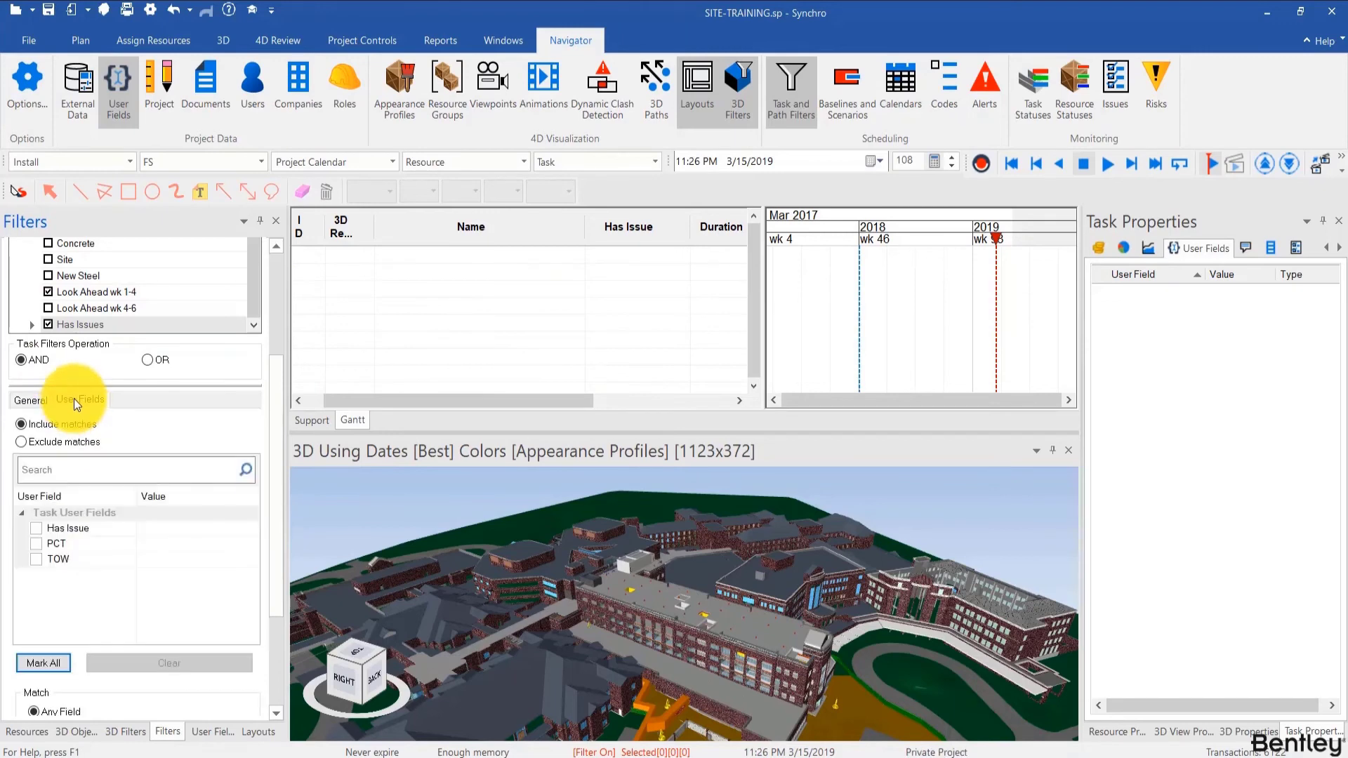
{"action": "left_click", "coordinate": [37, 528]}
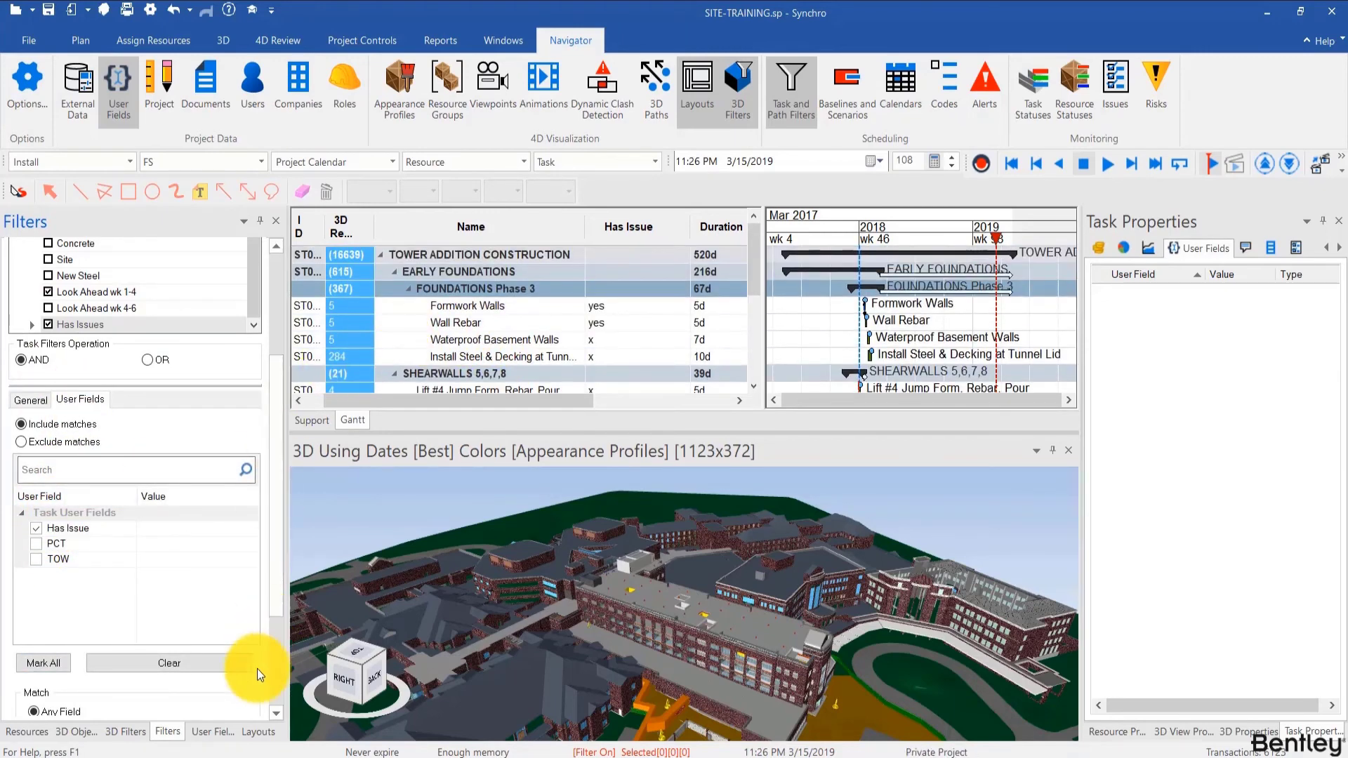
Save the filtered view as a new layout named "Look Ahead 1-4 Has Issues"
{"action": "left_click", "coordinate": [255, 731]}
{"action": "right_click", "coordinate": [82, 387]}
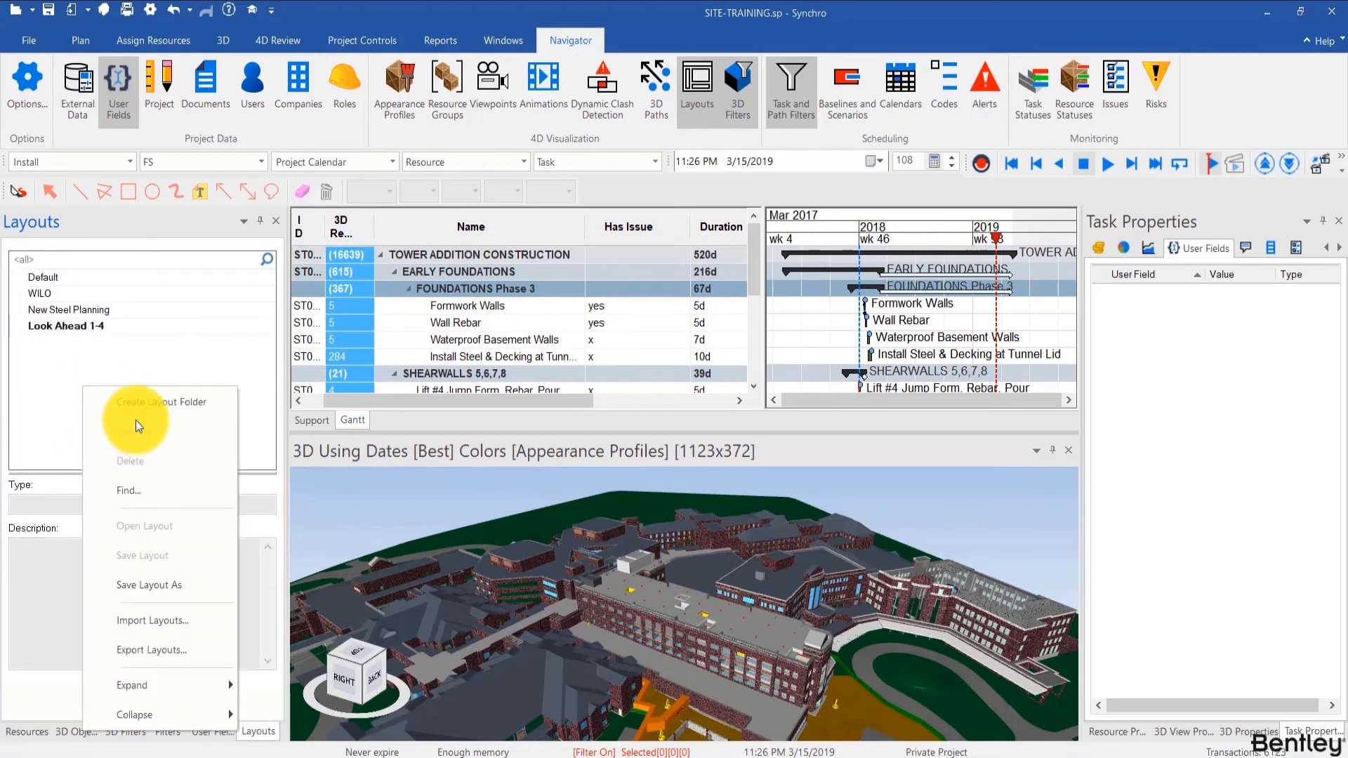
{"action": "left_click", "coordinate": [159, 581]}
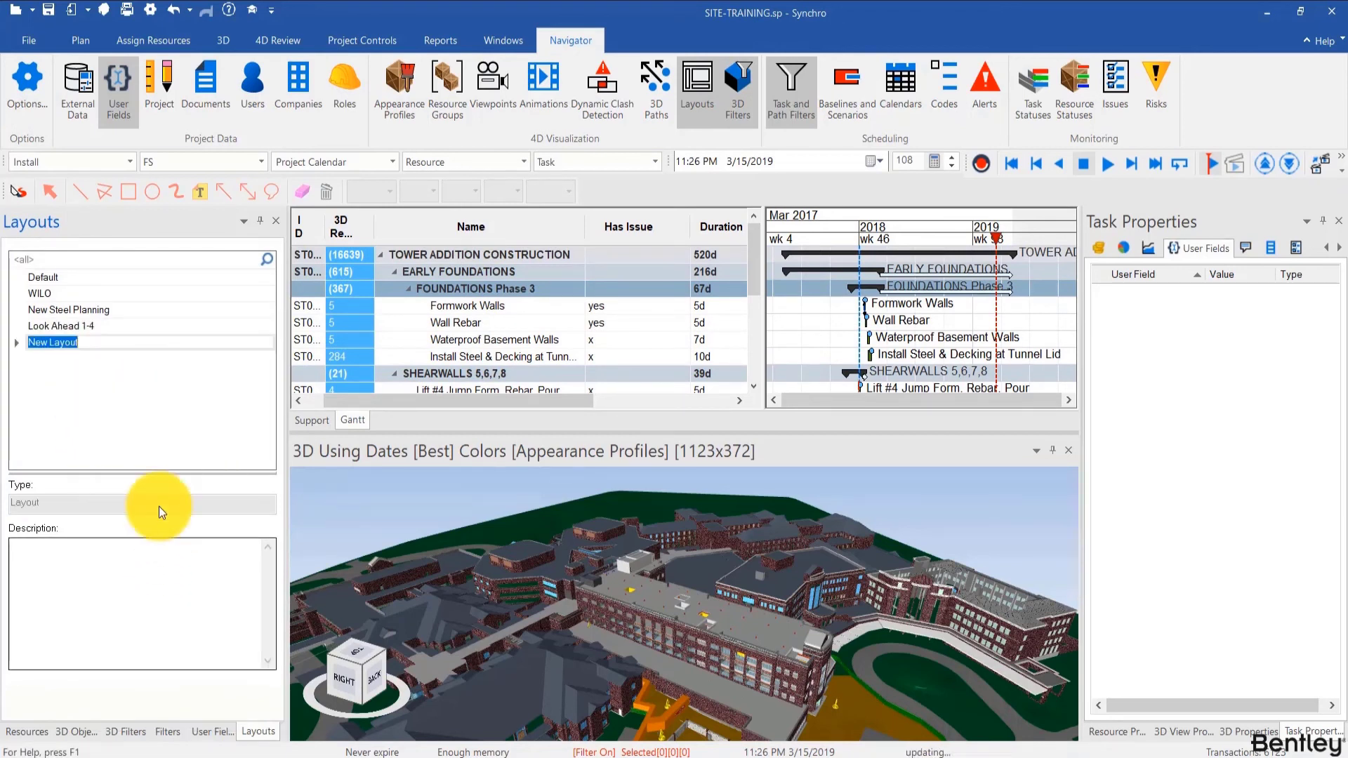
{"action": "type", "text": "Look Ahead"}
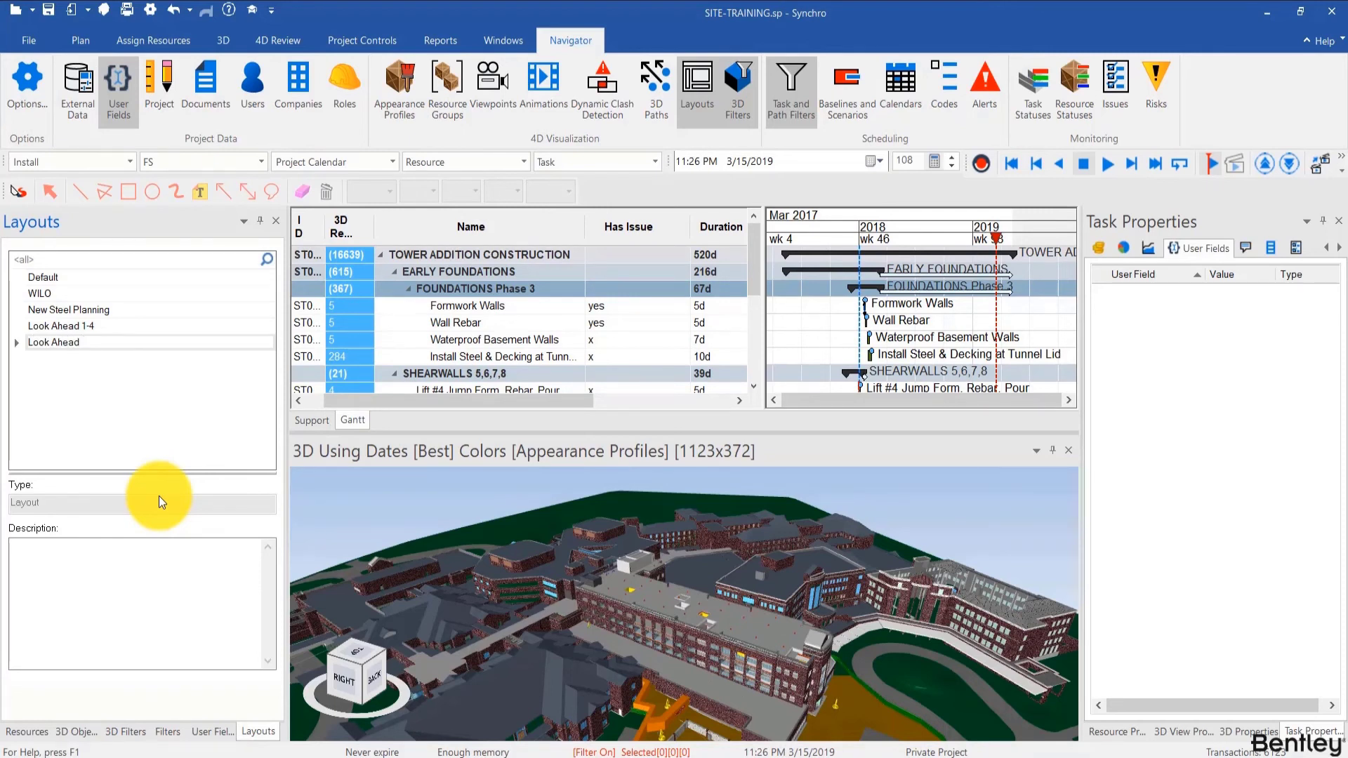
{"action": "type", "text": " 1-4 Has Issues"}
{"action": "key", "text": "Return"}
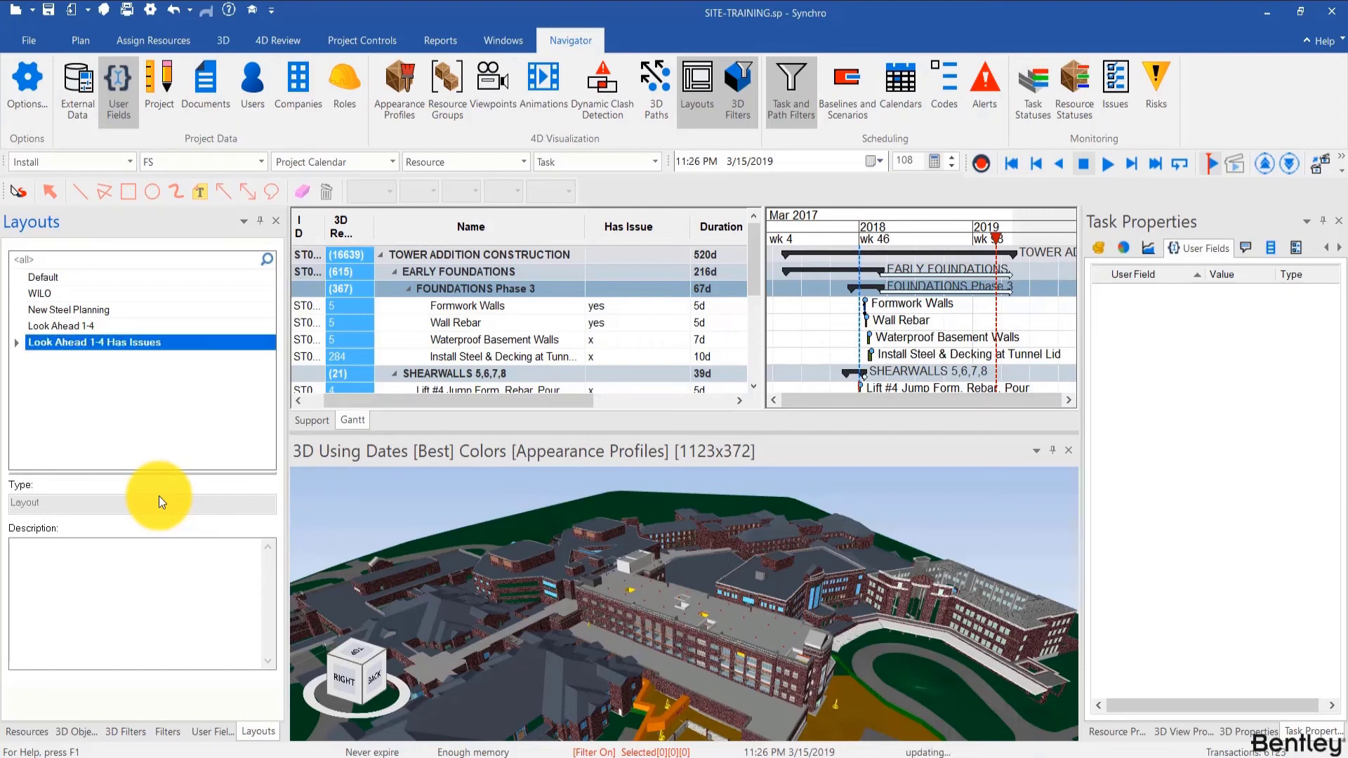
Open the "Look Ahead 1-4" layout without saving the current one, and compare its task list with the issues-only list
{"action": "scroll", "coordinate": [457, 320], "scroll_direction": "down", "scroll_amount": 1}
{"action": "scroll", "coordinate": [457, 320], "scroll_direction": "up", "scroll_amount": 1}
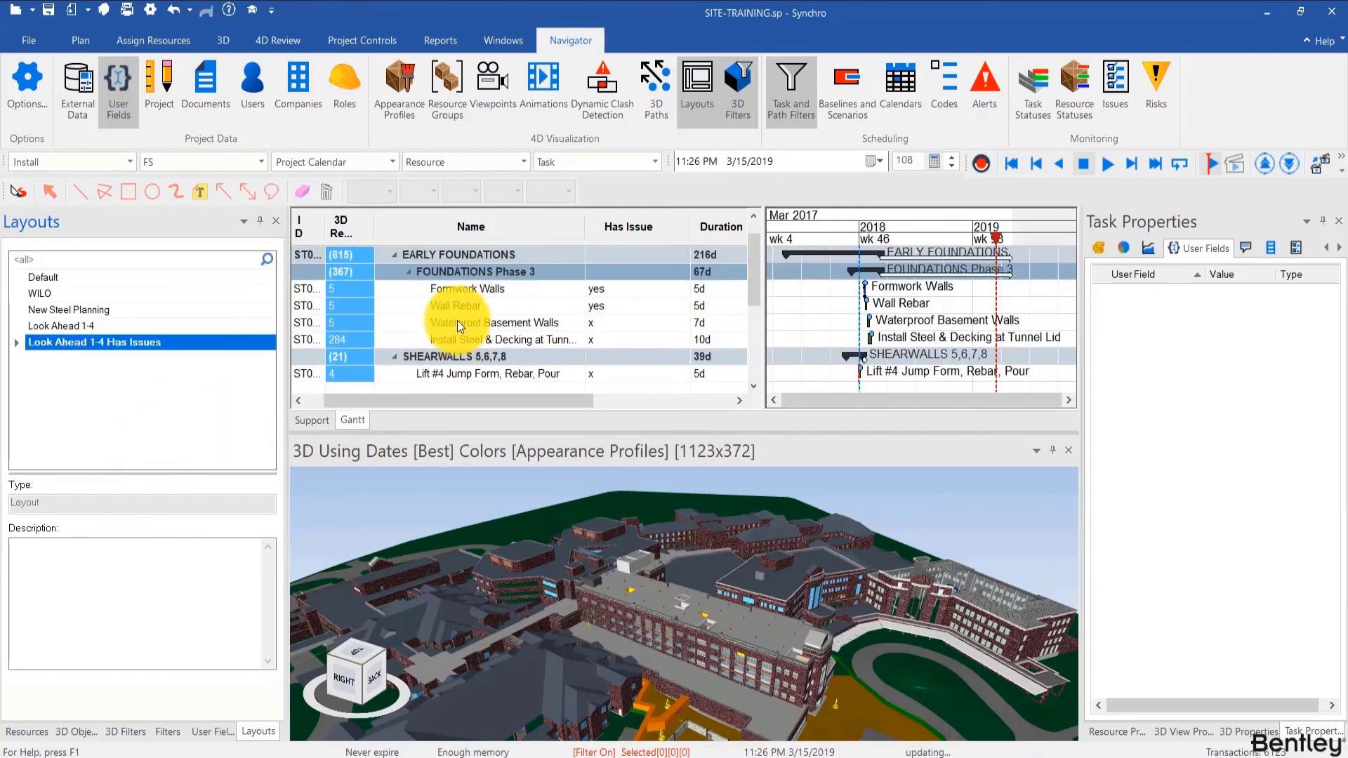
{"action": "right_click", "coordinate": [119, 329]}
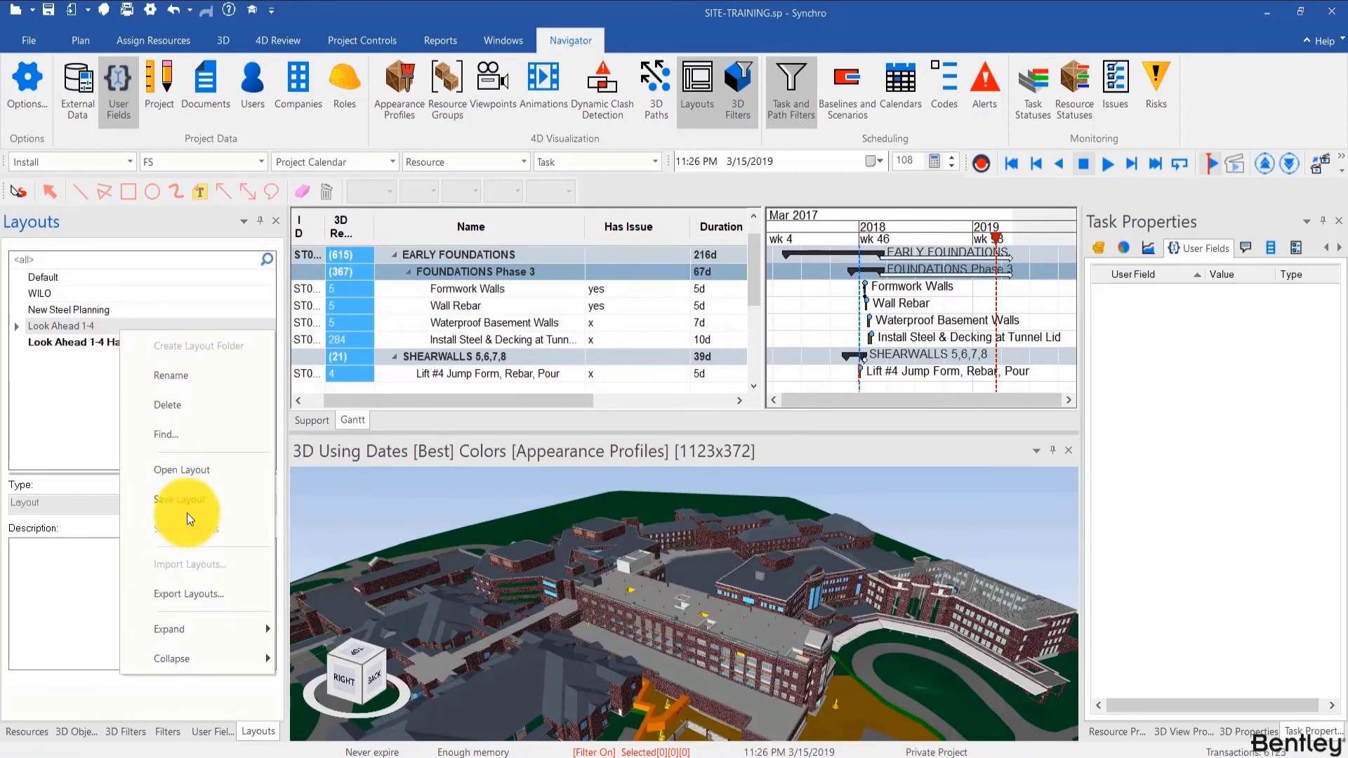
{"action": "left_click", "coordinate": [185, 470]}
{"action": "left_click", "coordinate": [758, 433]}
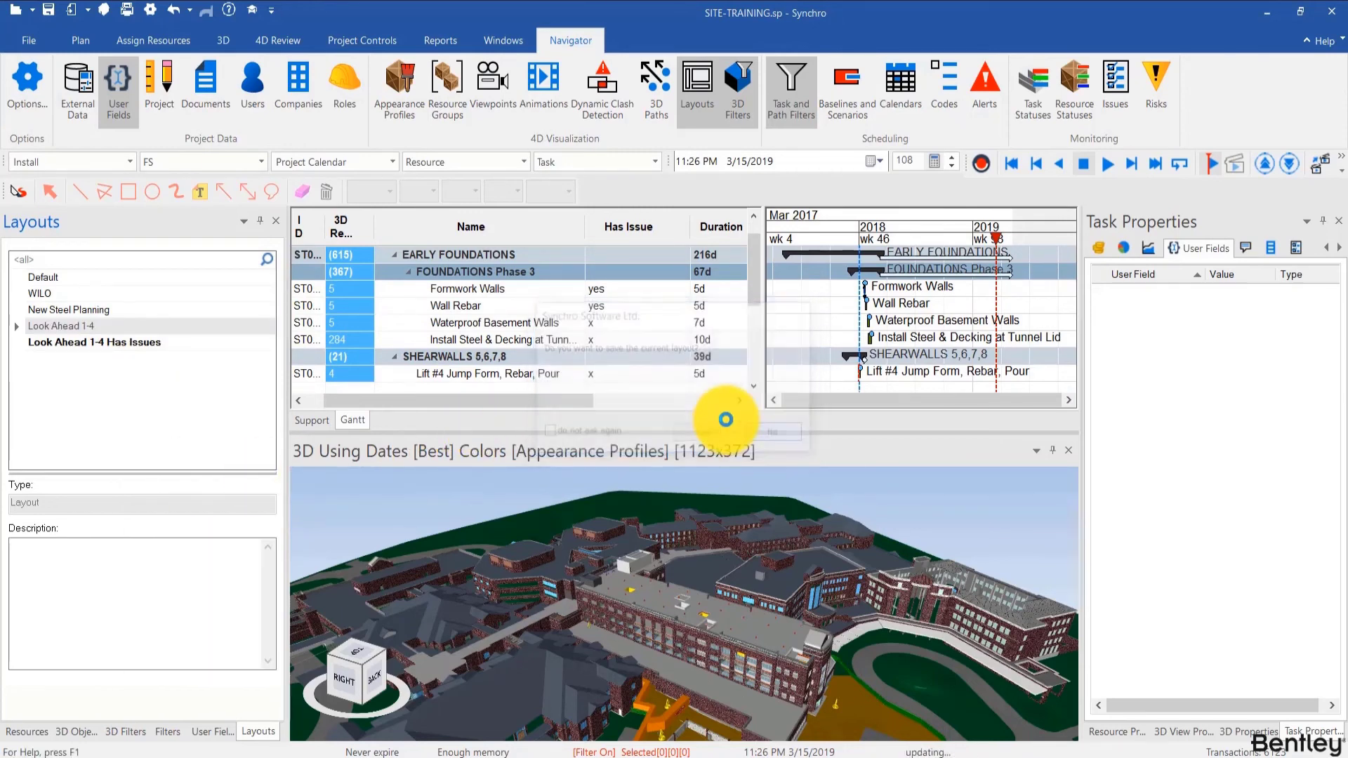
{"action": "scroll", "coordinate": [481, 328], "scroll_direction": "down", "scroll_amount": 2}
{"action": "scroll", "coordinate": [481, 327], "scroll_direction": "down", "scroll_amount": 3}
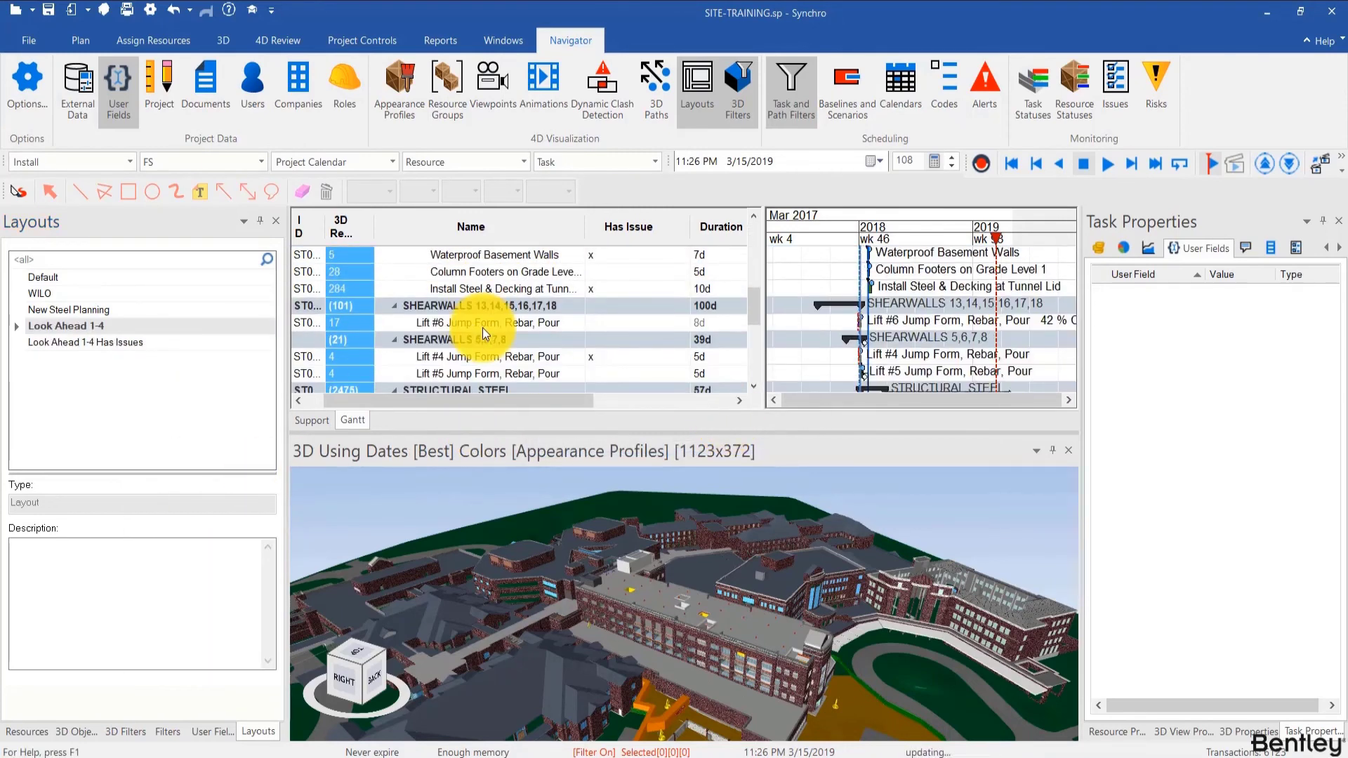
{"action": "scroll", "coordinate": [483, 327], "scroll_direction": "up", "scroll_amount": 3}
{"action": "scroll", "coordinate": [485, 328], "scroll_direction": "up", "scroll_amount": 3}
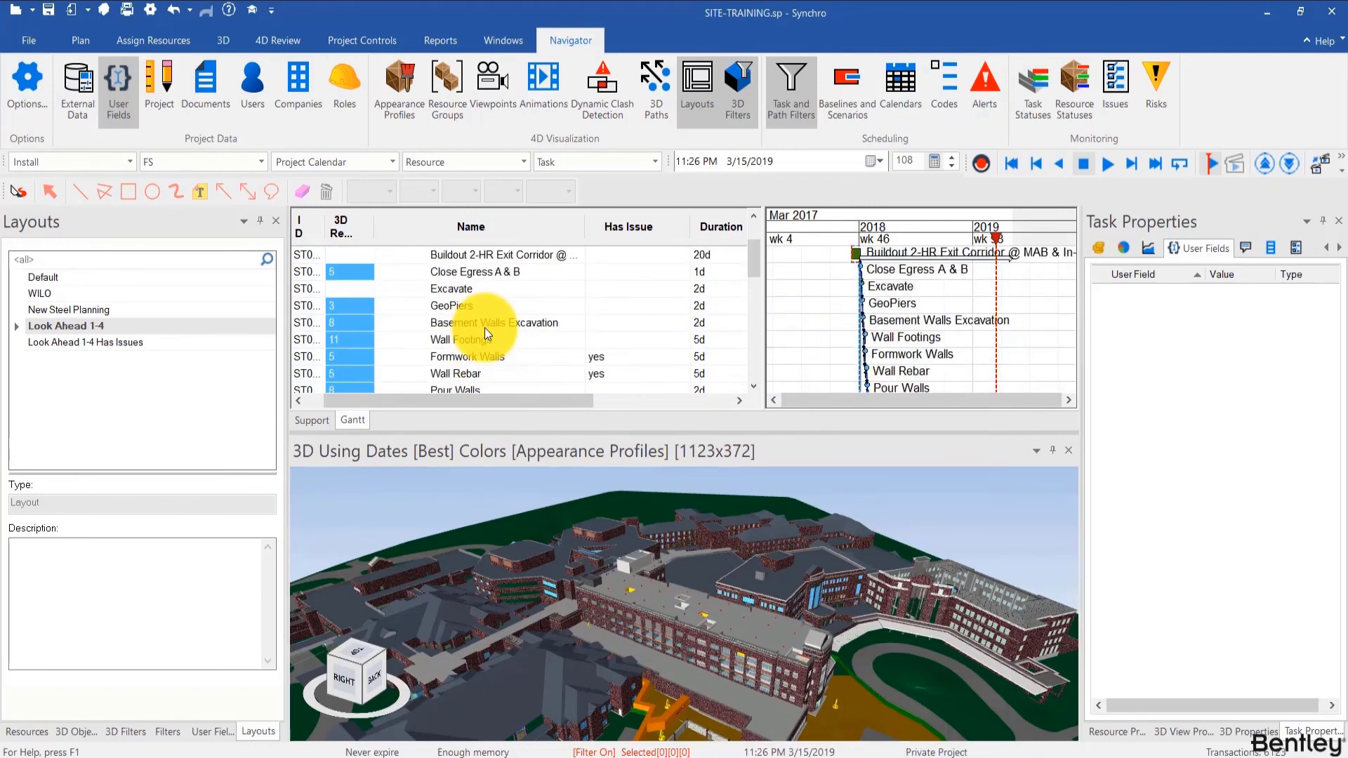